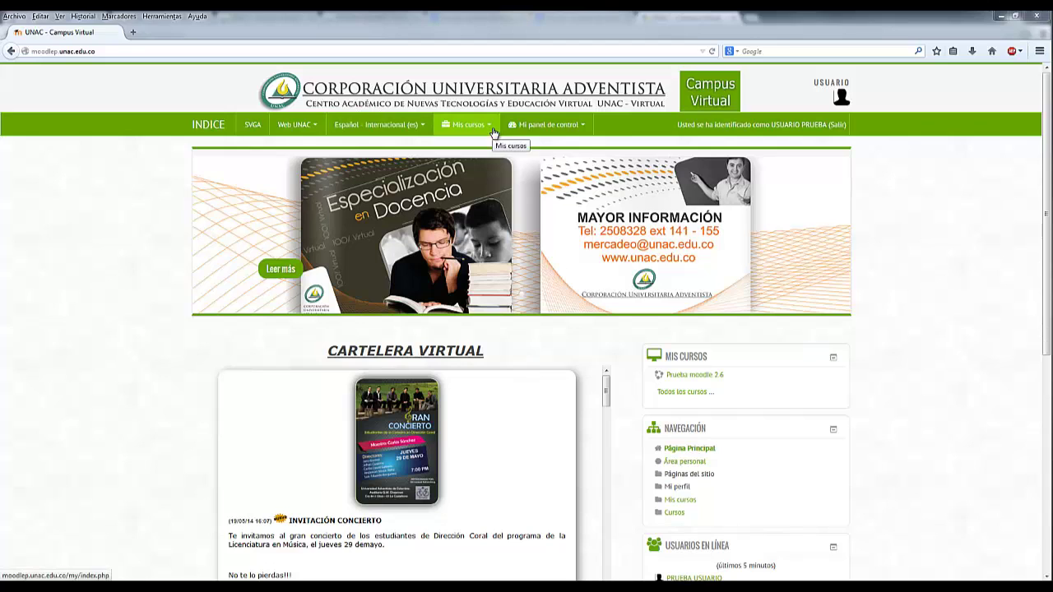
# - Open the Prueba moodle 2.6 course and go to its question bank Categorías page
pyautogui.click(493, 134)
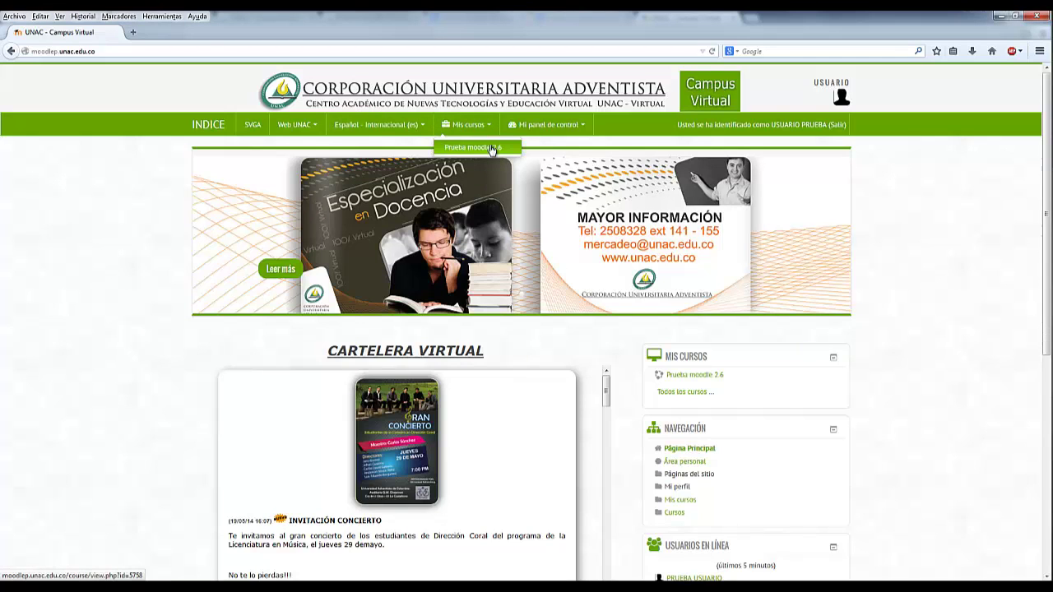
pyautogui.click(490, 149)
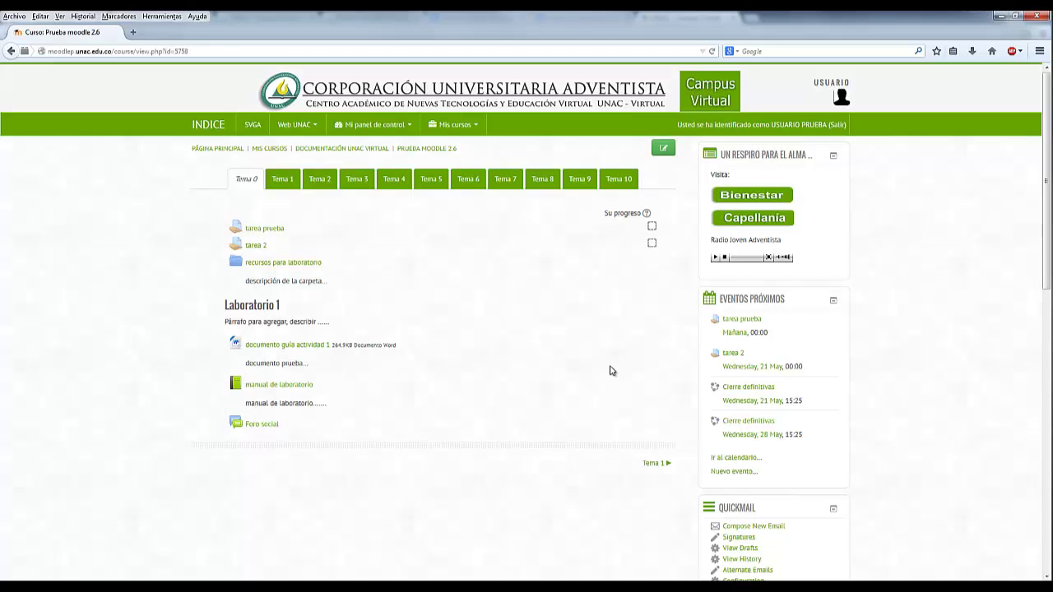
pyautogui.scroll(-10, 611, 371)
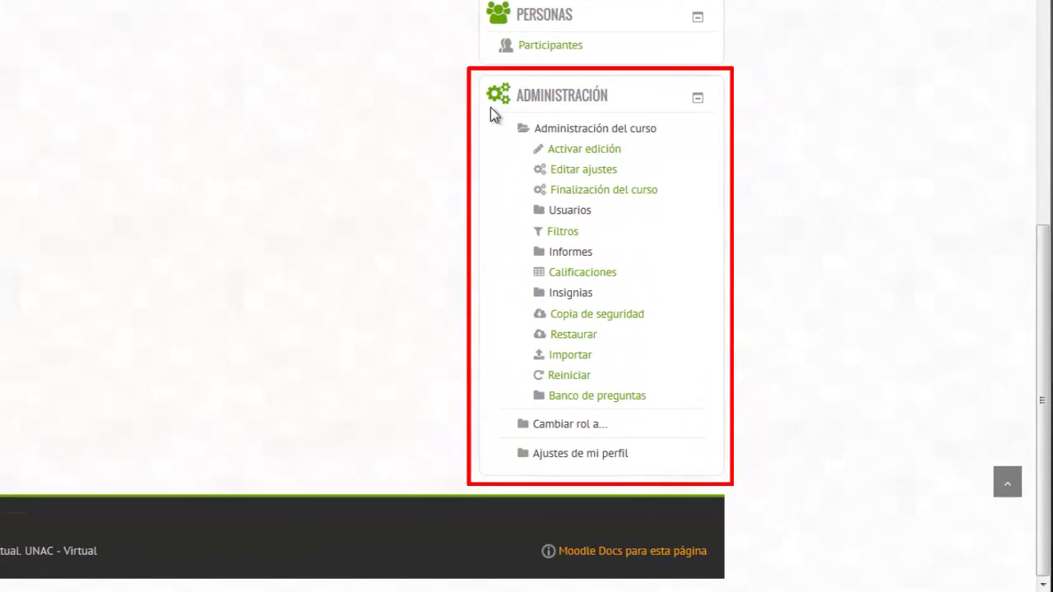
pyautogui.click(539, 399)
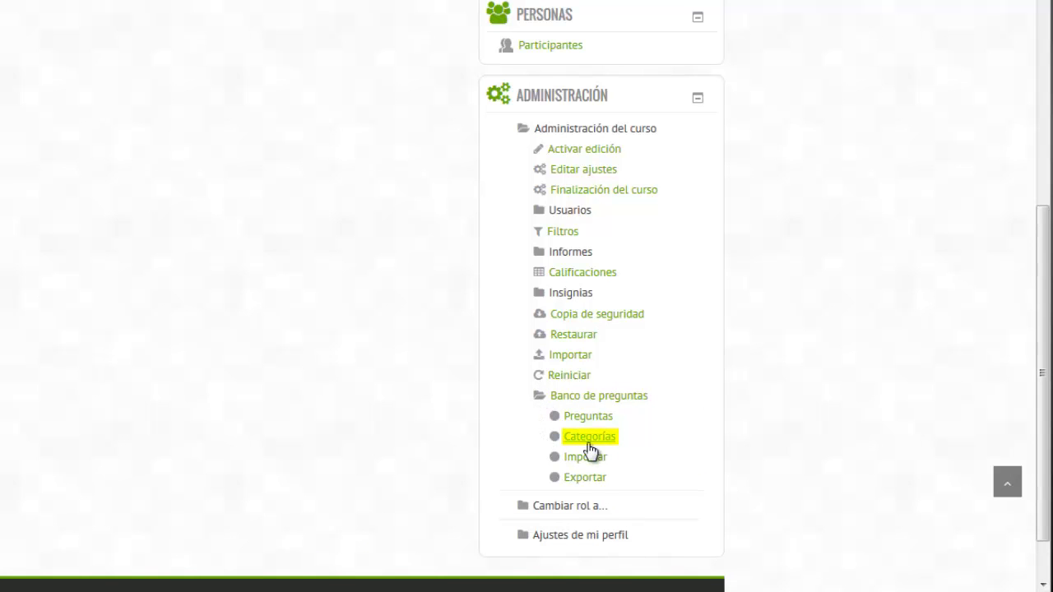
pyautogui.click(589, 443)
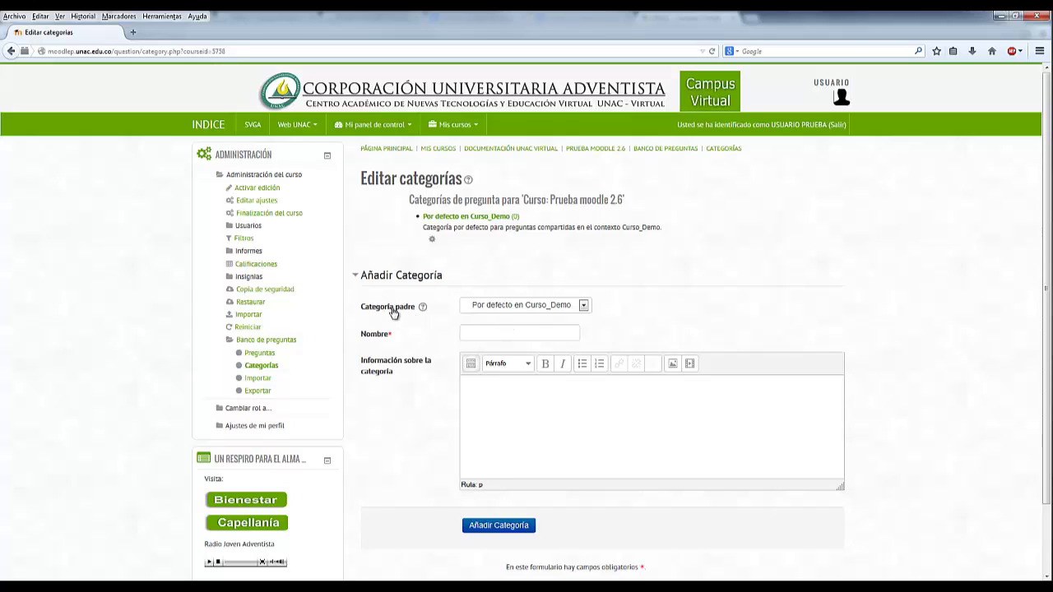
# - Create the category 'Preguntas parcial' with Por defecto en Curso_Demo as its parent
pyautogui.click(531, 306)
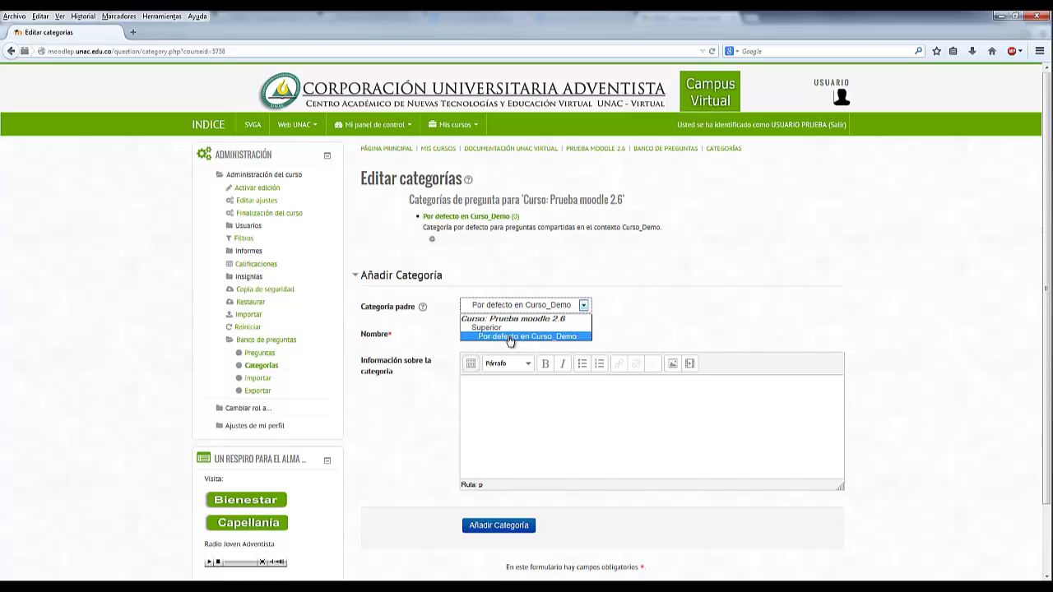
pyautogui.click(510, 337)
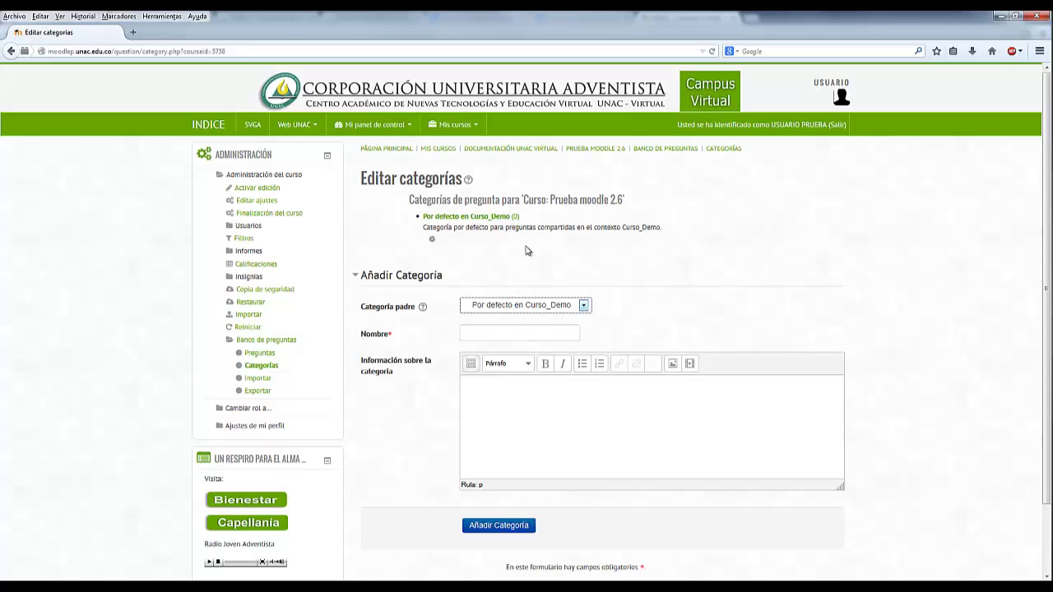
pyautogui.click(544, 334)
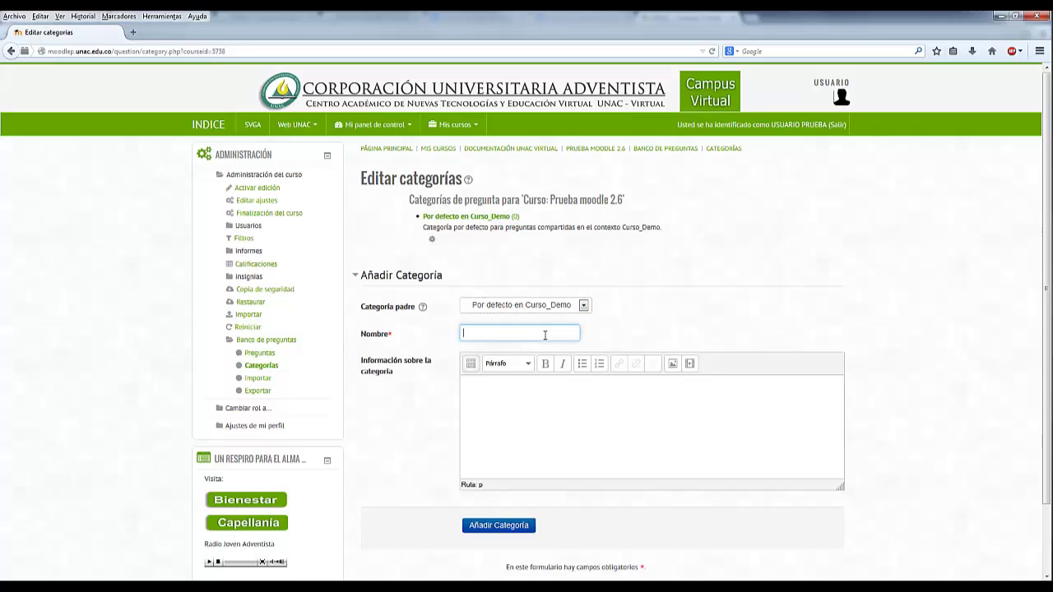
pyautogui.write('Preguntas parc')
pyautogui.click(625, 333)
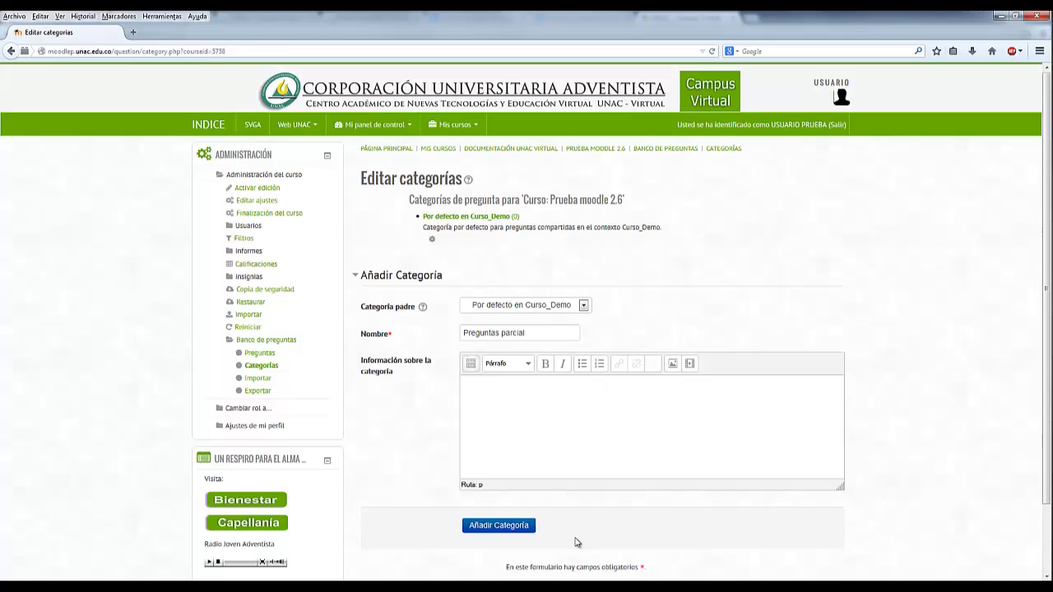
pyautogui.click(529, 533)
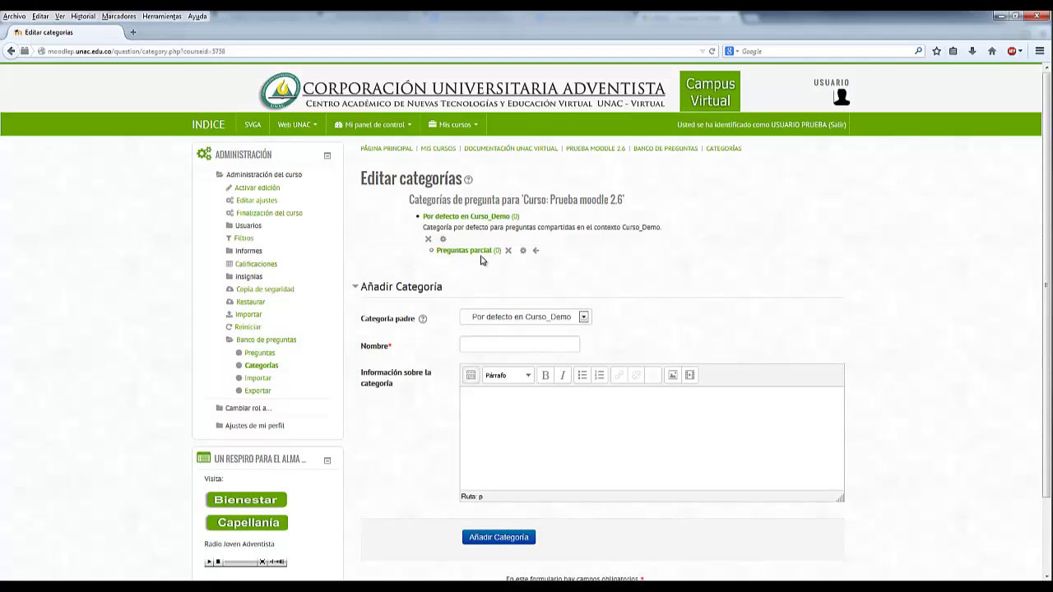
# - Name a new category 'Quiz redes y telemática' and add it under Por defecto en Curso_Demo
pyautogui.click(474, 346)
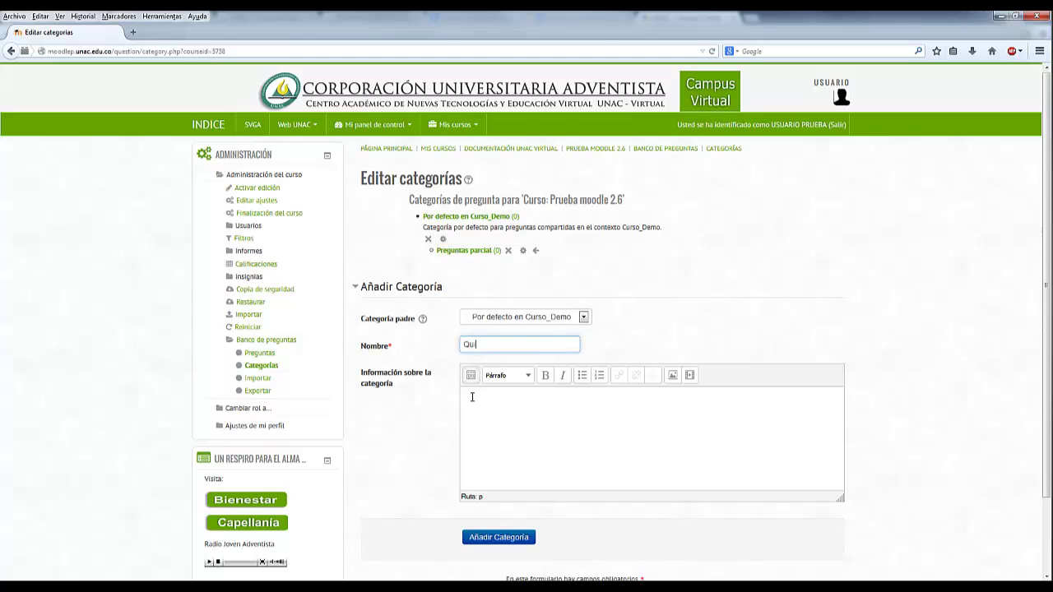
pyautogui.write('Quiz redes y telemática')
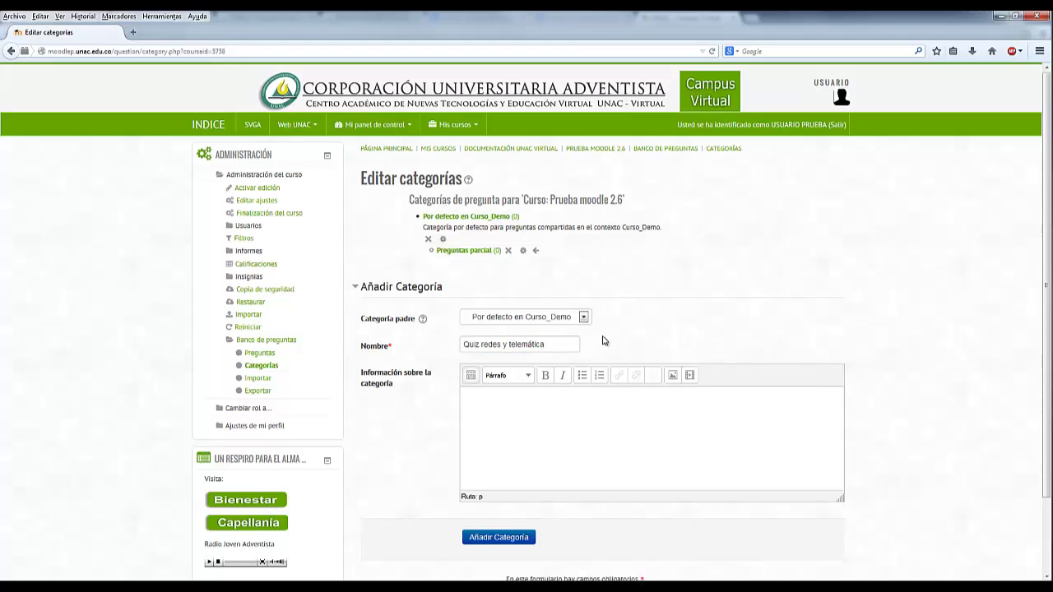
pyautogui.tripleClick(485, 345)
pyautogui.click(659, 343)
pyautogui.click(526, 540)
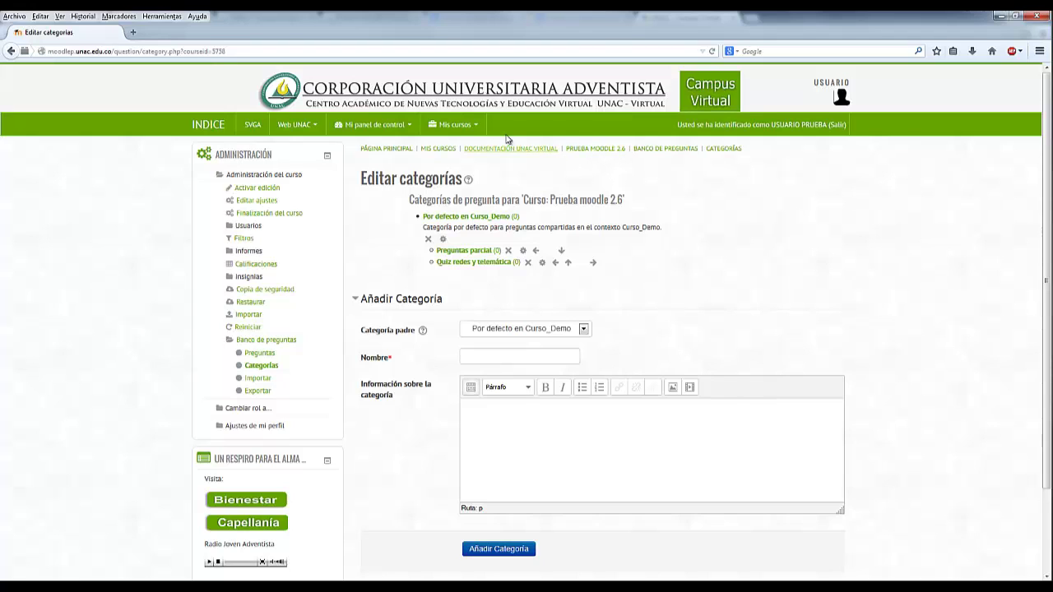
# - Return to Prueba moodle 2.6 and open Banco de preguntas > Preguntas from Administración
pyautogui.click(478, 125)
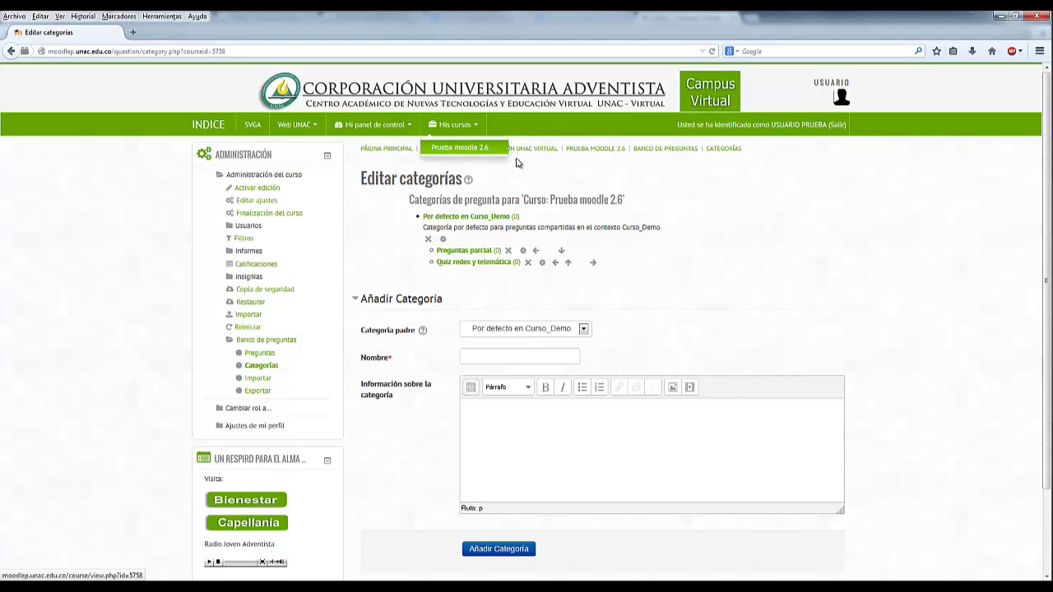
pyautogui.click(602, 157)
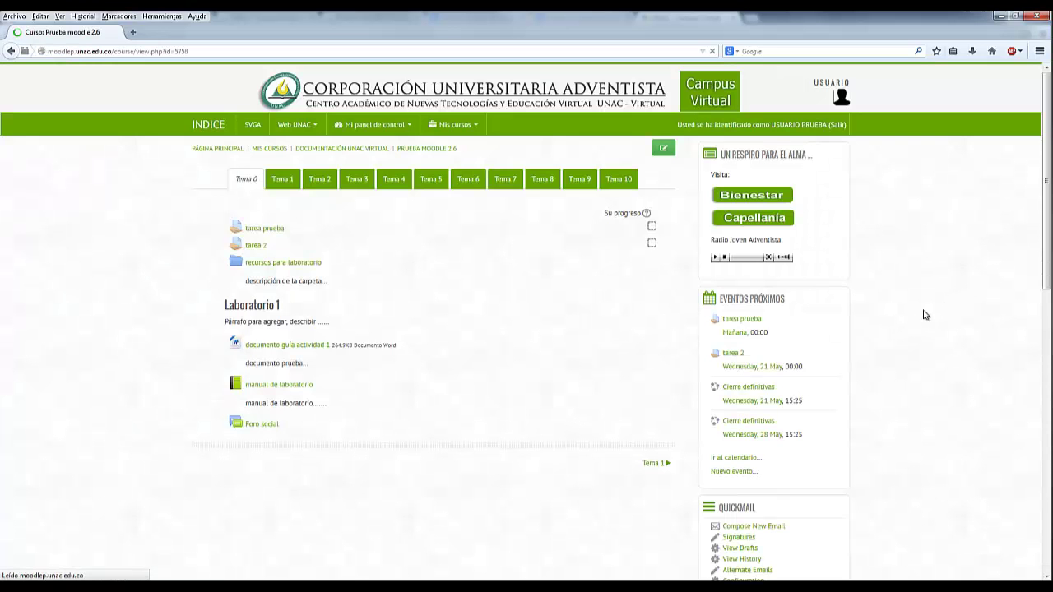
pyautogui.scroll(-5, 924, 315)
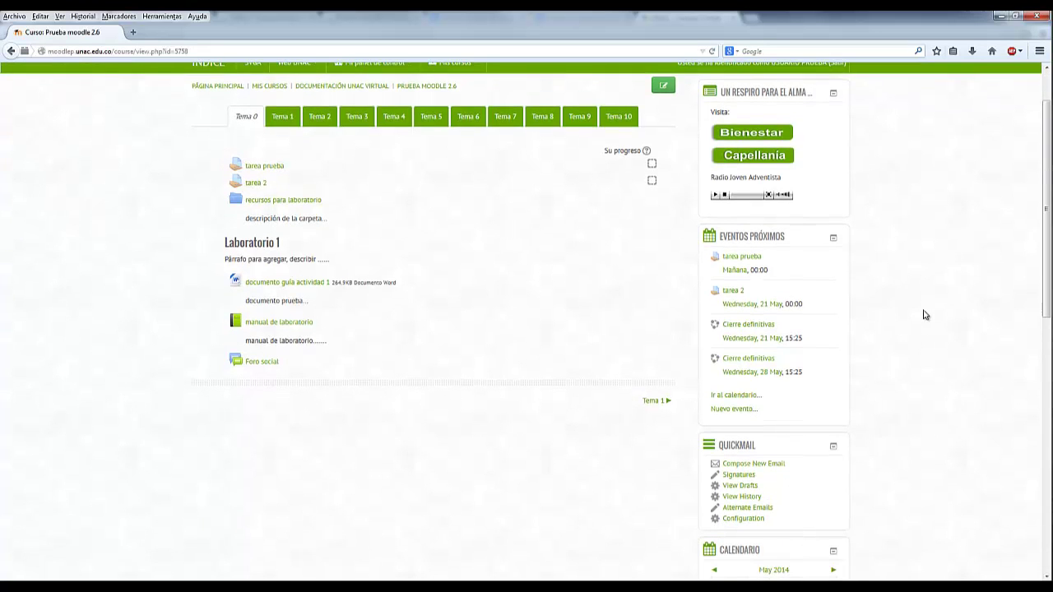
pyautogui.scroll(-4, 924, 315)
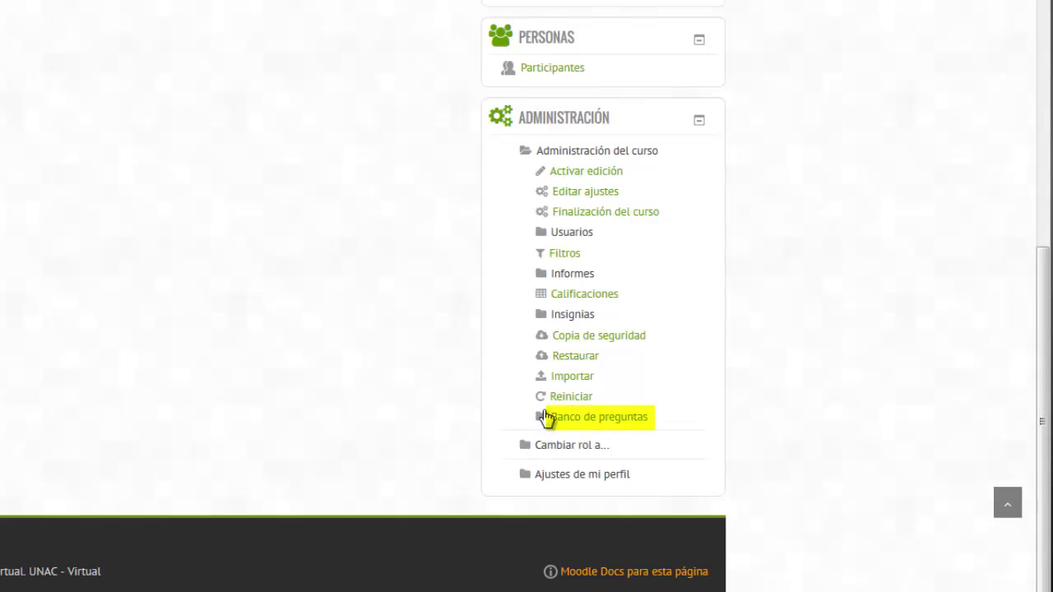
pyautogui.click(541, 421)
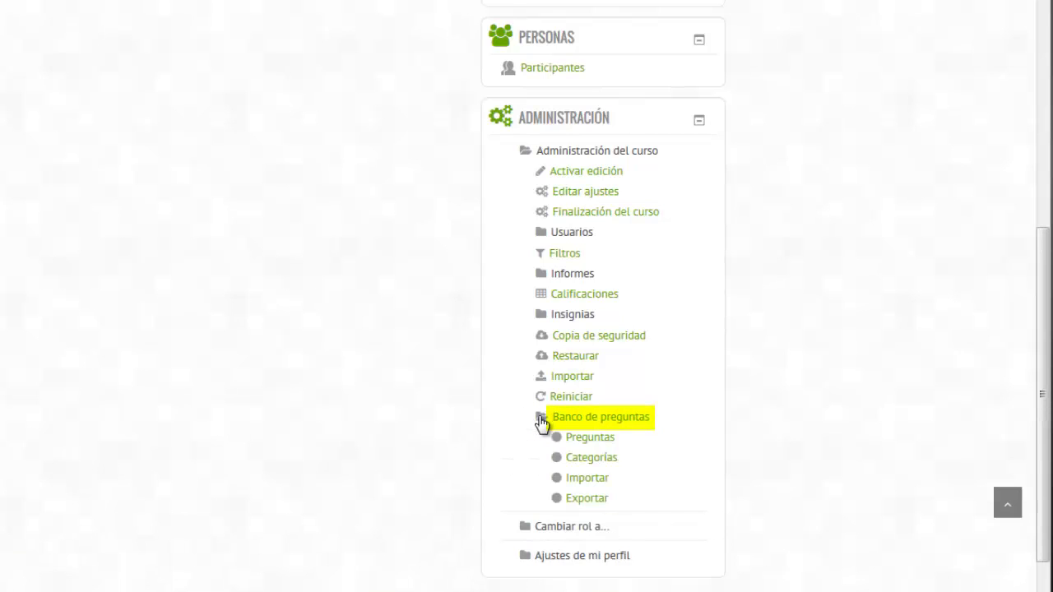
pyautogui.click(598, 439)
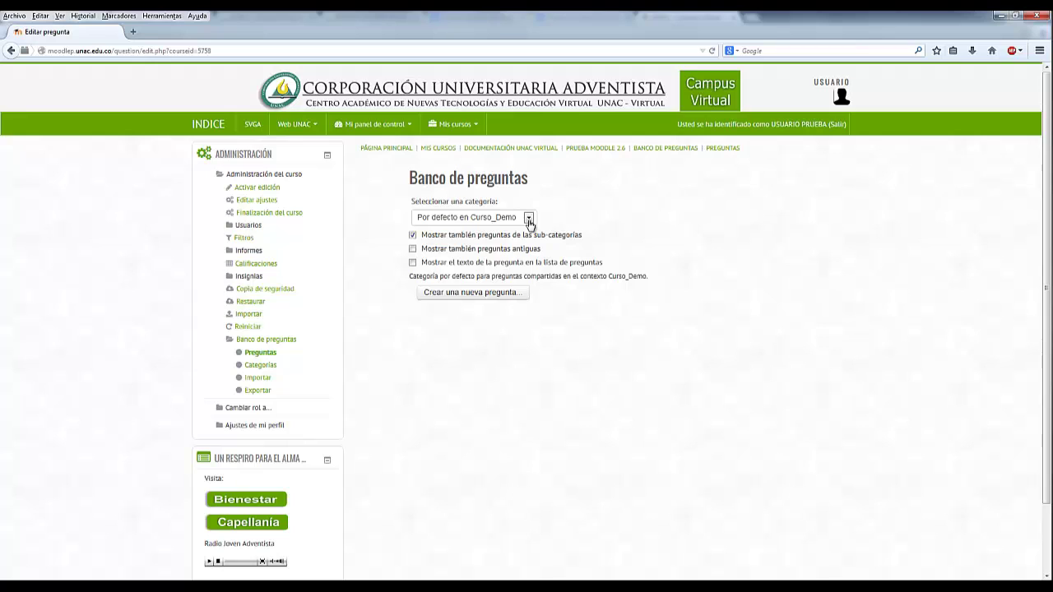
# - Select the Preguntas parcial category and begin creating a new question
pyautogui.click(529, 219)
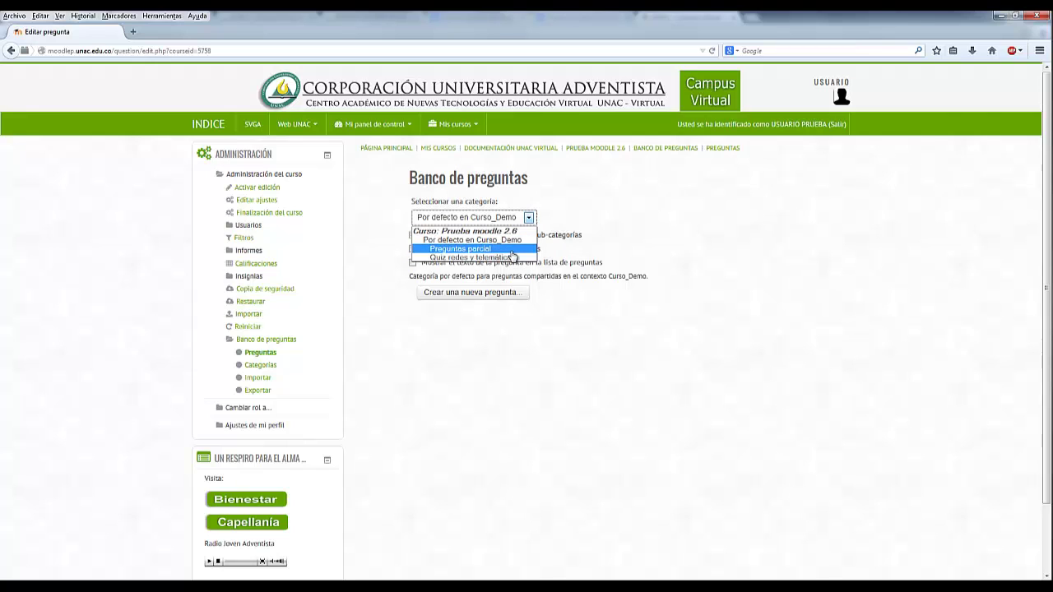
pyautogui.click(471, 249)
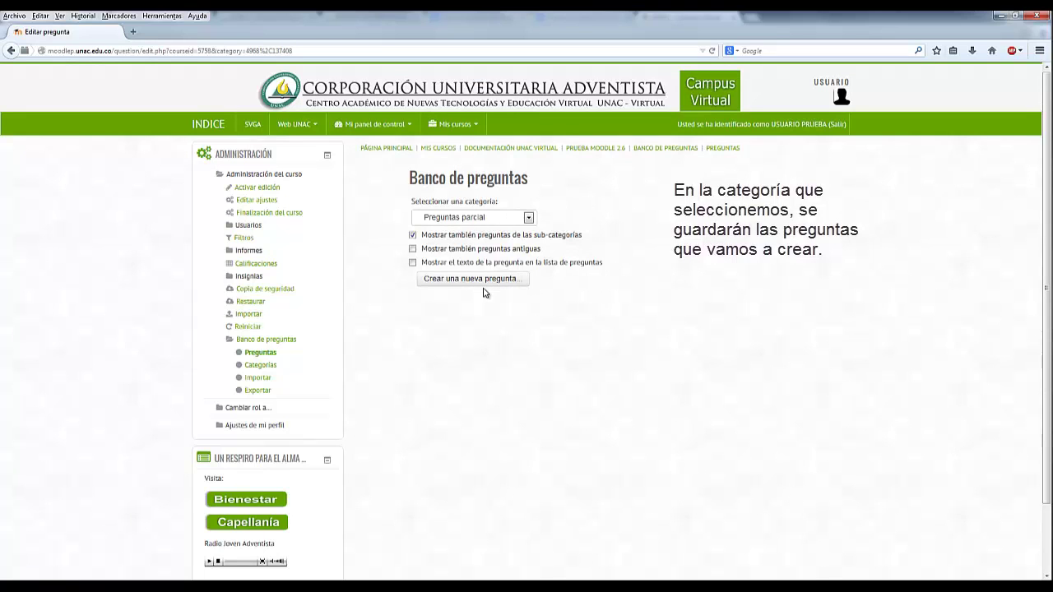
pyautogui.click(486, 280)
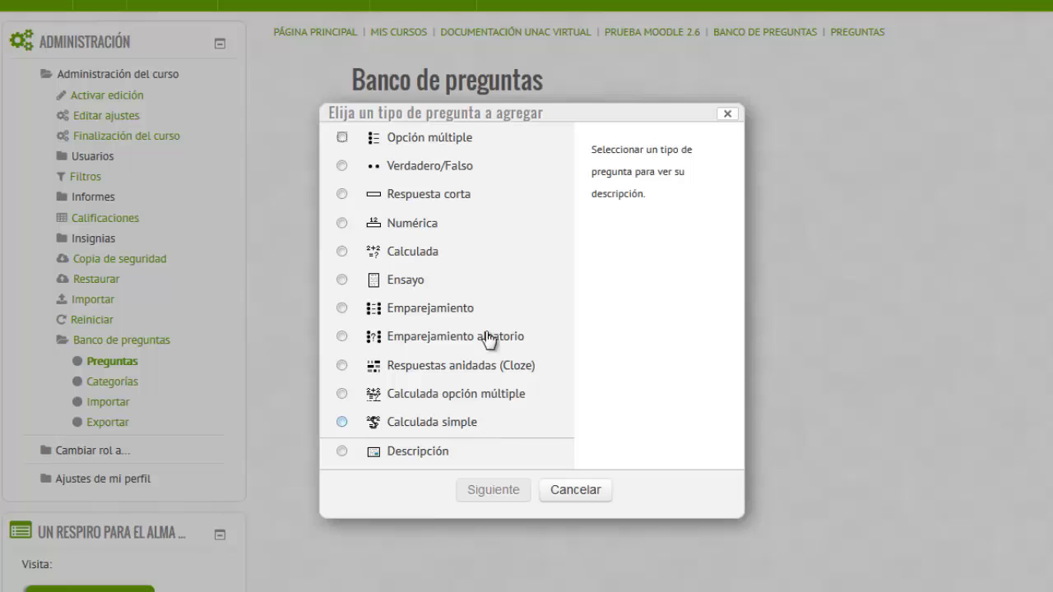
# - Choose the Opción múltiple question type and continue to its form
pyautogui.click(457, 146)
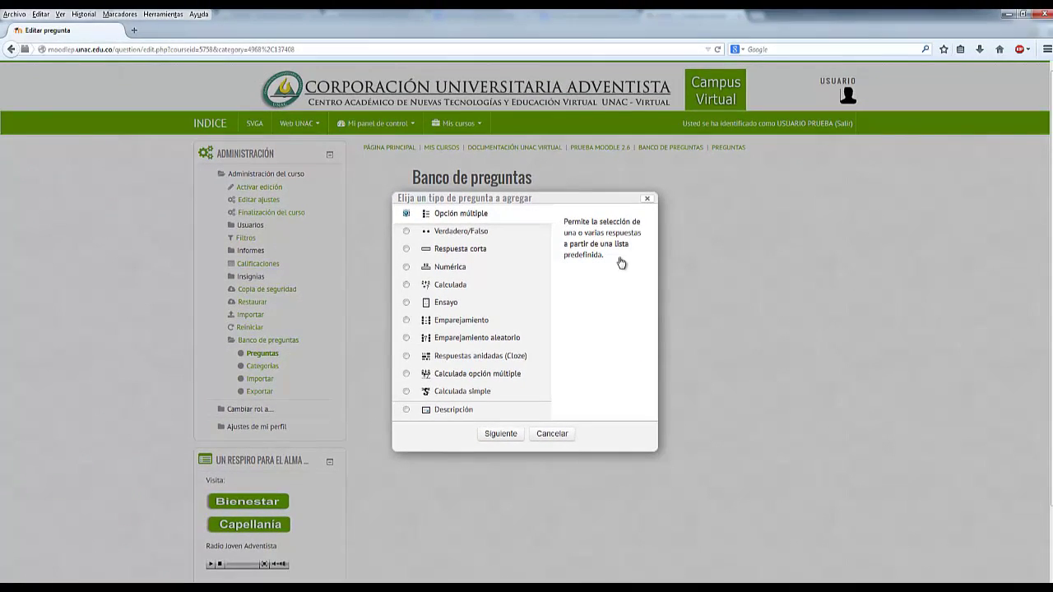
pyautogui.click(502, 436)
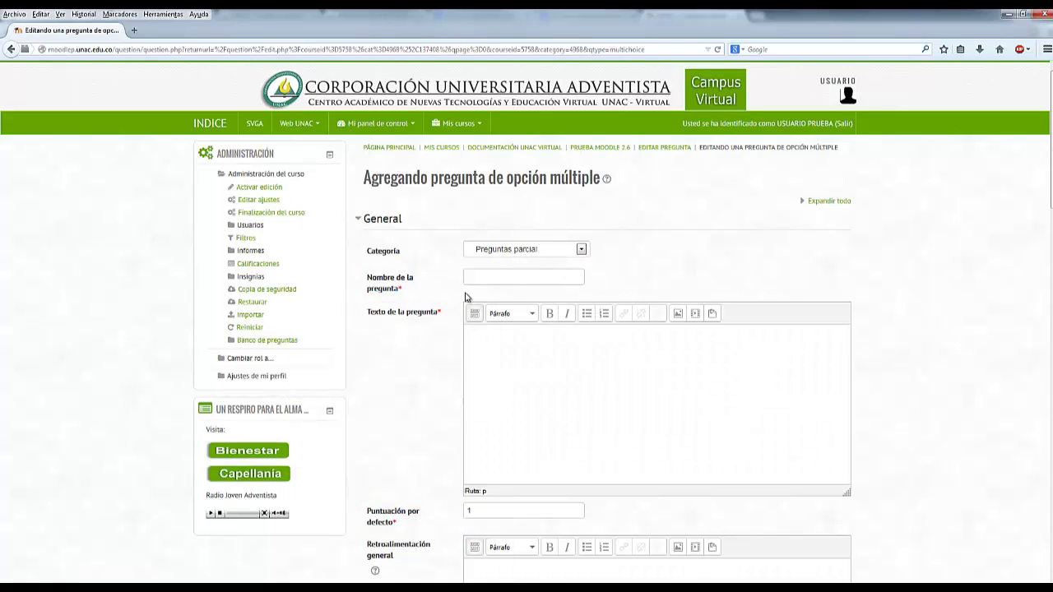
# - Keep Preguntas parcial as the category and paste the question name 'Caballo Simón Bolívar.'
pyautogui.click(582, 250)
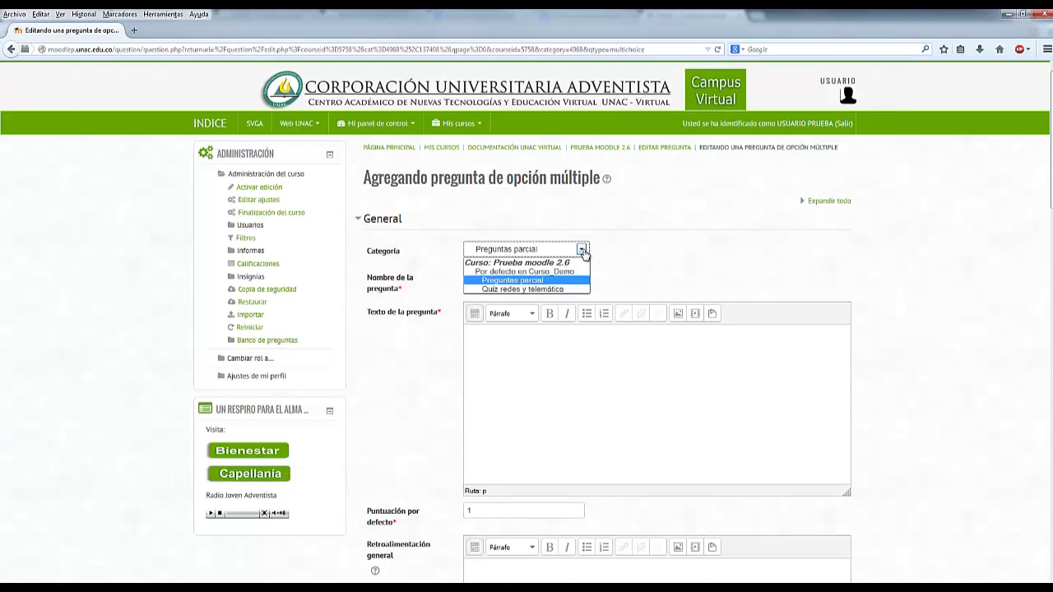
pyautogui.click(622, 251)
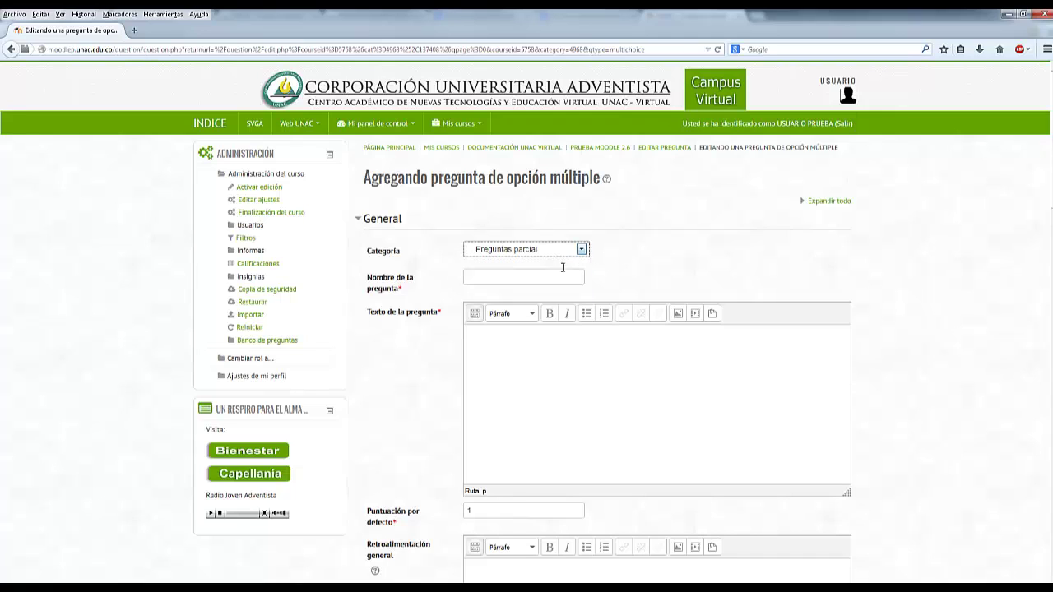
pyautogui.click(506, 280)
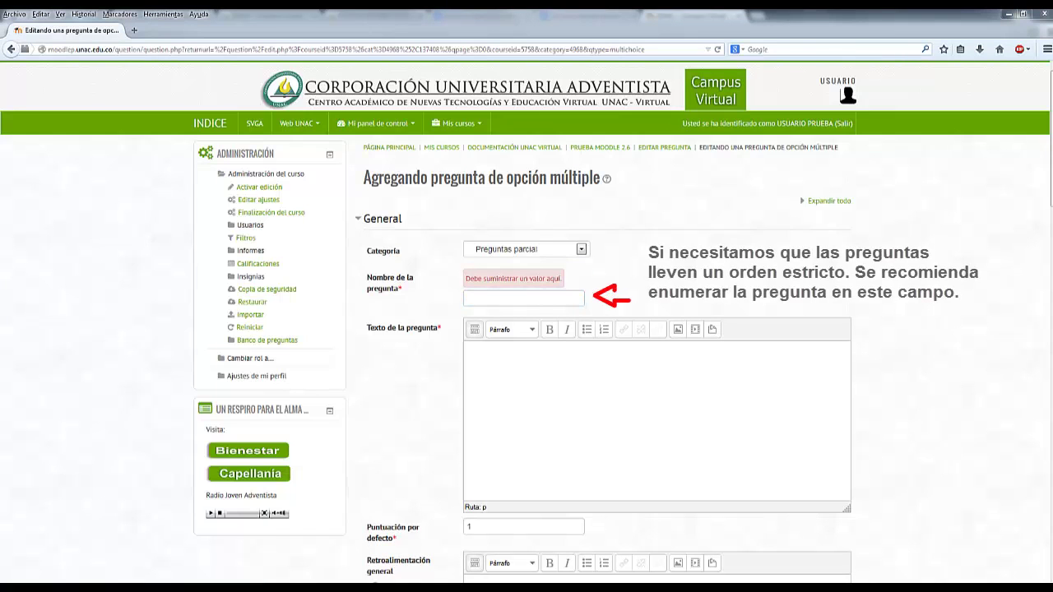
pyautogui.click(521, 302)
pyautogui.write('Caballo Simón Bolivar')
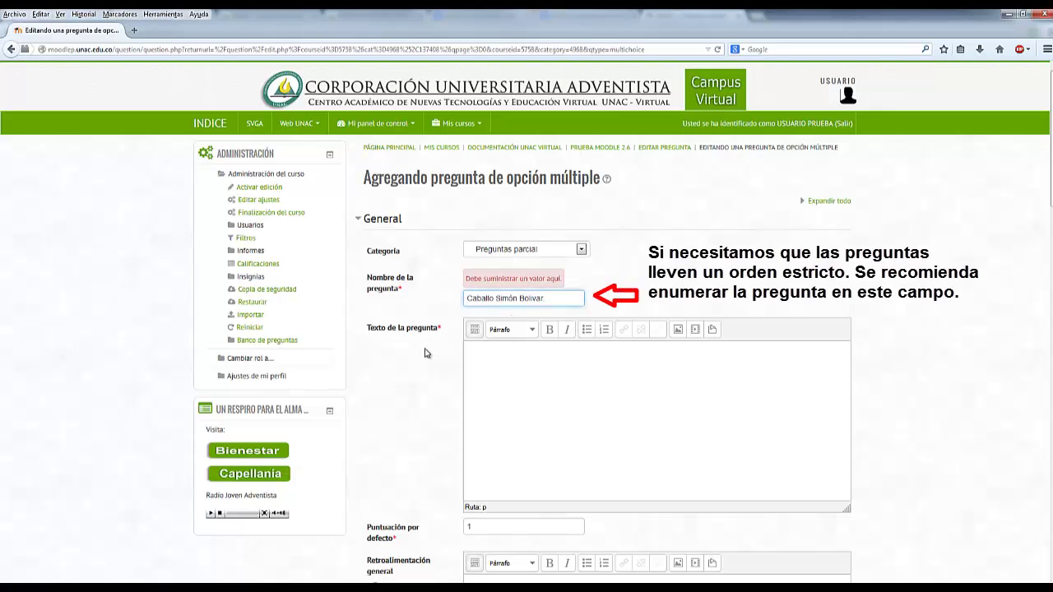
# - Paste the question text about Bolívar's white horse and remove the name's trailing period
pyautogui.click(487, 373)
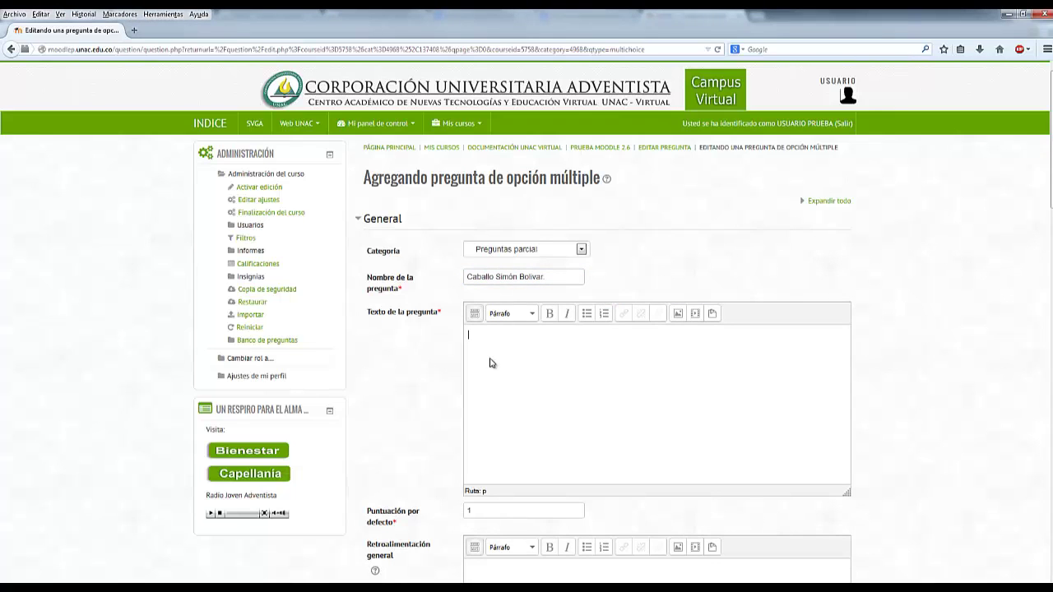
pyautogui.write('¿De qué color era el caballo blanco de Simon Bolivar?')
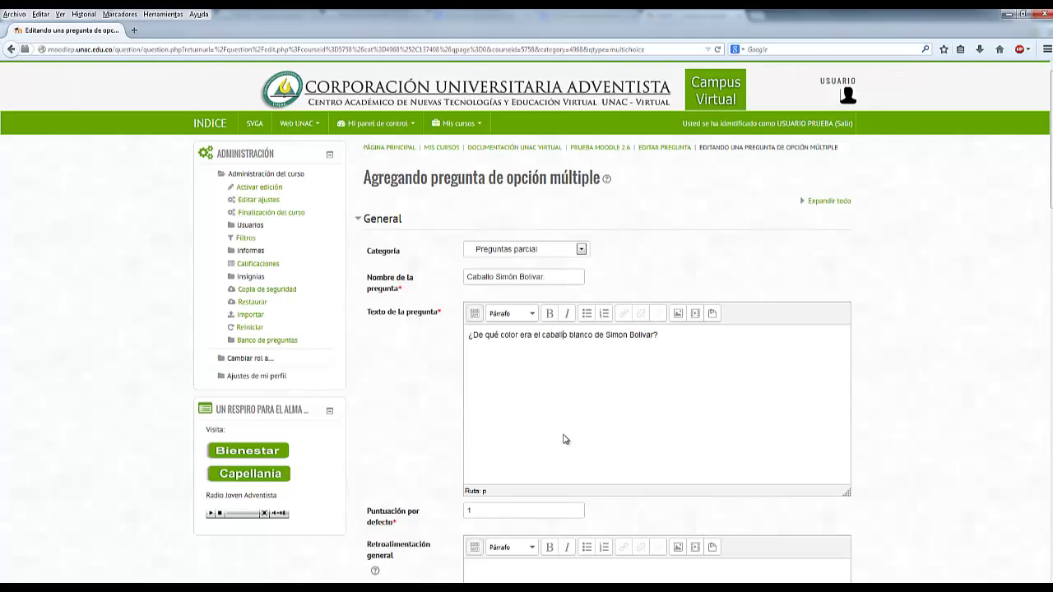
pyautogui.click(558, 279)
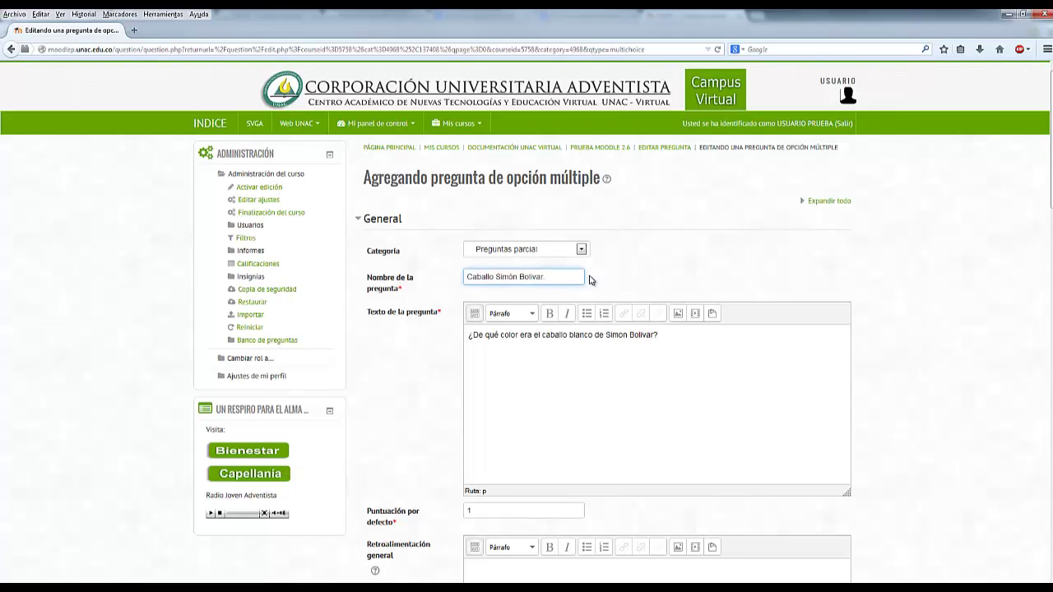
pyautogui.press('BackSpace')
pyautogui.click(673, 359)
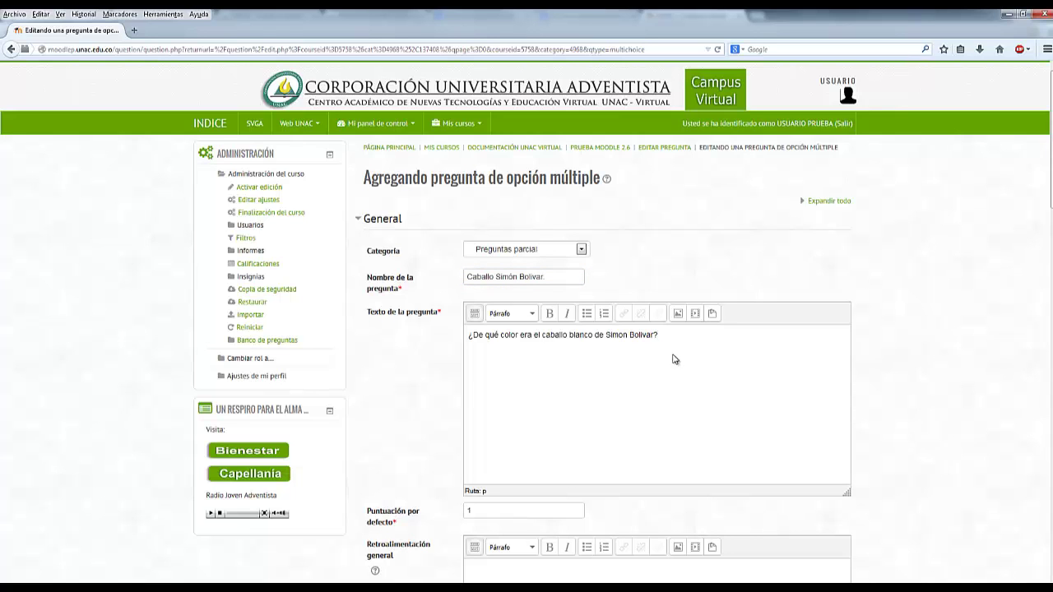
pyautogui.scroll(-5, 673, 359)
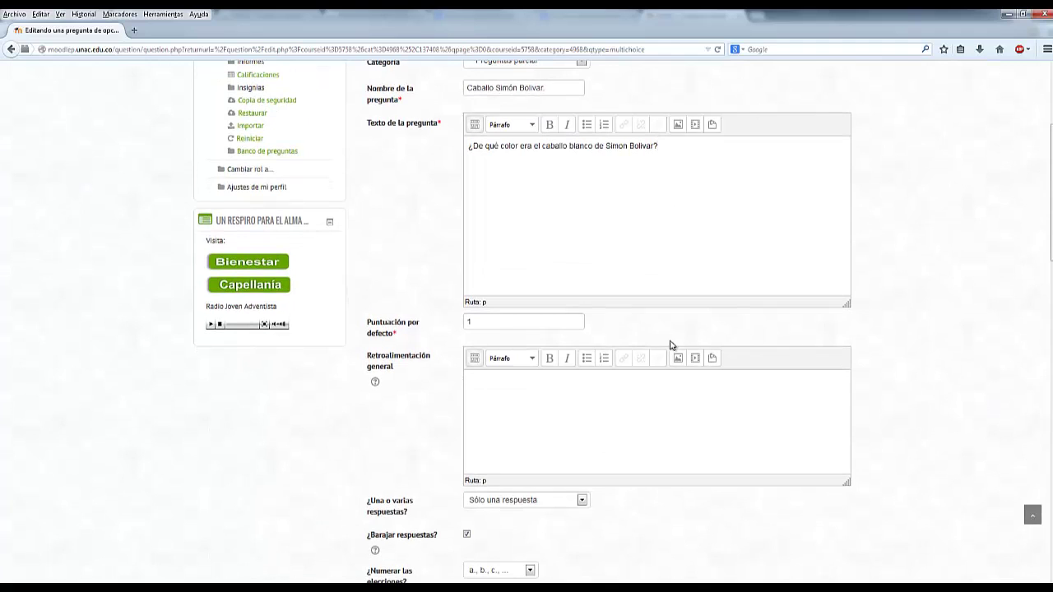
pyautogui.moveTo(399, 334); pyautogui.dragTo(384, 331)
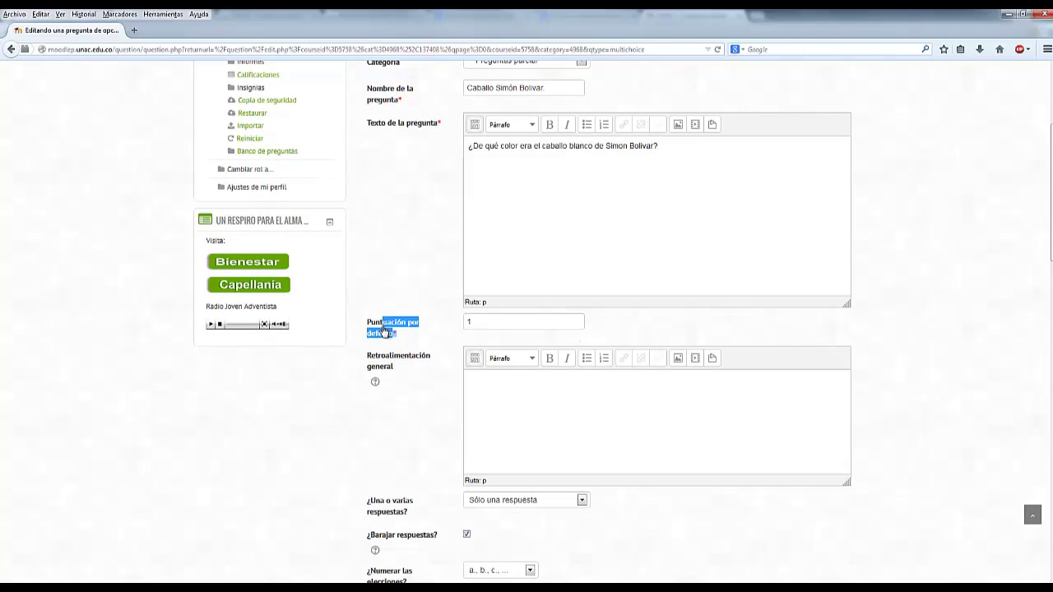
pyautogui.click(423, 339)
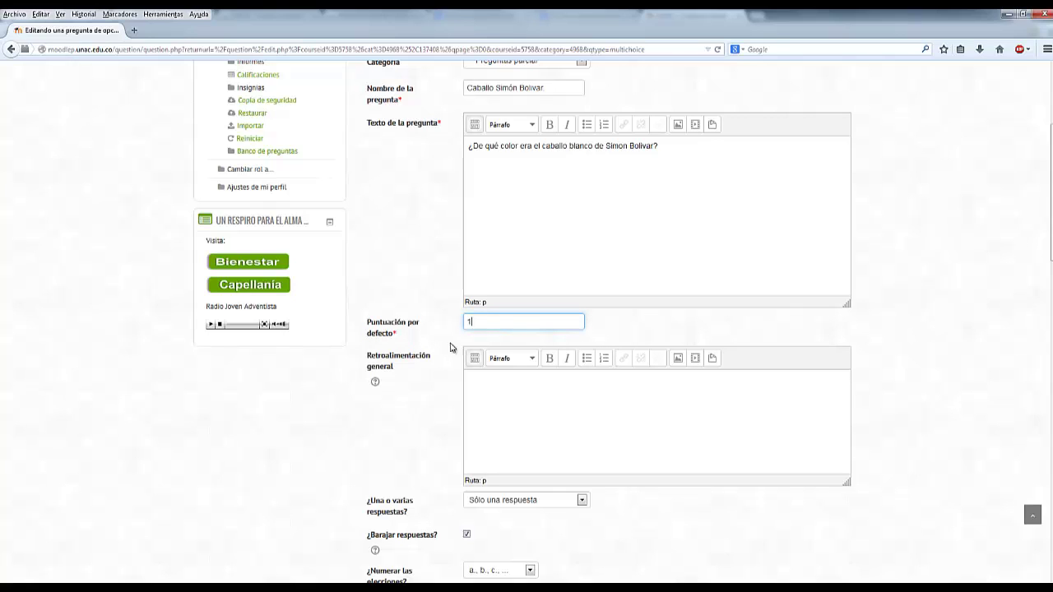
pyautogui.click(480, 381)
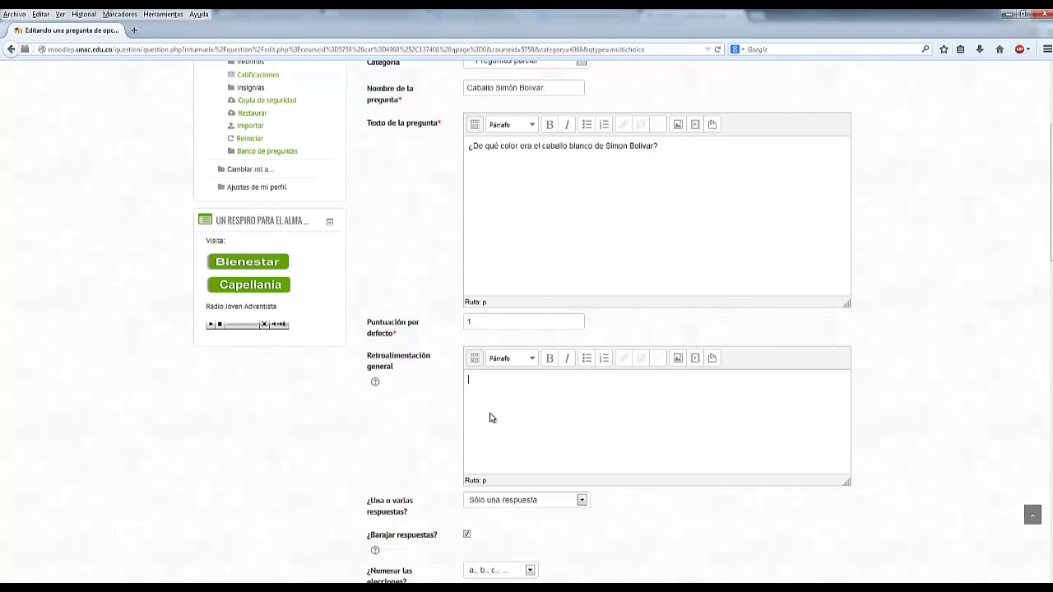
pyautogui.scroll(-3, 422, 422)
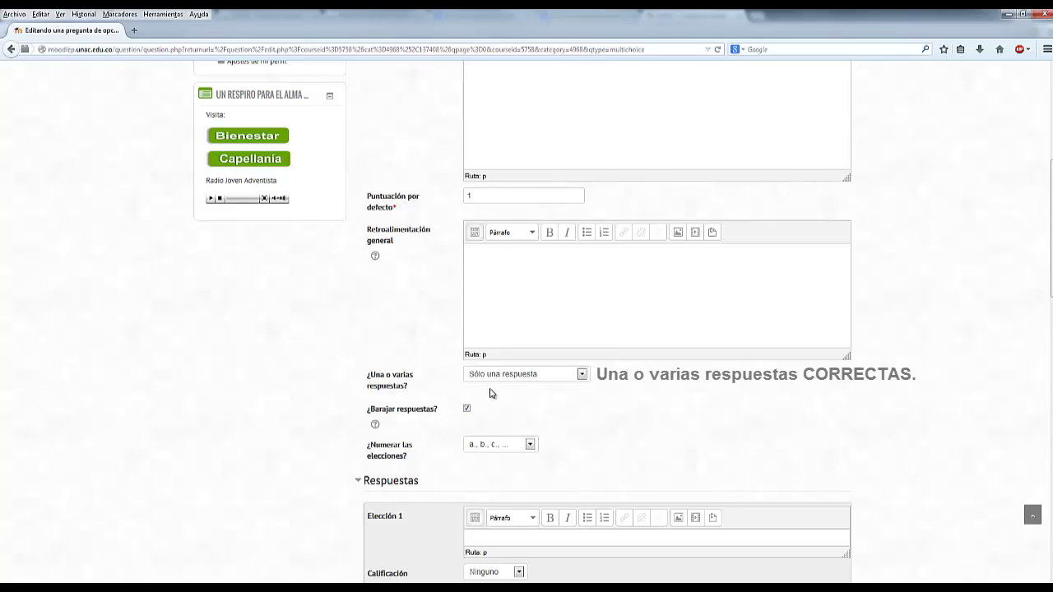
pyautogui.click(569, 383)
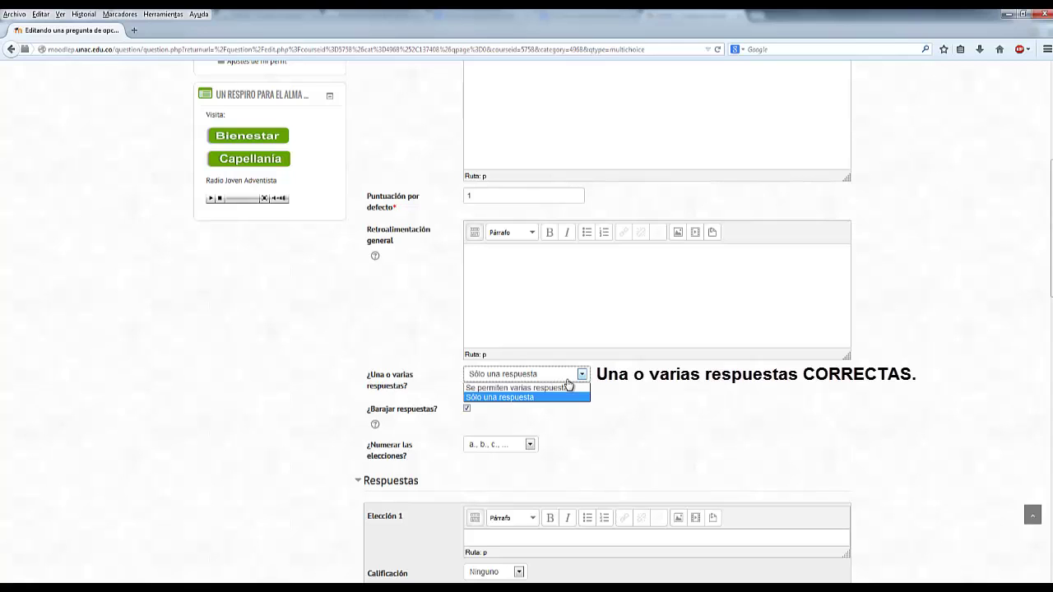
pyautogui.click(569, 383)
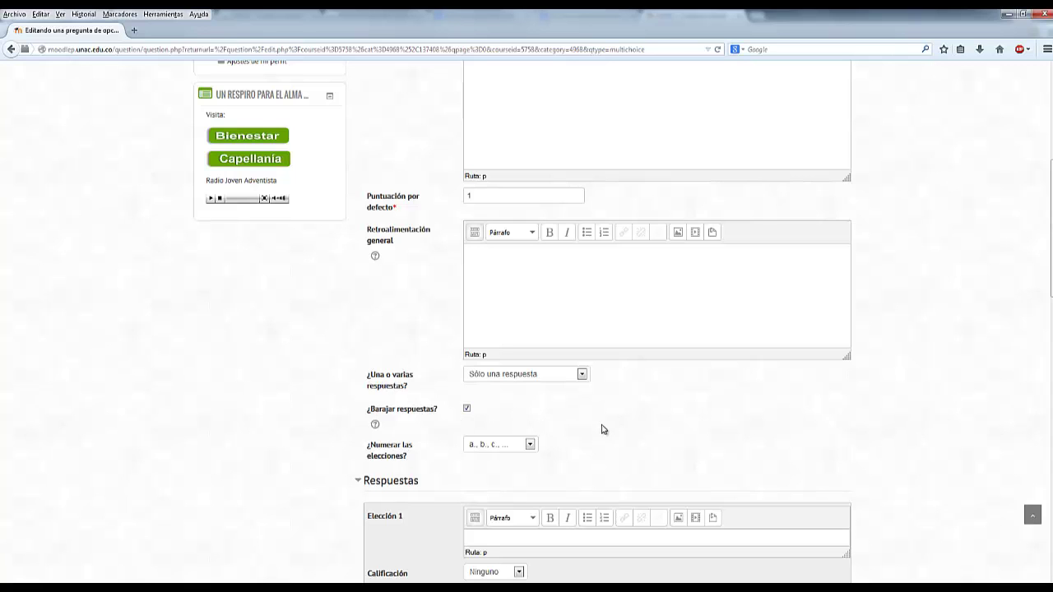
pyautogui.scroll(-1, 602, 428)
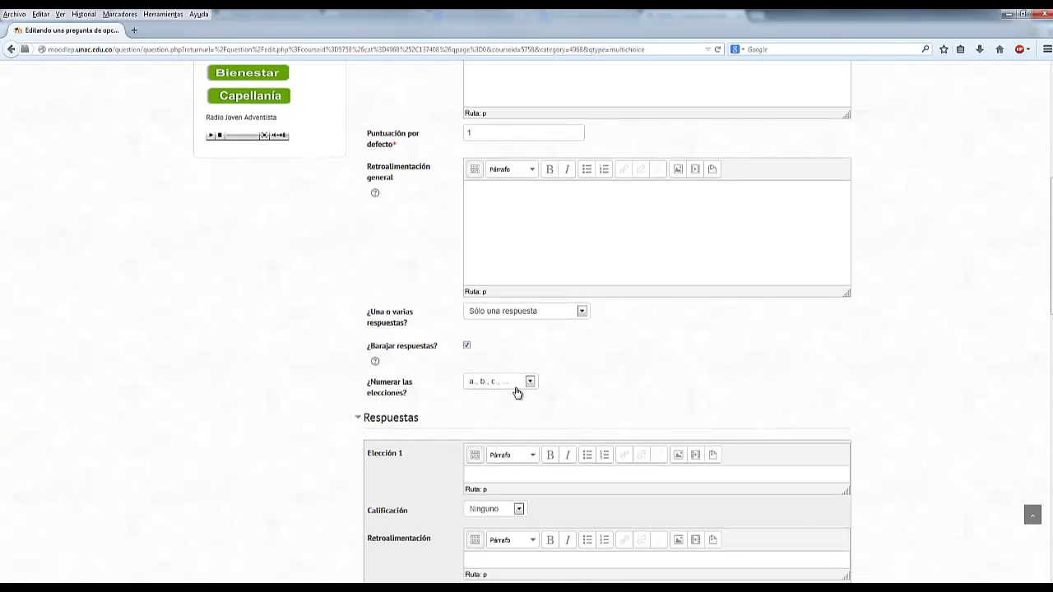
pyautogui.click(530, 382)
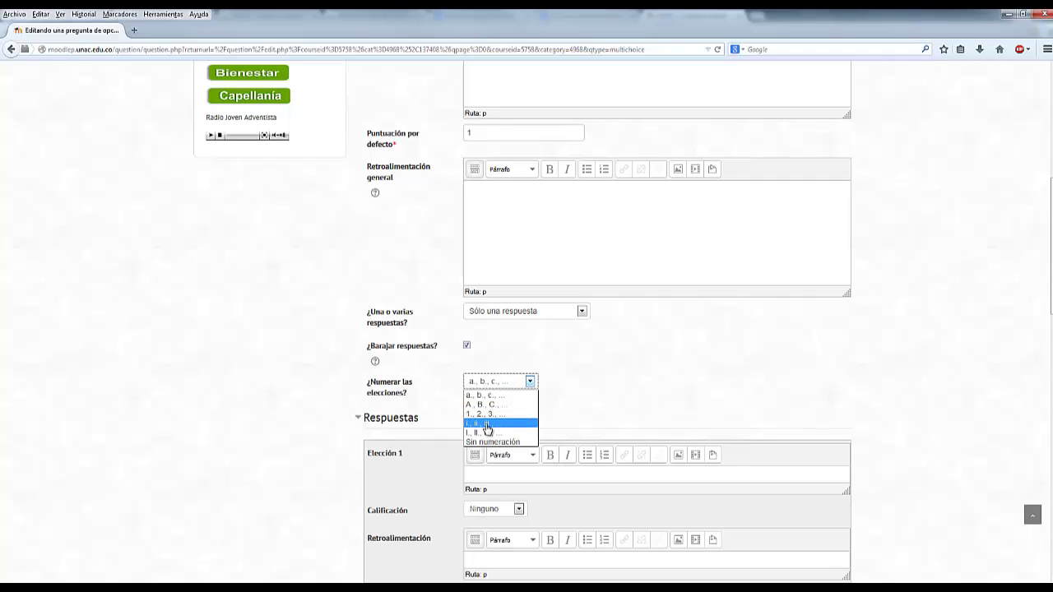
pyautogui.click(492, 396)
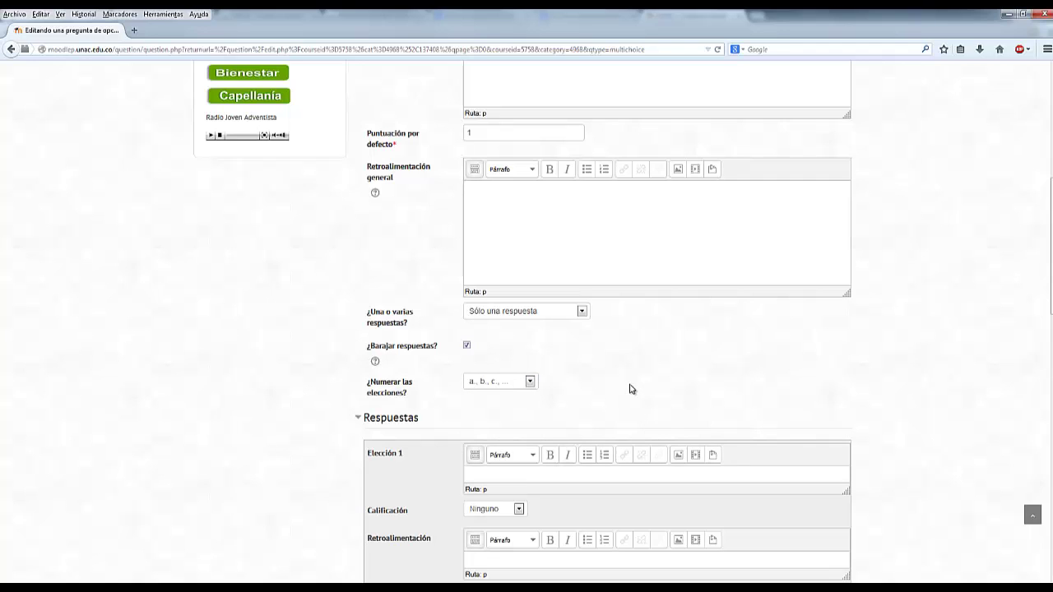
# - Capitalize choice 1 to 'Gris' and enter 'Blanco' as choice 2 graded 100%
pyautogui.scroll(-4, 629, 385)
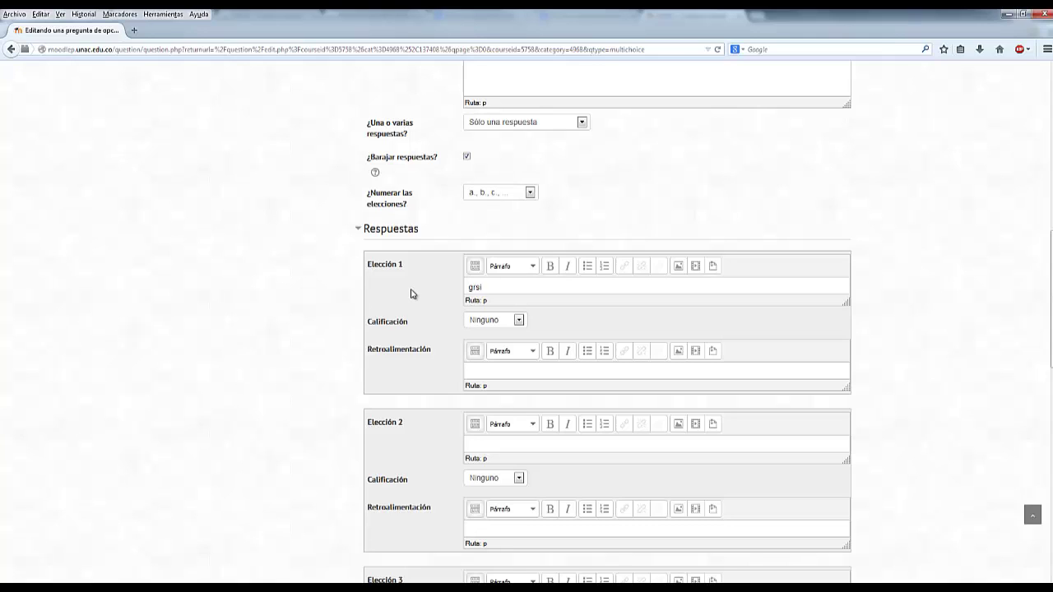
pyautogui.press('Delete')
pyautogui.write('Gri')
pyautogui.click(515, 373)
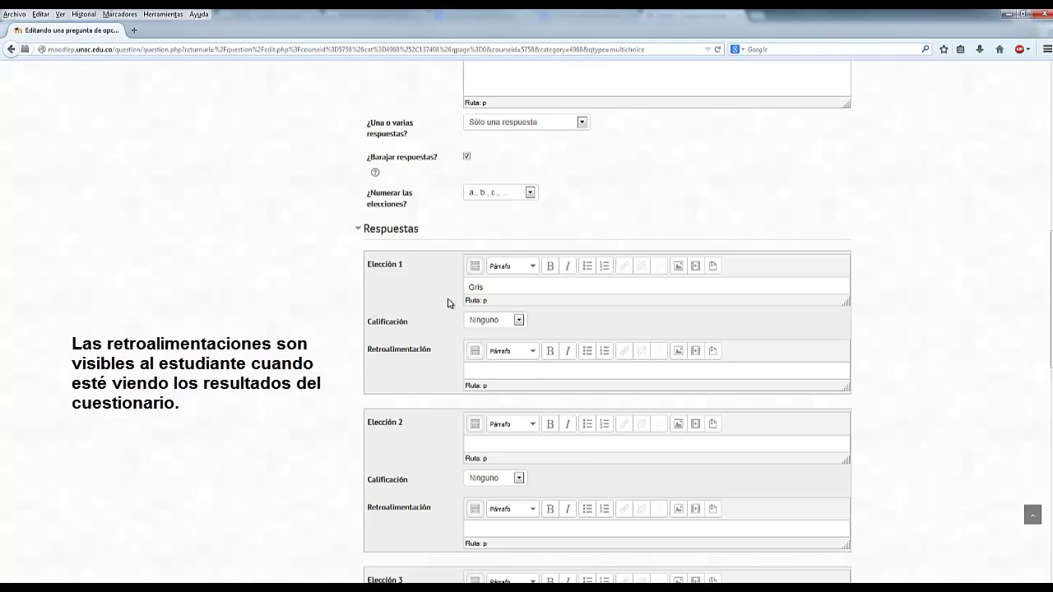
pyautogui.scroll(-3, 449, 303)
pyautogui.click(477, 318)
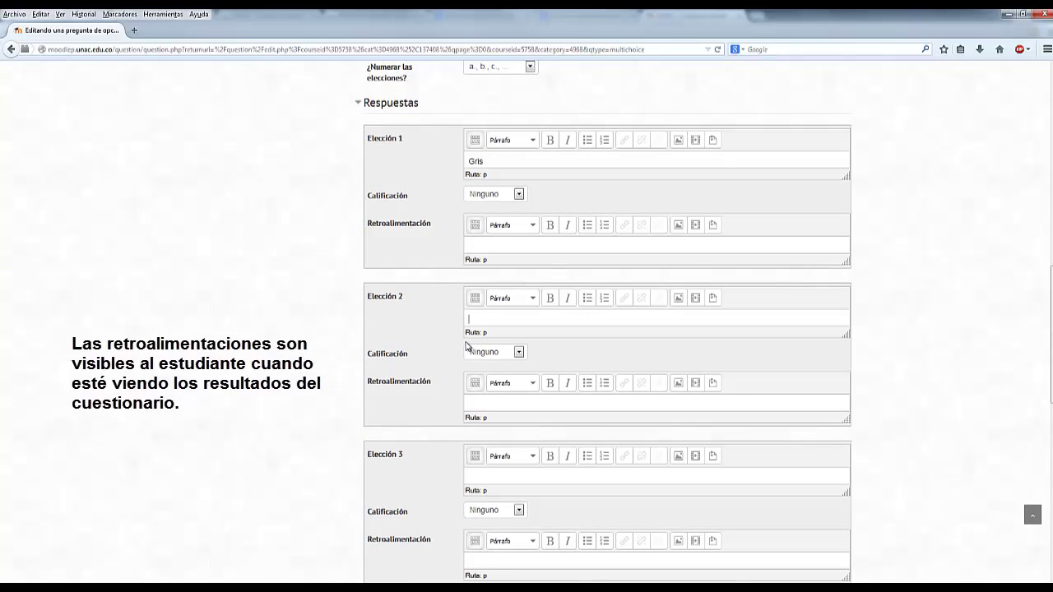
pyautogui.write('Blanco')
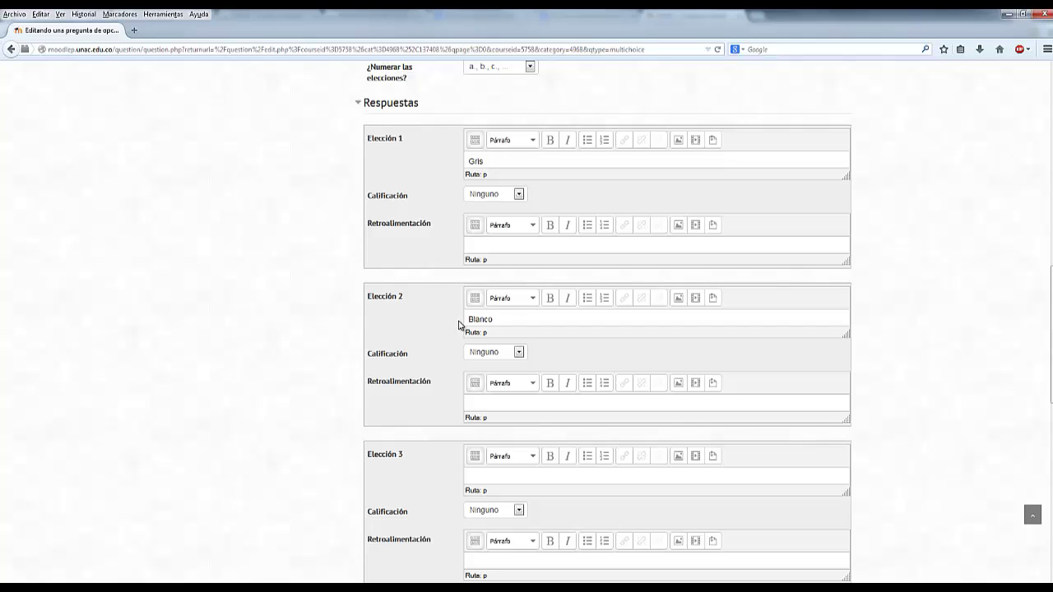
pyautogui.click(519, 353)
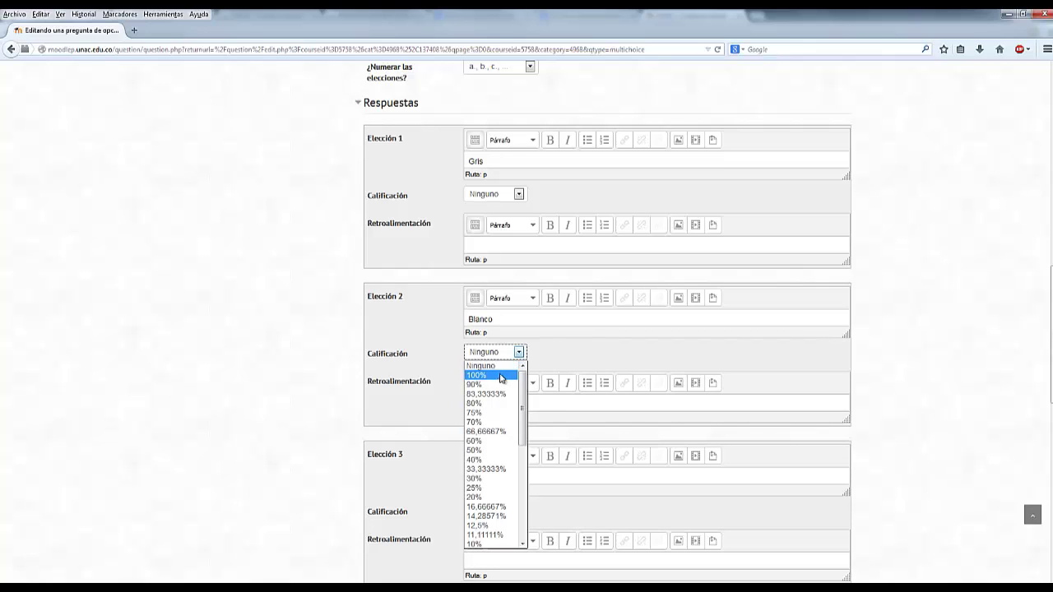
pyautogui.click(504, 375)
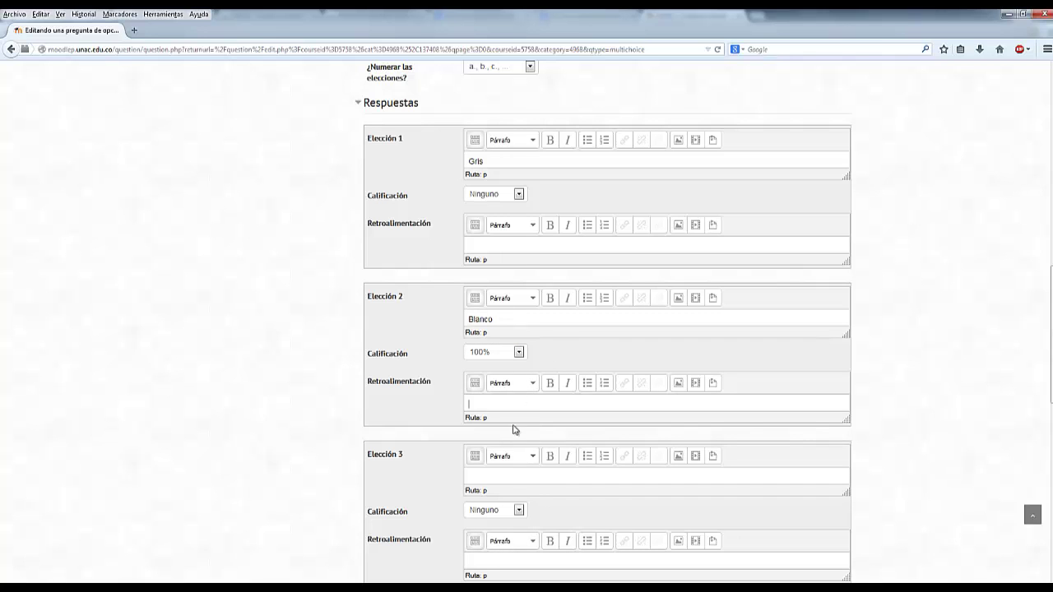
# - Enter 'Rojo' and 'Negro' as the third and fourth choices
pyautogui.scroll(-3, 575, 370)
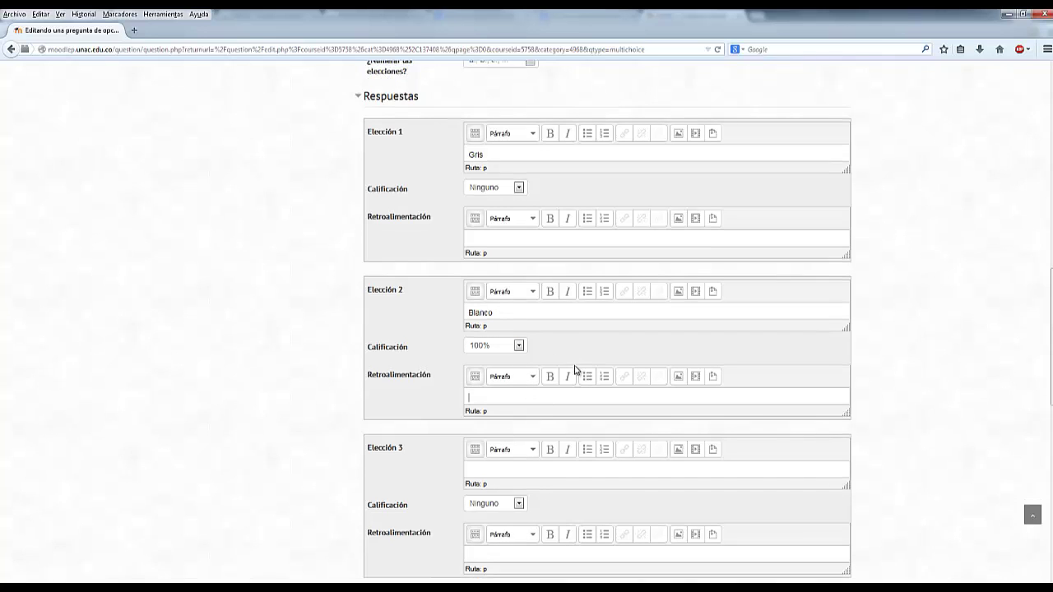
pyautogui.click(528, 351)
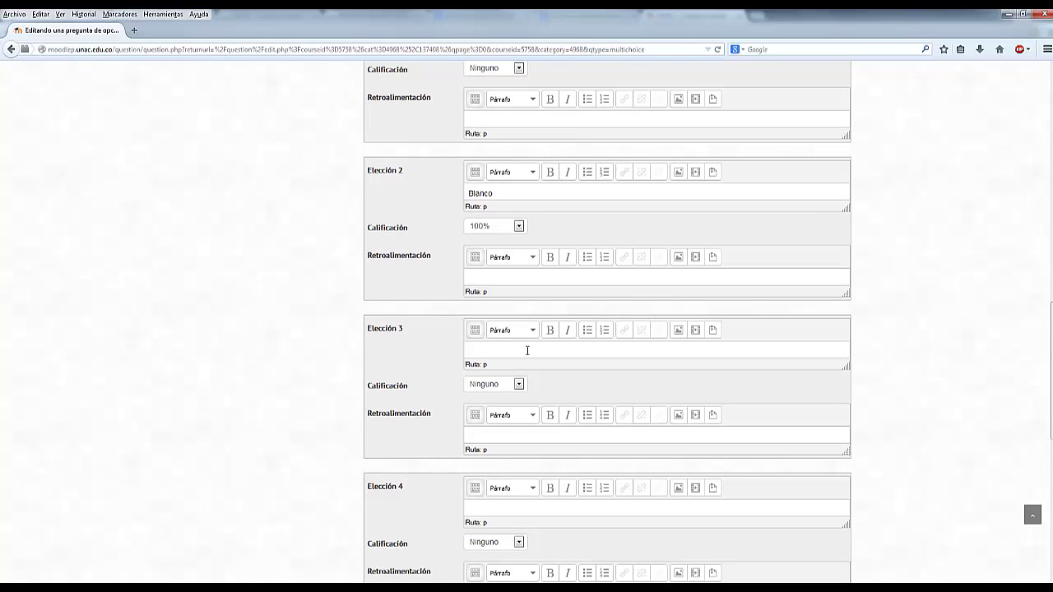
pyautogui.write('Rojo')
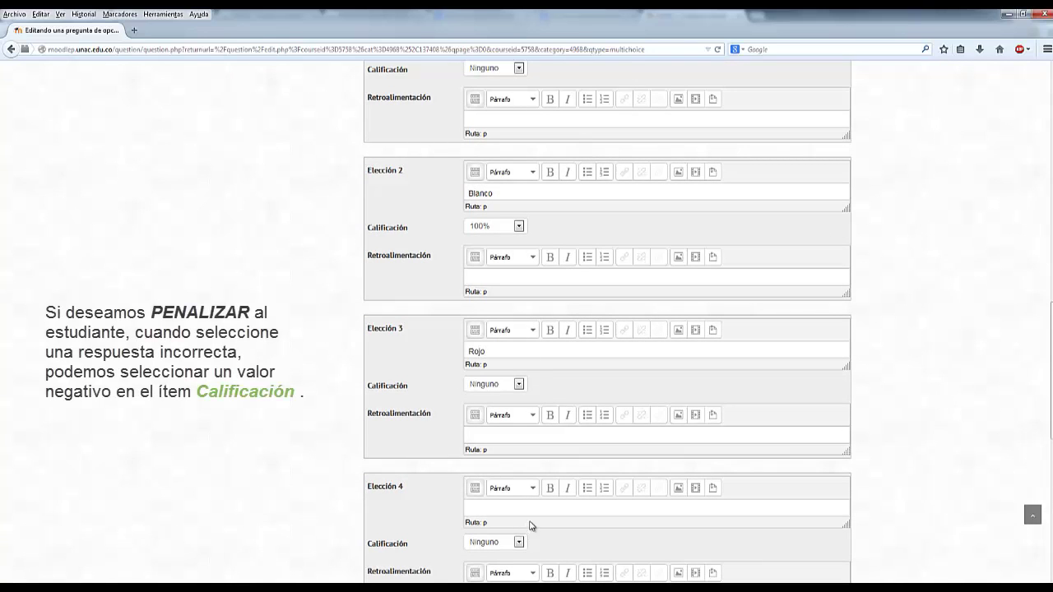
pyautogui.scroll(-3, 531, 526)
pyautogui.click(498, 381)
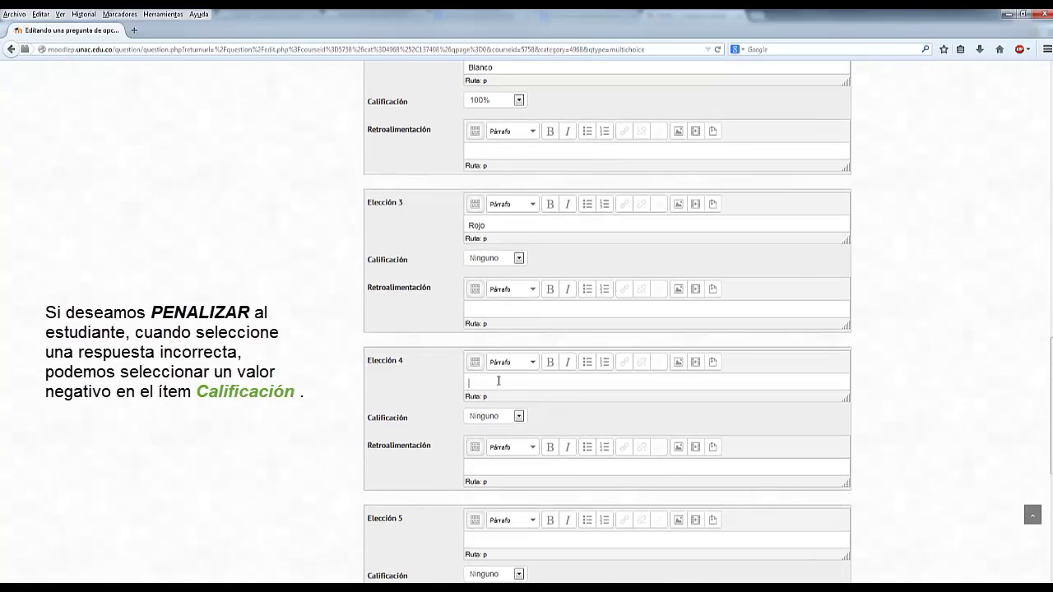
pyautogui.write('Negro')
pyautogui.scroll(-5, 356, 321)
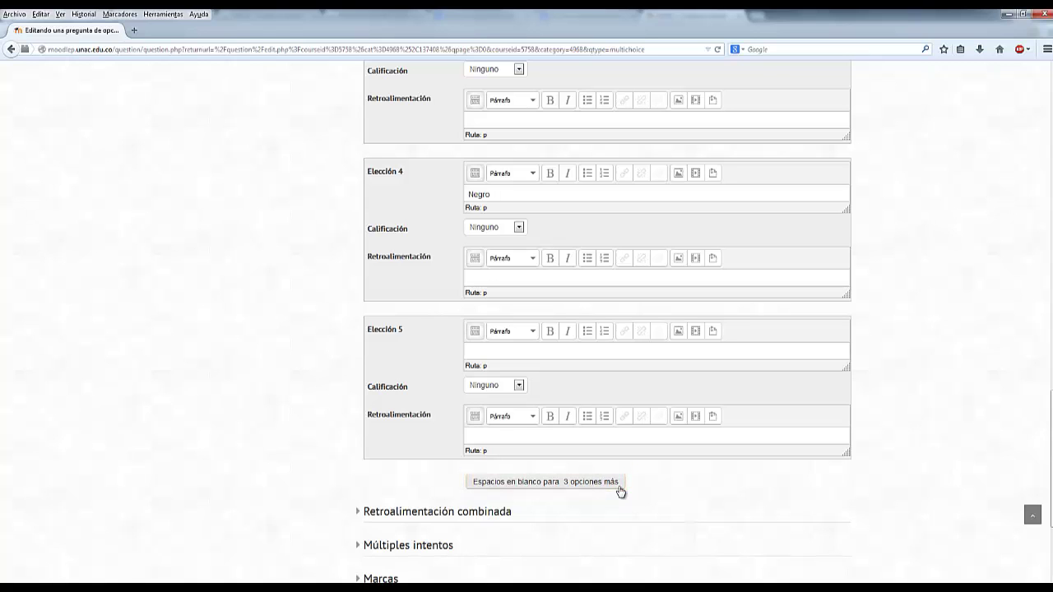
# - Look over the Retroalimentación combinada section, then collapse it
pyautogui.scroll(-2, 618, 474)
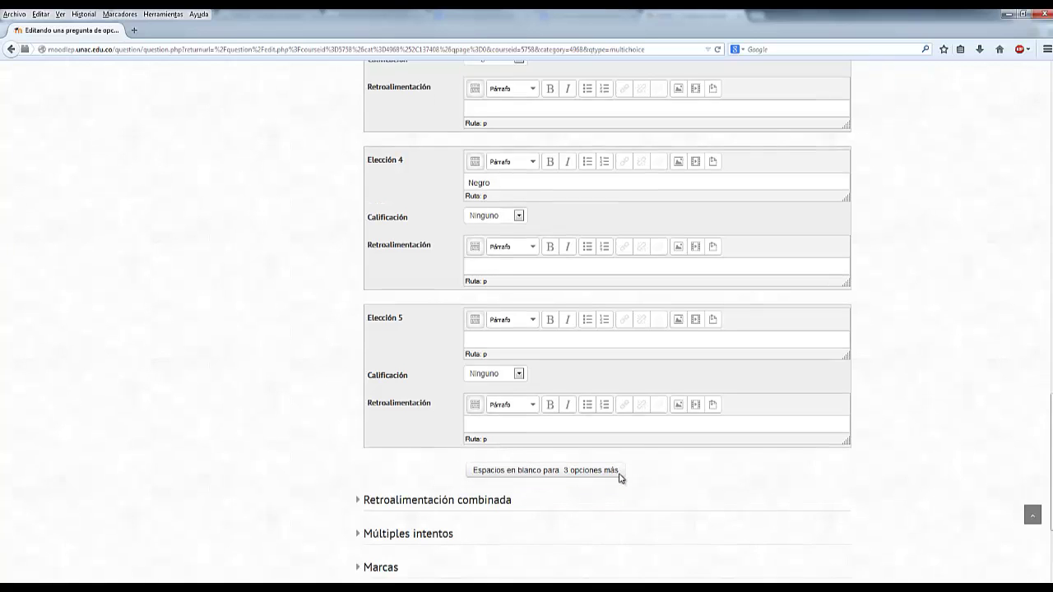
pyautogui.scroll(-2, 620, 478)
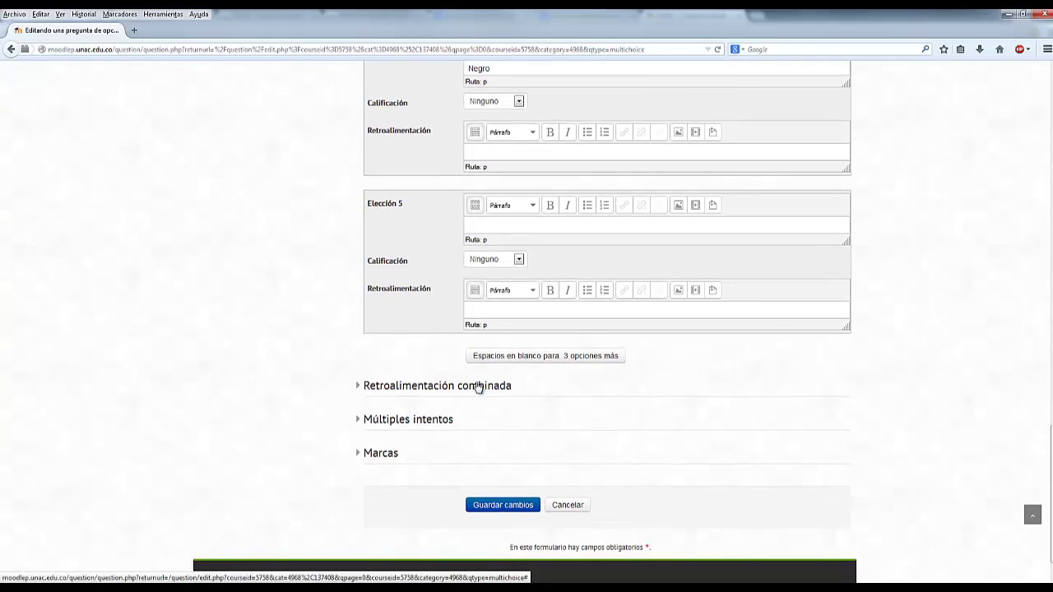
pyautogui.click(479, 387)
pyautogui.scroll(-4, 477, 386)
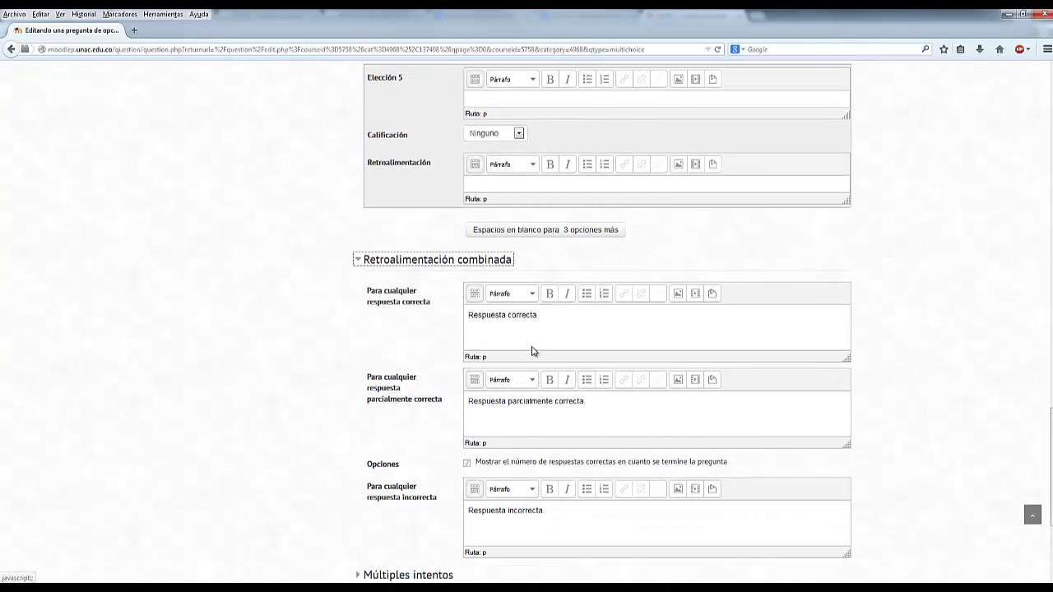
pyautogui.moveTo(431, 302); pyautogui.dragTo(367, 288)
pyautogui.click(377, 344)
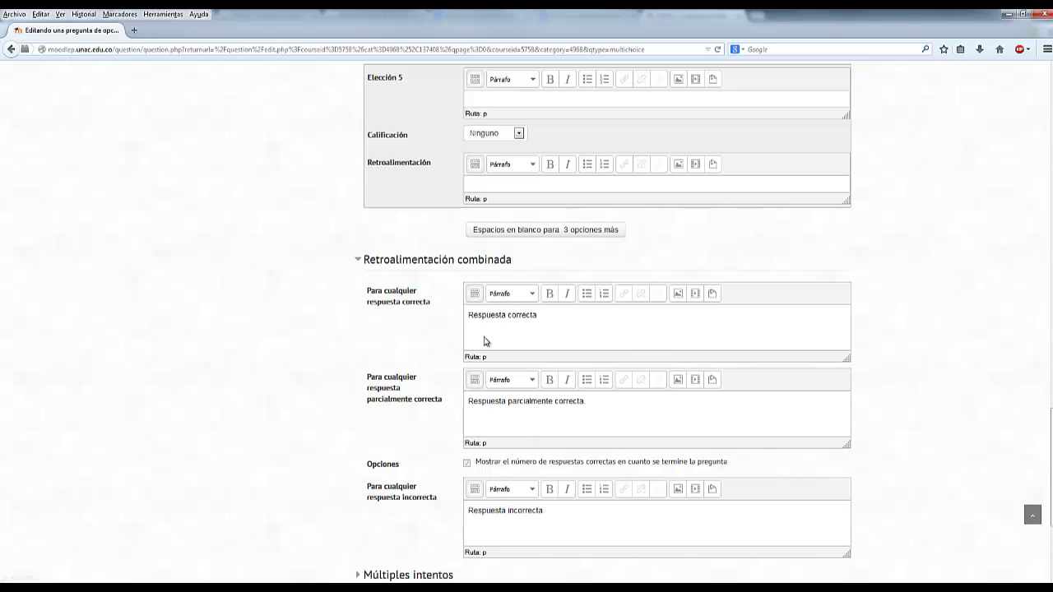
pyautogui.scroll(-5, 372, 335)
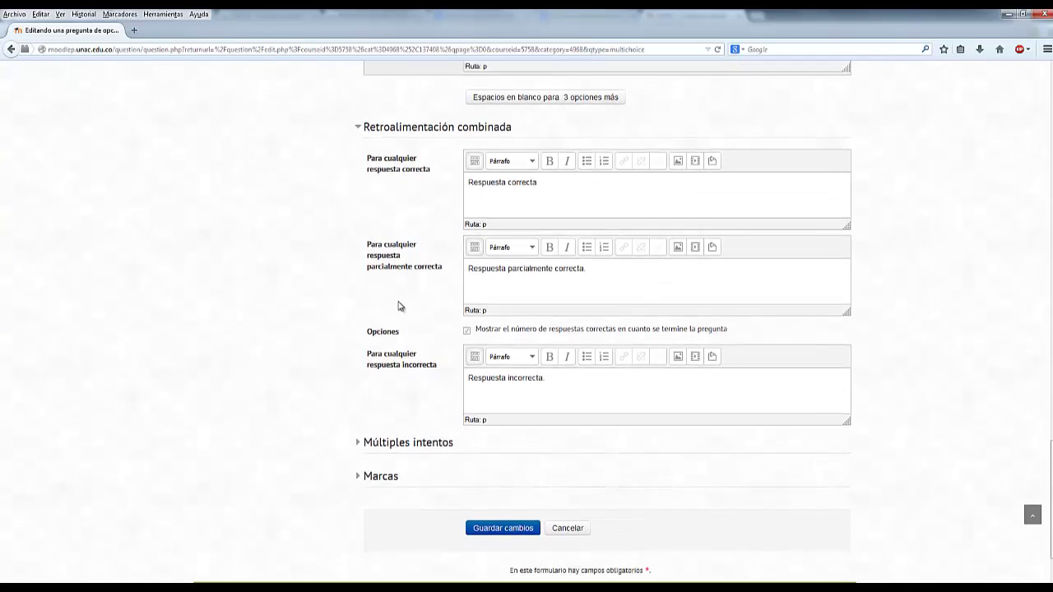
pyautogui.click(475, 73)
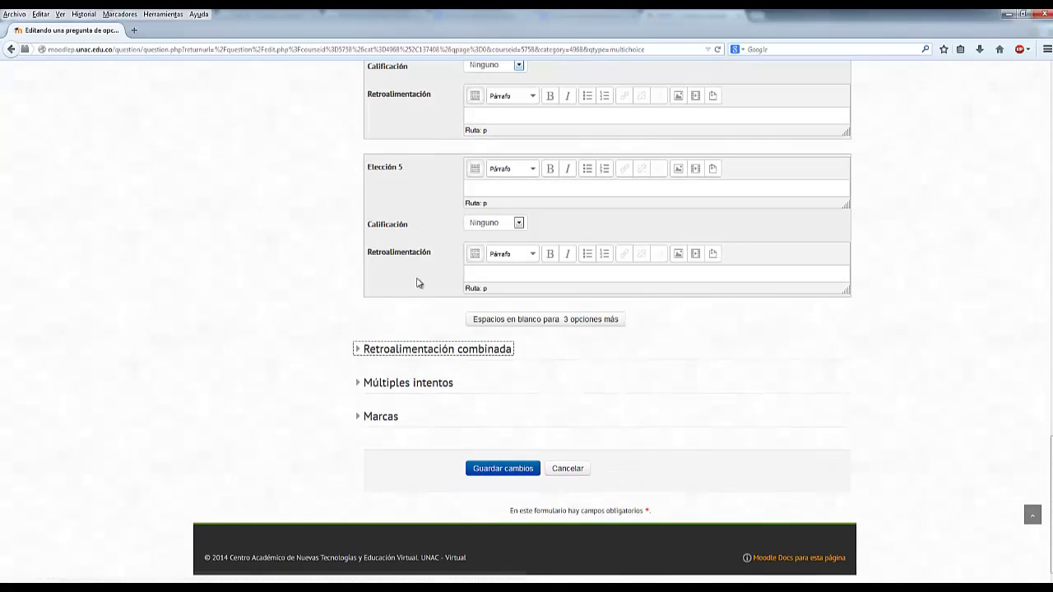
# - Check that Múltiples intentos keeps the 33.33333% penalty, then collapse the section
pyautogui.click(428, 383)
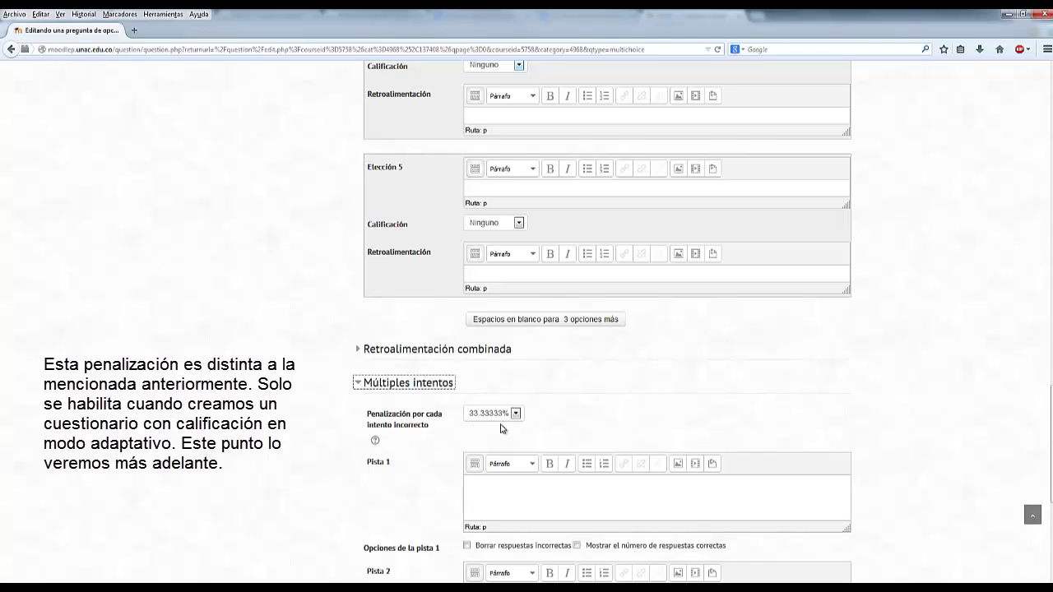
pyautogui.click(516, 415)
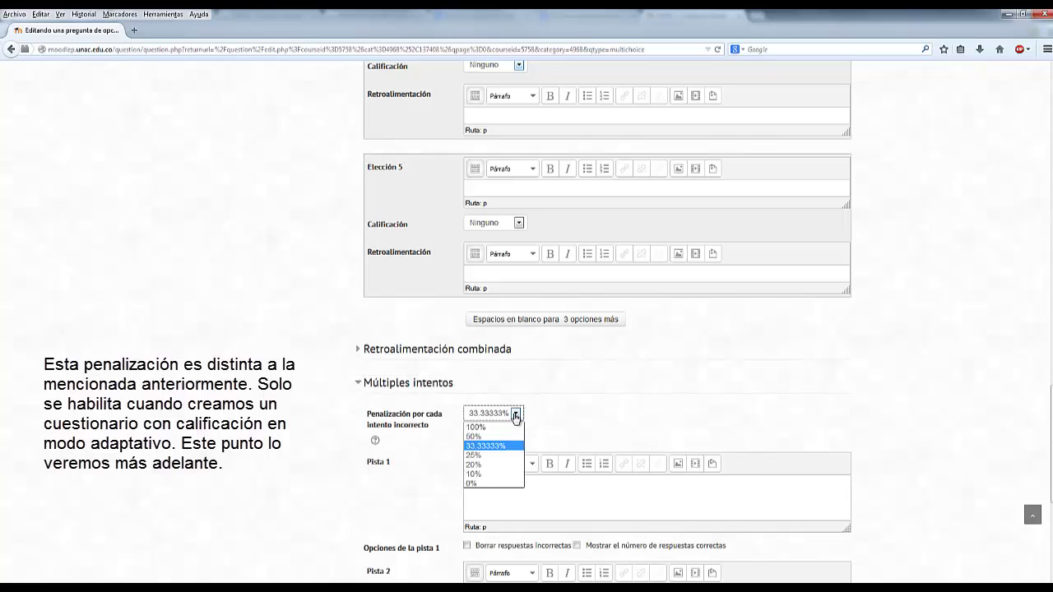
pyautogui.click(563, 420)
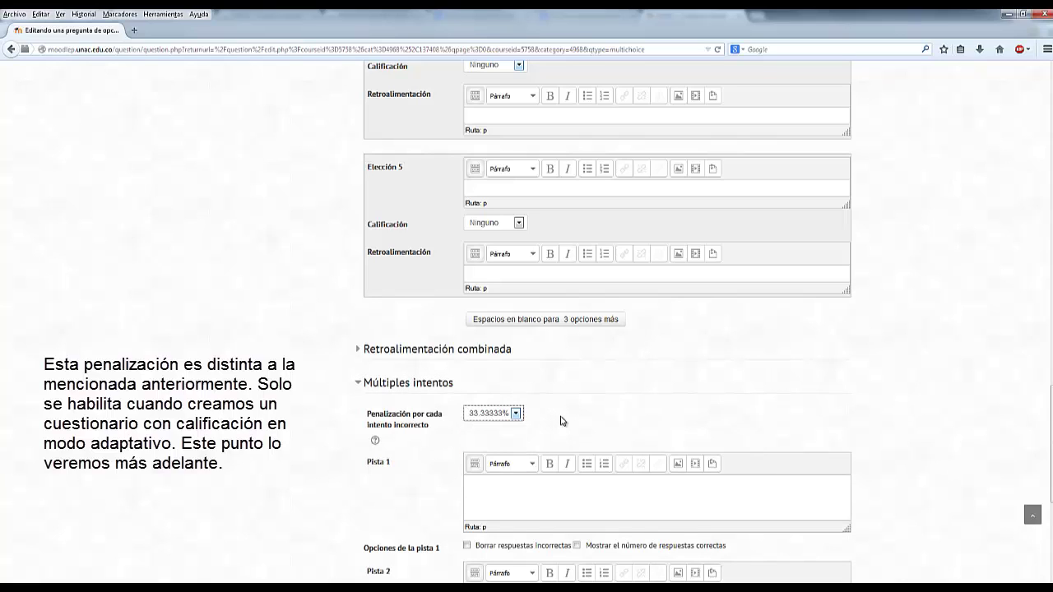
pyautogui.click(433, 386)
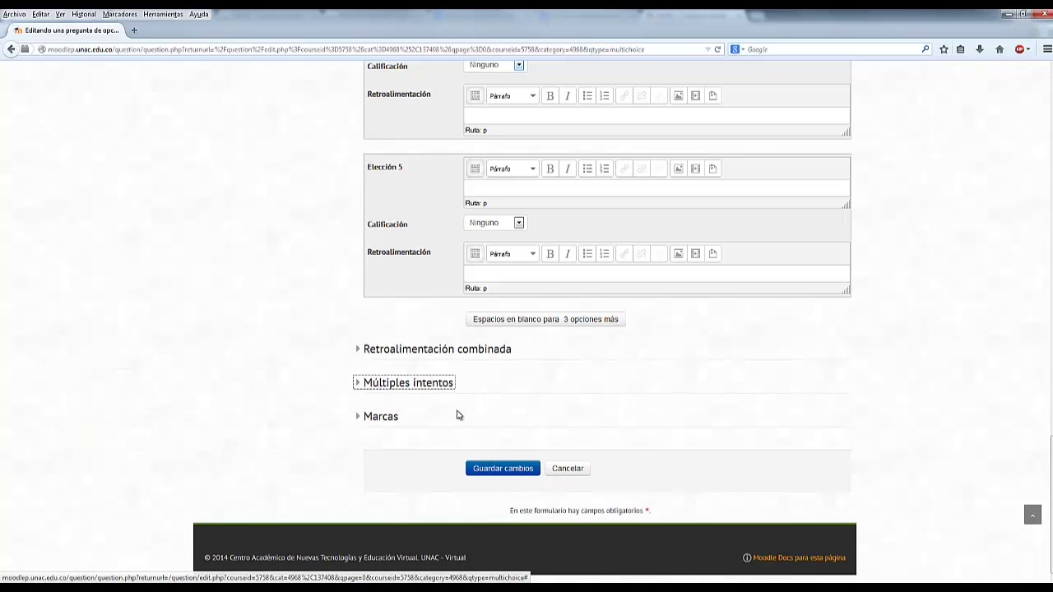
pyautogui.scroll(6, 415, 351)
pyautogui.scroll(-5, 404, 324)
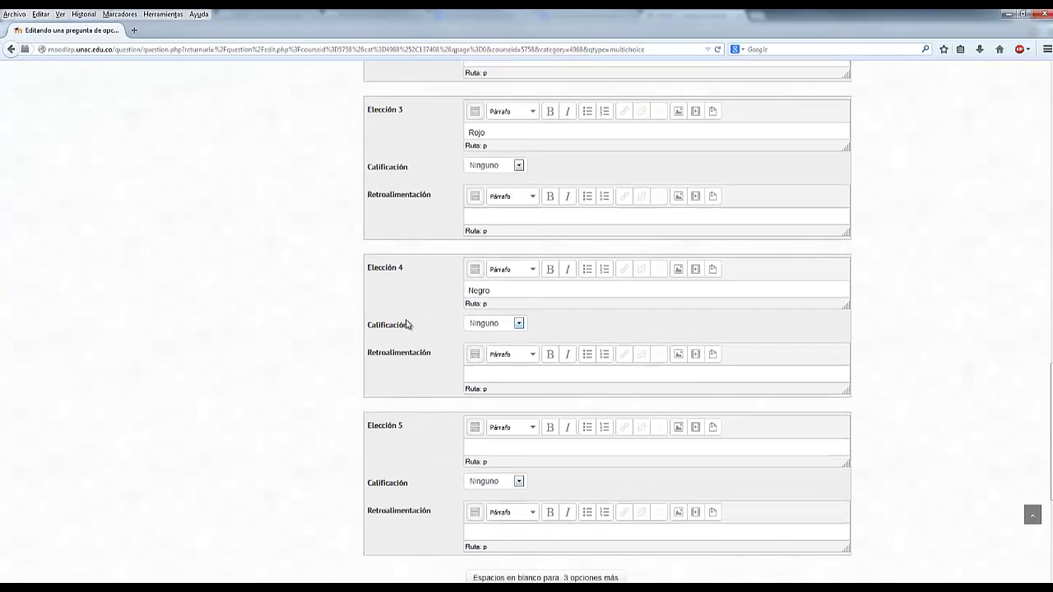
pyautogui.scroll(-1, 405, 324)
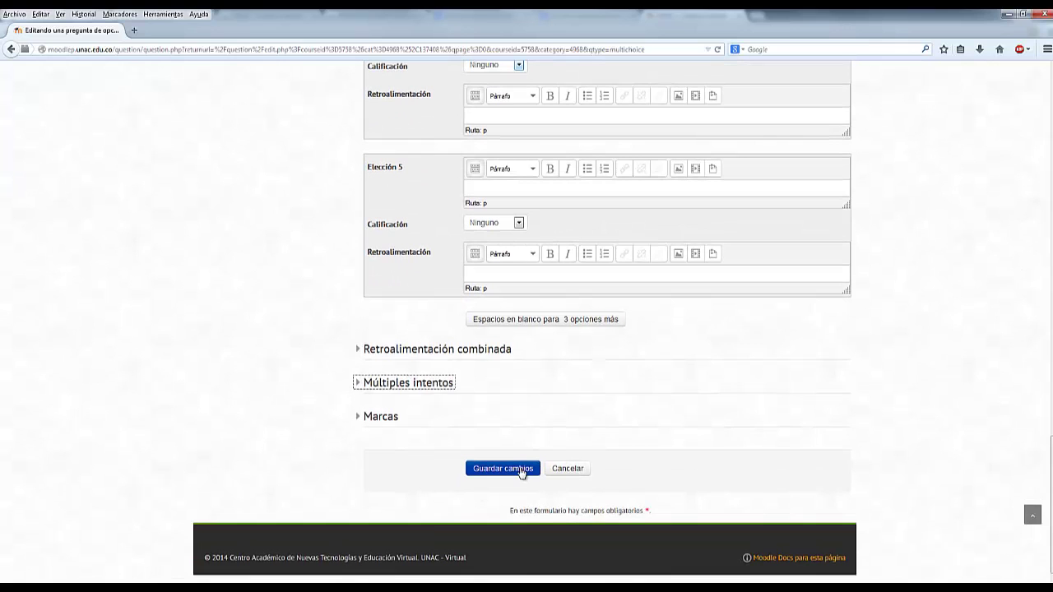
# - Save the Caballo Simón Bolívar question, preview its four choices, and close the preview
pyautogui.click(502, 468)
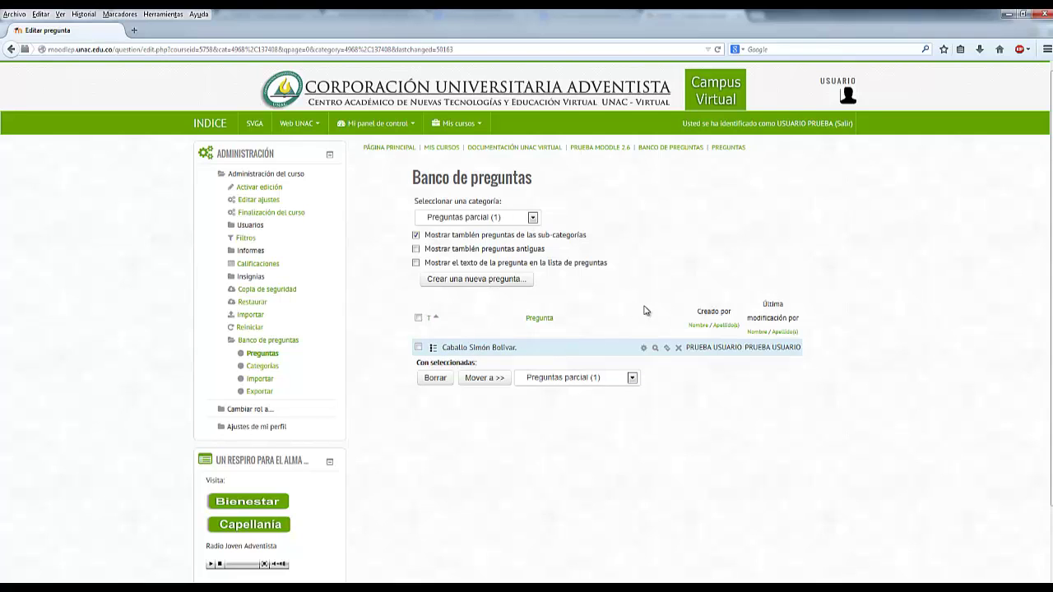
pyautogui.click(657, 353)
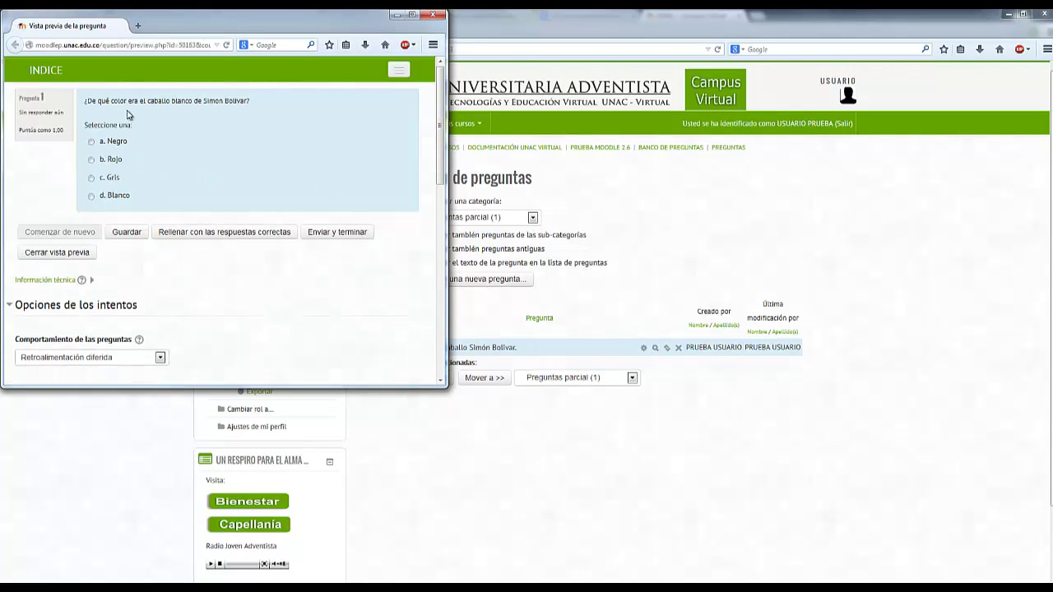
pyautogui.click(433, 14)
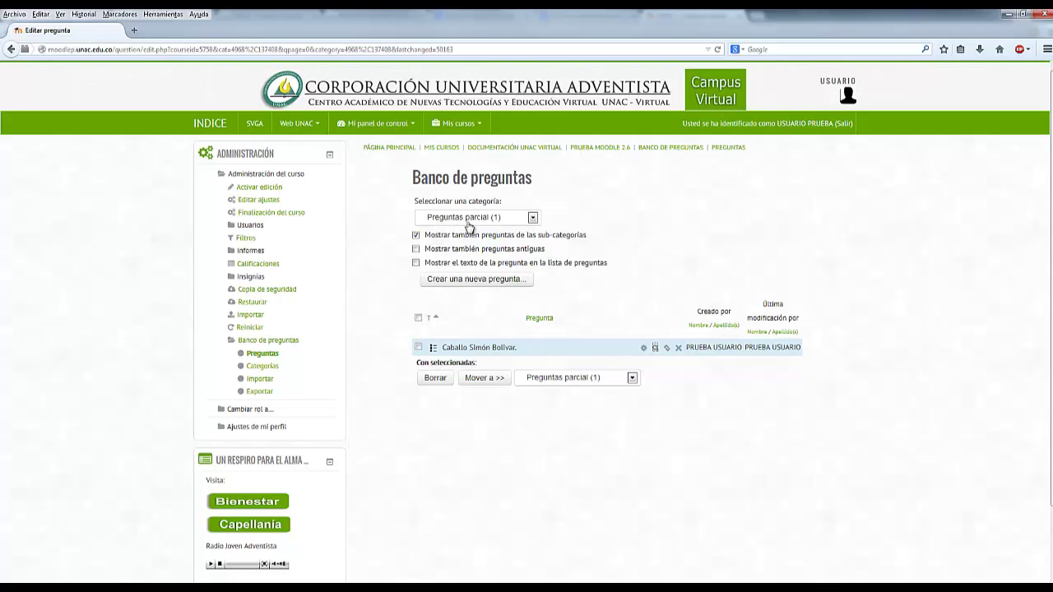
# - Pick Opción múltiple in the question-type chooser and continue to the empty question form
pyautogui.click(509, 280)
pyautogui.click(656, 199)
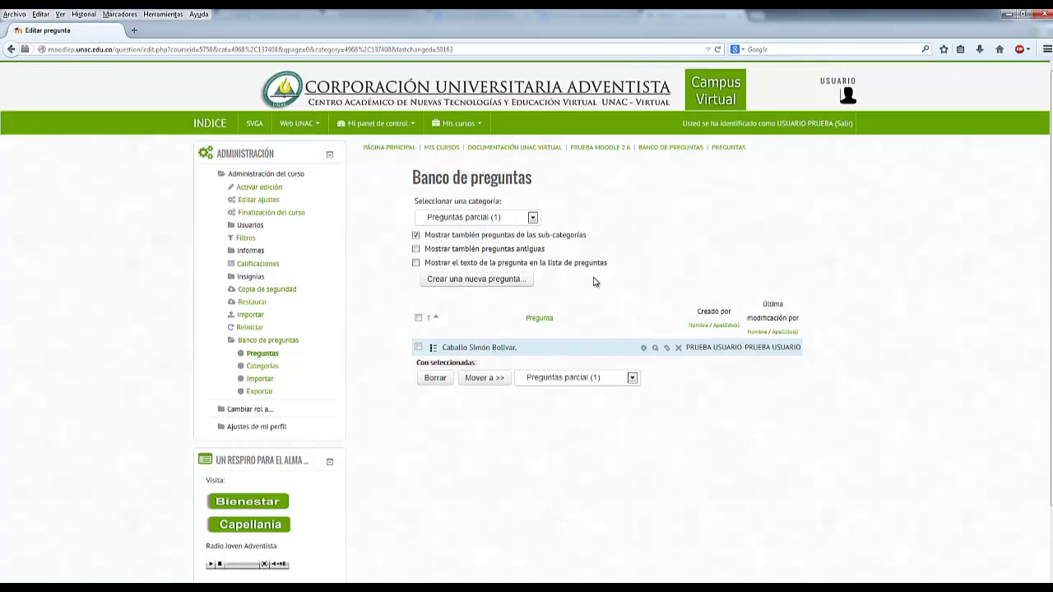
pyautogui.click(494, 281)
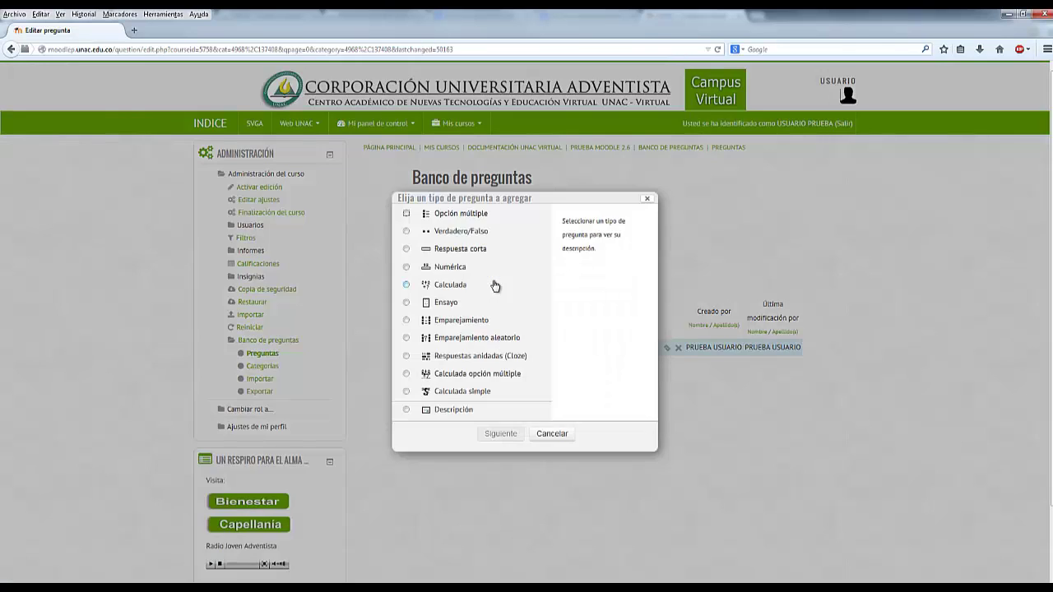
pyautogui.click(477, 215)
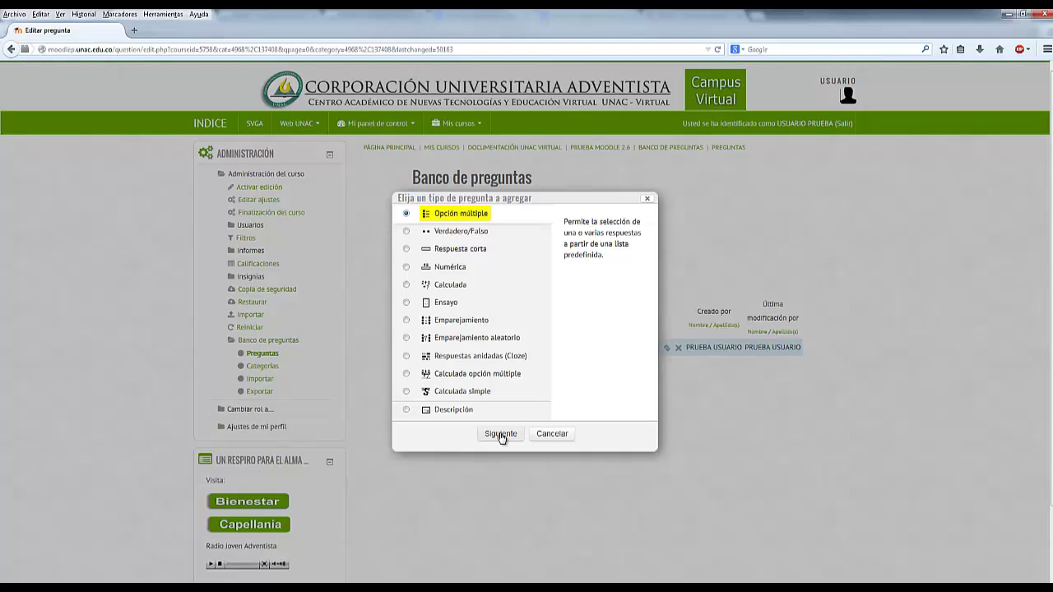
pyautogui.click(500, 433)
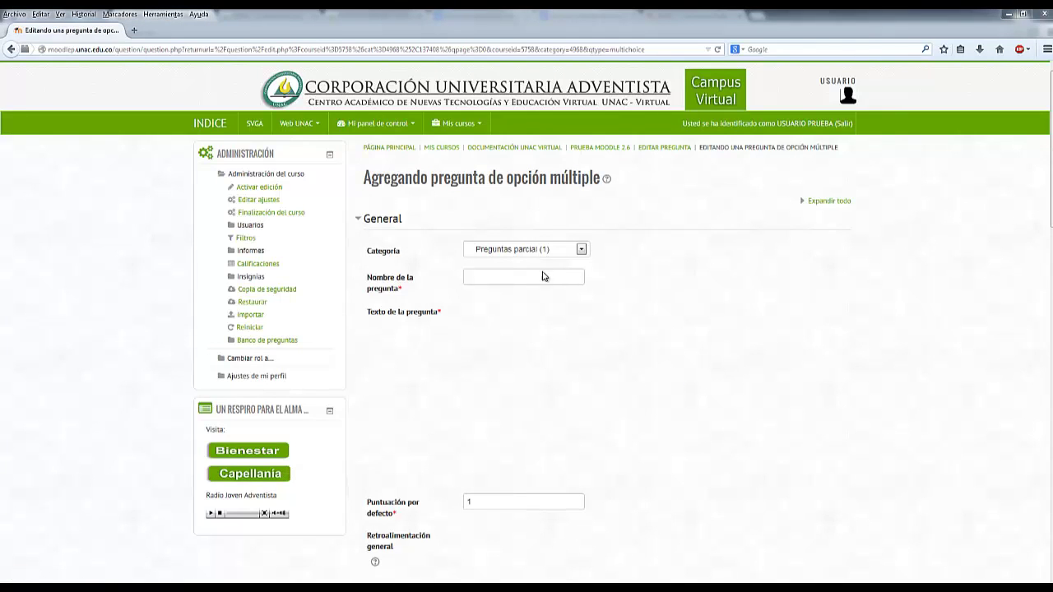
# - Name the question 'Colores bandera' and paste '¿Cuales son los colores de la bandera de la madre patria?' as its text
pyautogui.click(496, 280)
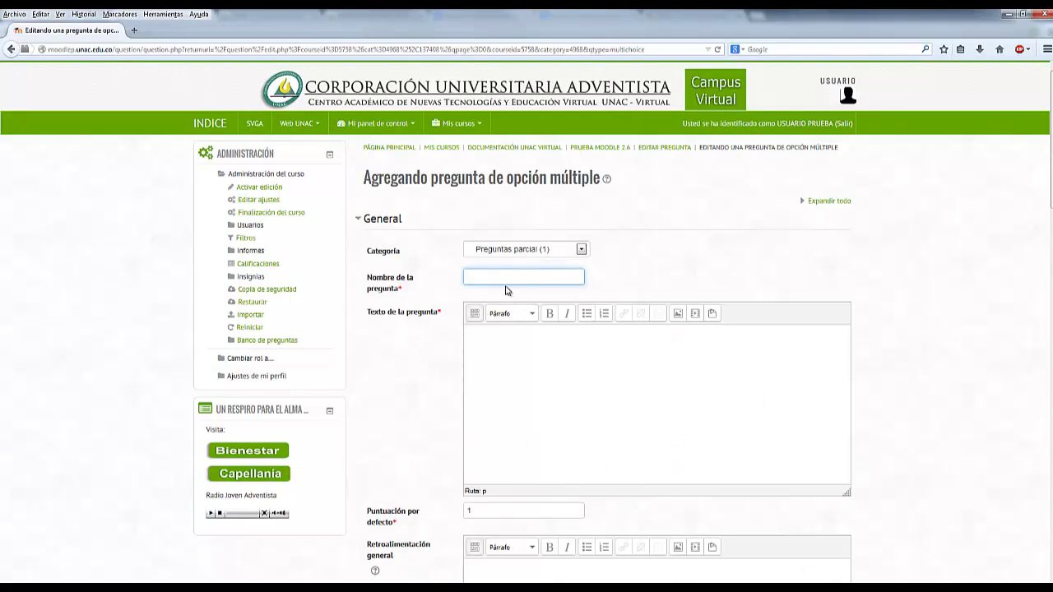
pyautogui.write('Colores bandera')
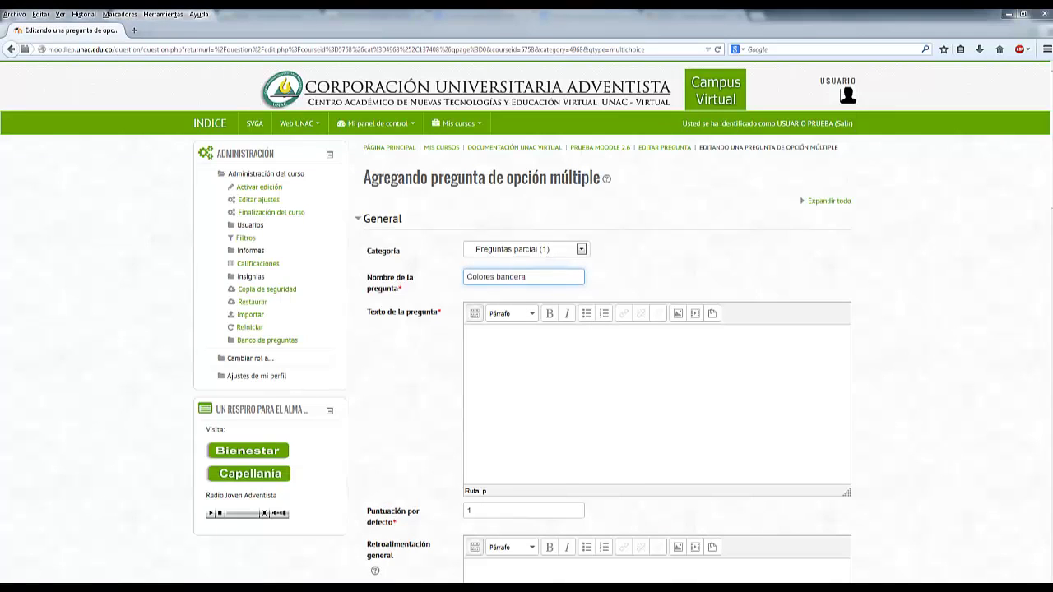
pyautogui.click(539, 379)
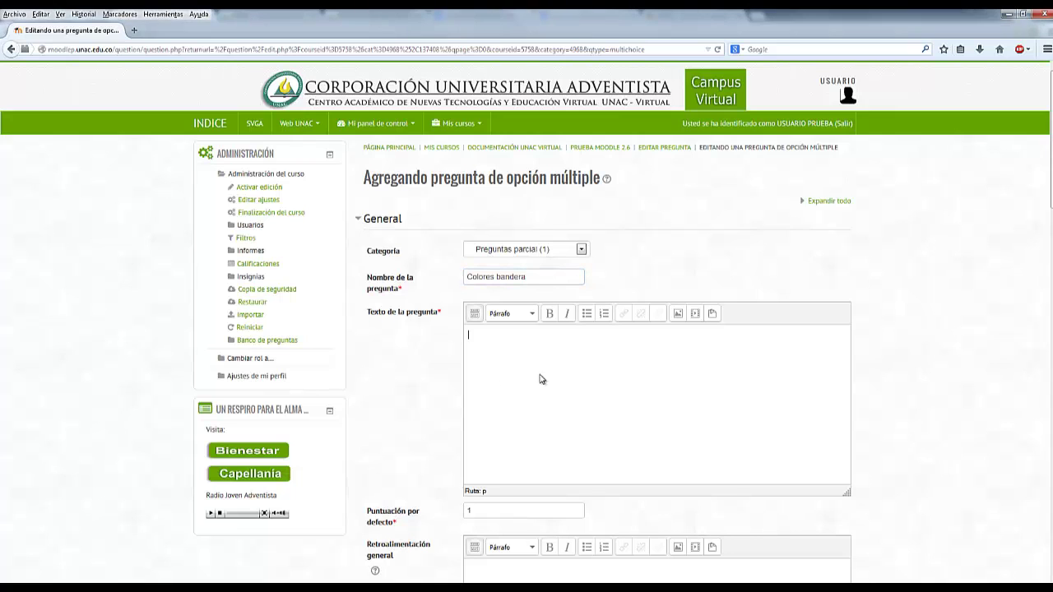
pyautogui.write('¿Cuales son los colores de la bandera de la madre patria?')
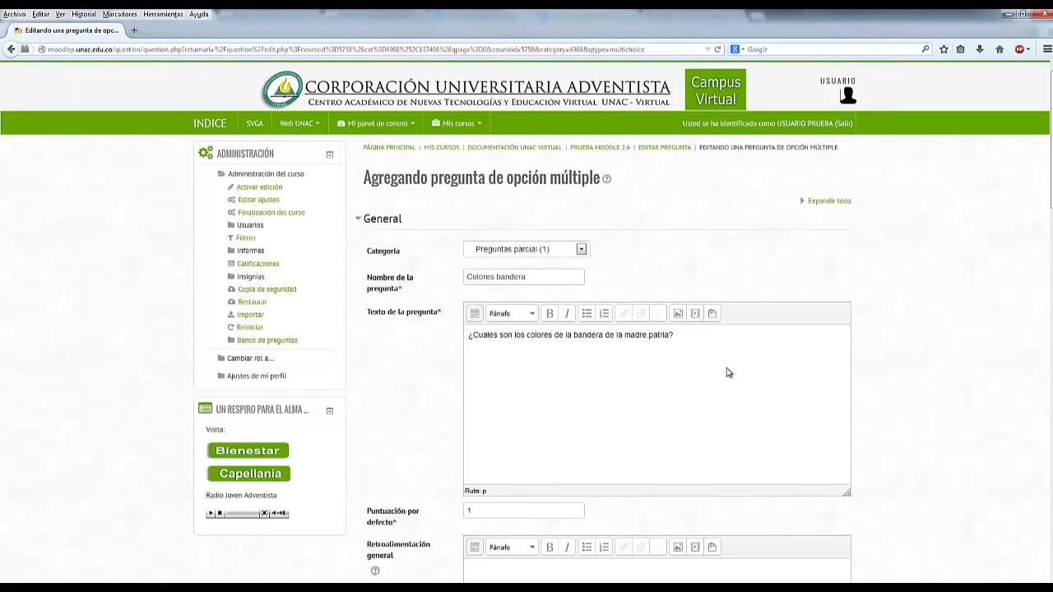
pyautogui.scroll(-1, 942, 341)
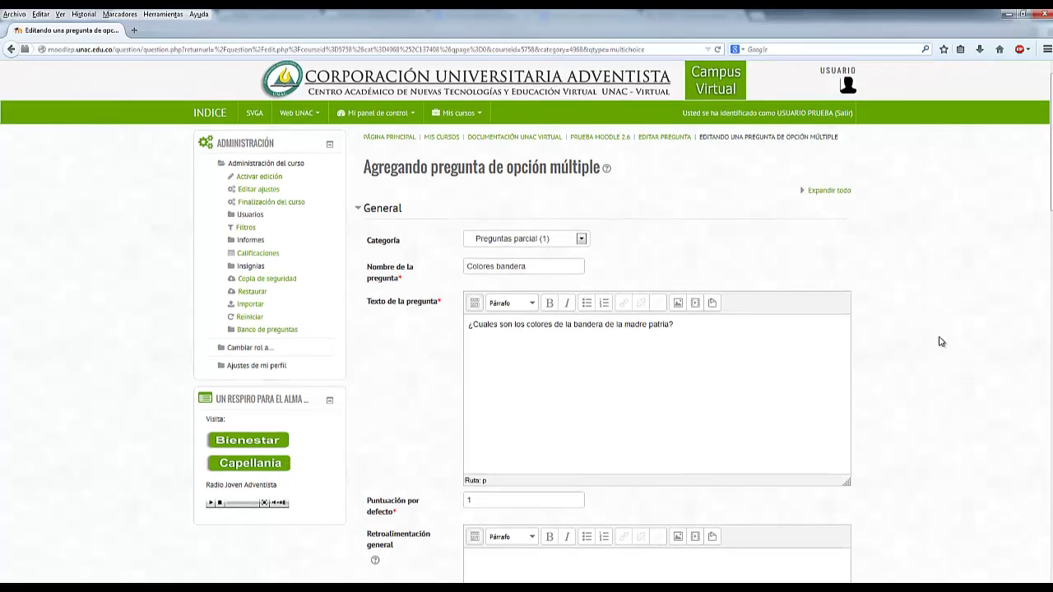
pyautogui.scroll(-5, 941, 341)
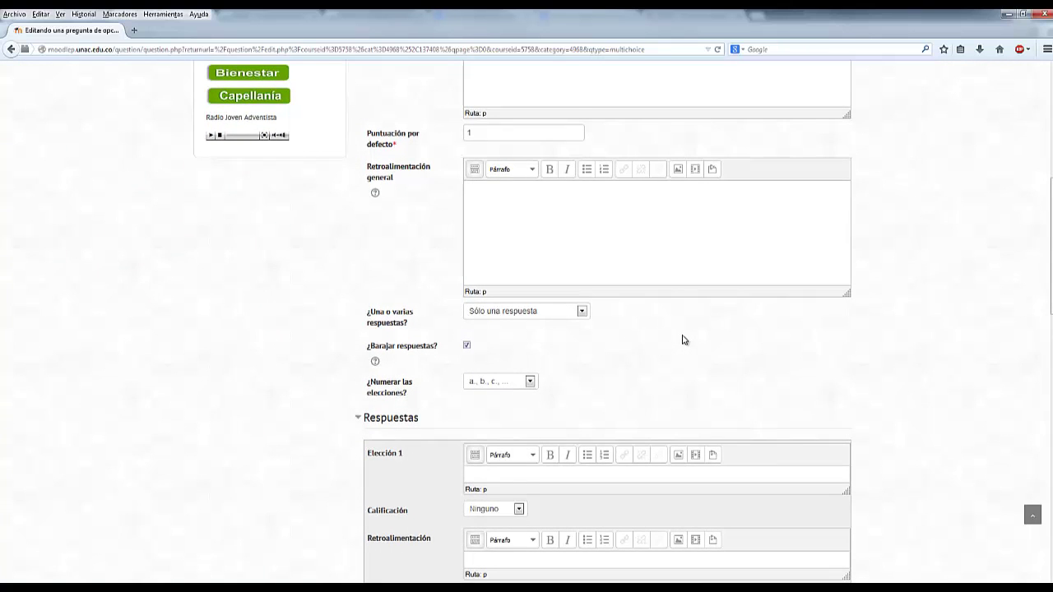
pyautogui.scroll(2, 682, 339)
# - Allow multiple correct answers for the Colores bandera question
pyautogui.click(500, 260)
pyautogui.scroll(-1, 498, 272)
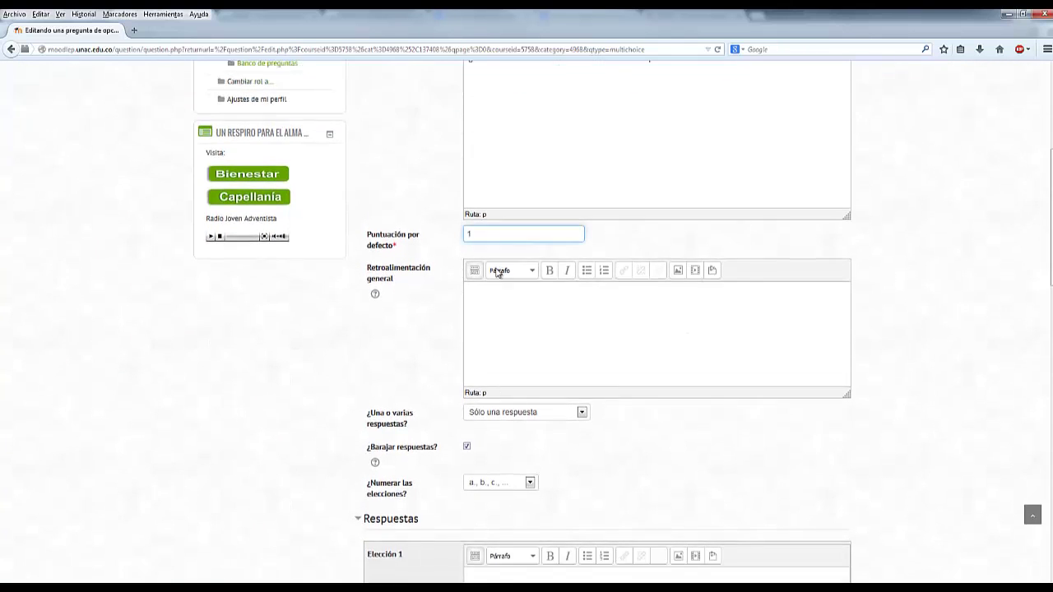
pyautogui.scroll(-2, 498, 273)
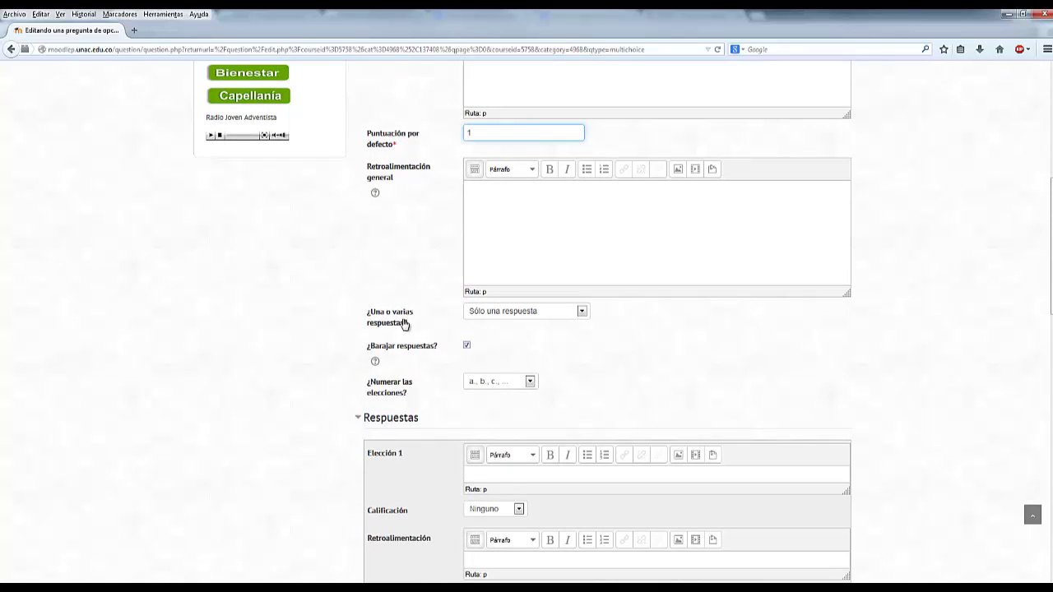
pyautogui.click(534, 313)
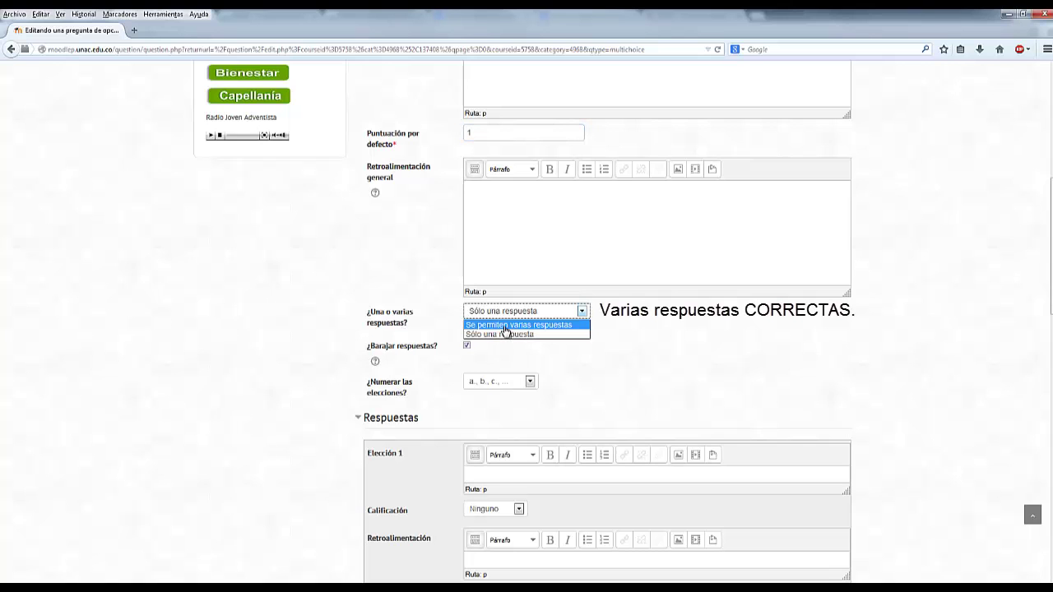
pyautogui.click(506, 326)
pyautogui.scroll(-3, 582, 352)
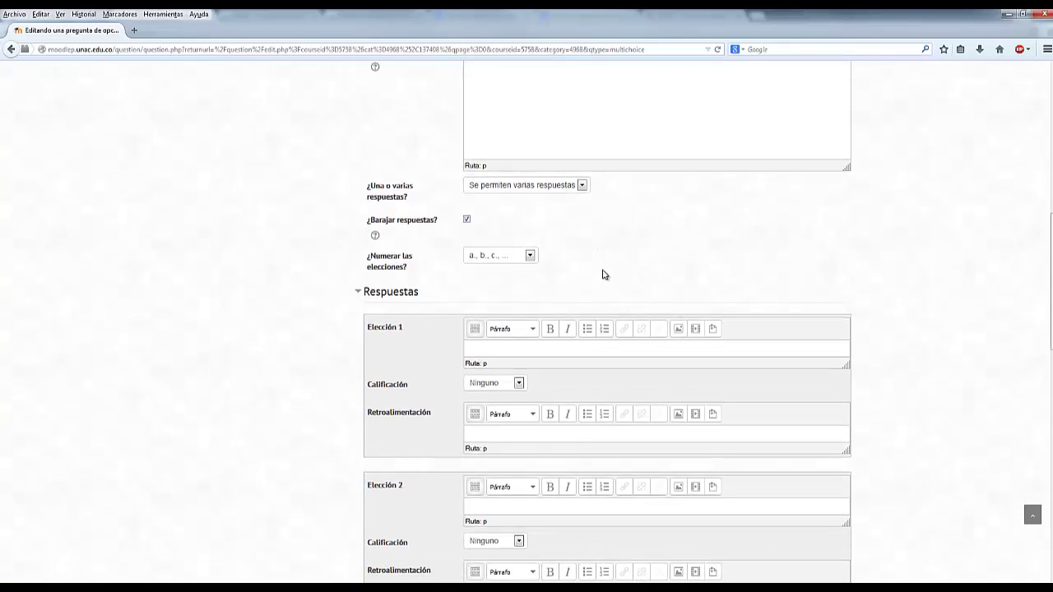
pyautogui.scroll(-2, 601, 272)
# - Grade the first choice Amarillo at 50% and move on to the second choice, Azul
pyautogui.click(542, 292)
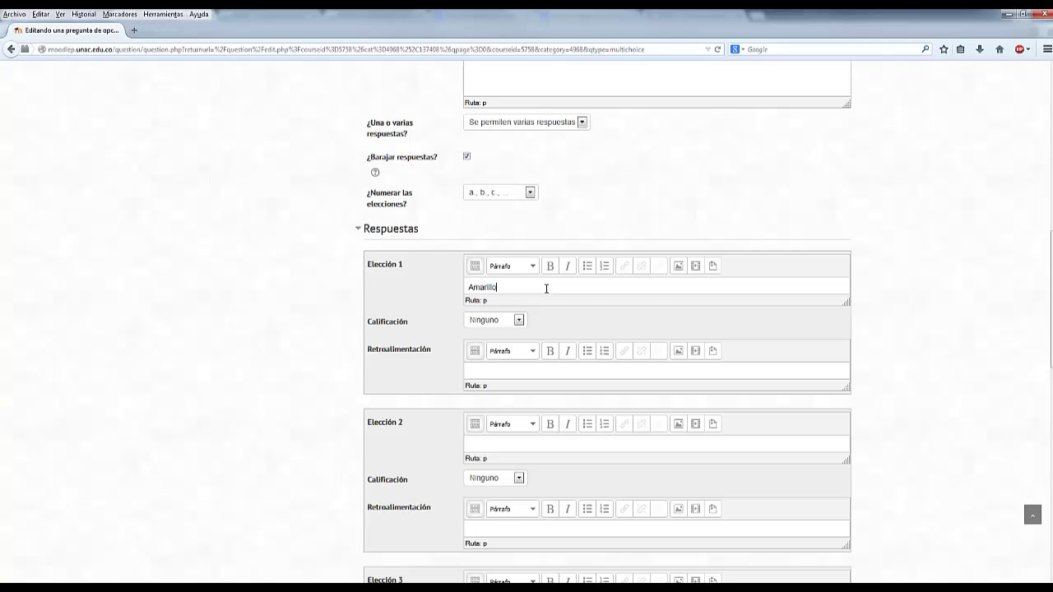
pyautogui.click(510, 320)
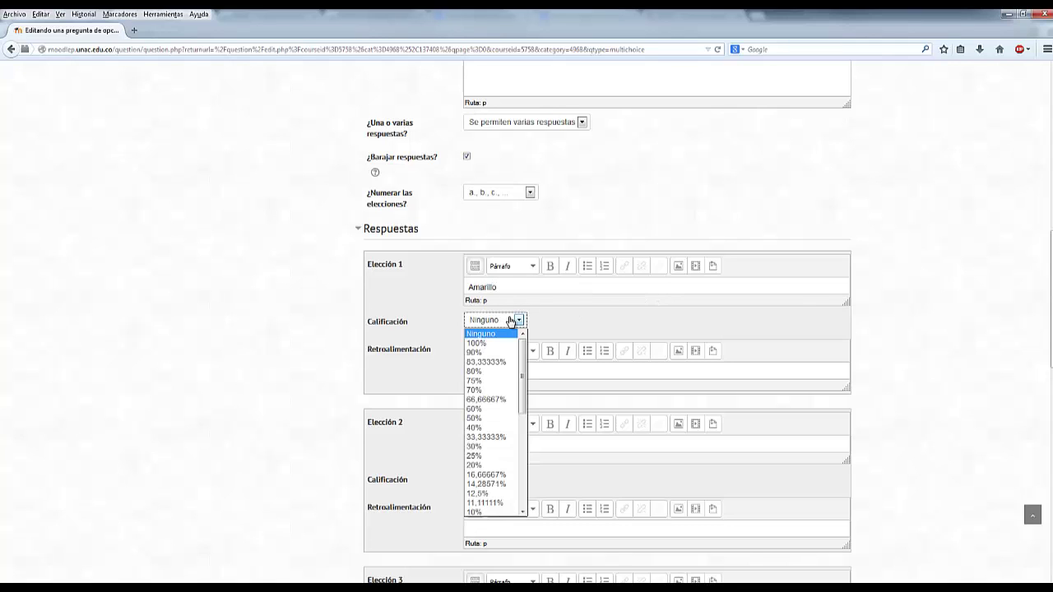
pyautogui.click(486, 417)
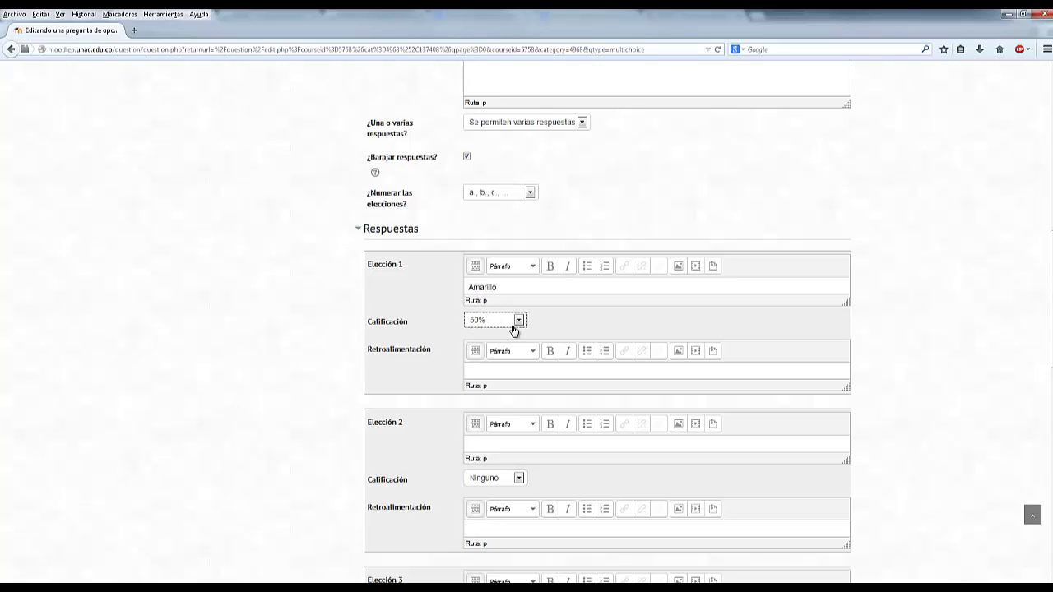
pyautogui.click(514, 327)
pyautogui.click(500, 438)
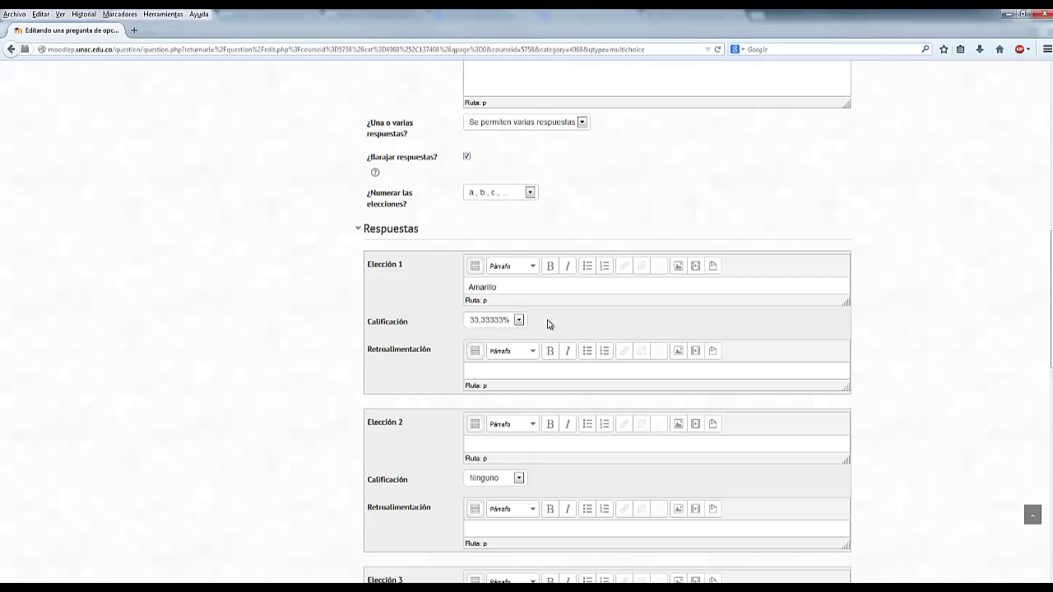
pyautogui.click(518, 320)
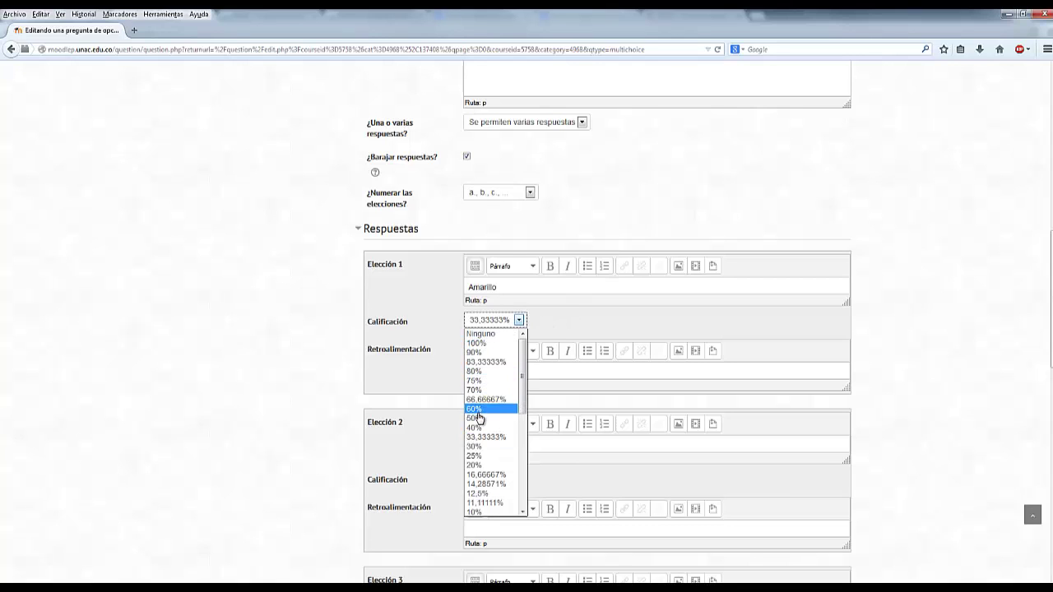
pyautogui.click(476, 418)
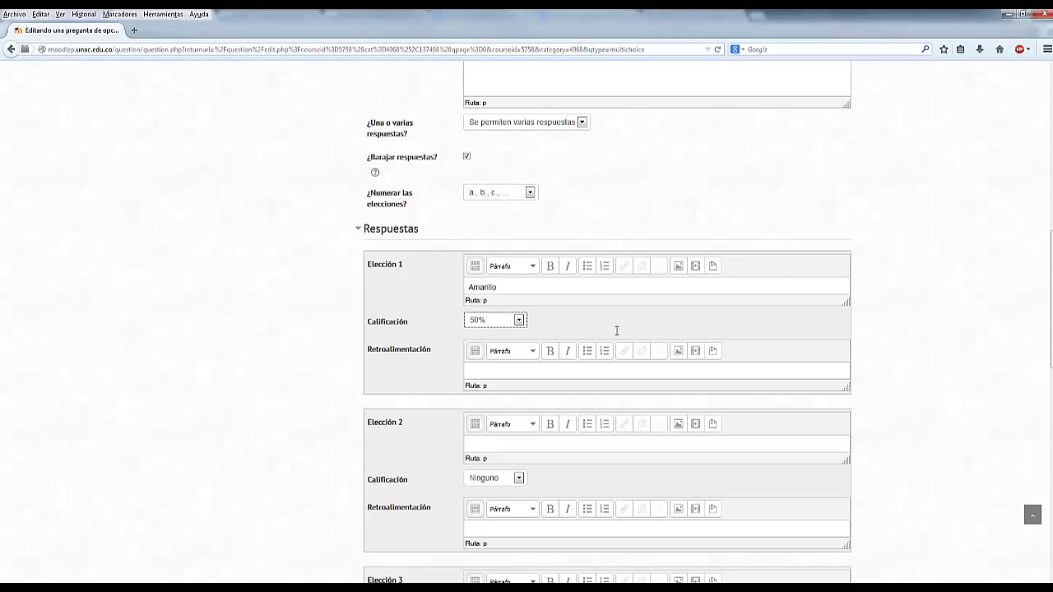
pyautogui.click(513, 444)
# - Set the Calificación of Elección 3, Rojo, to 50%
pyautogui.scroll(-3, 632, 463)
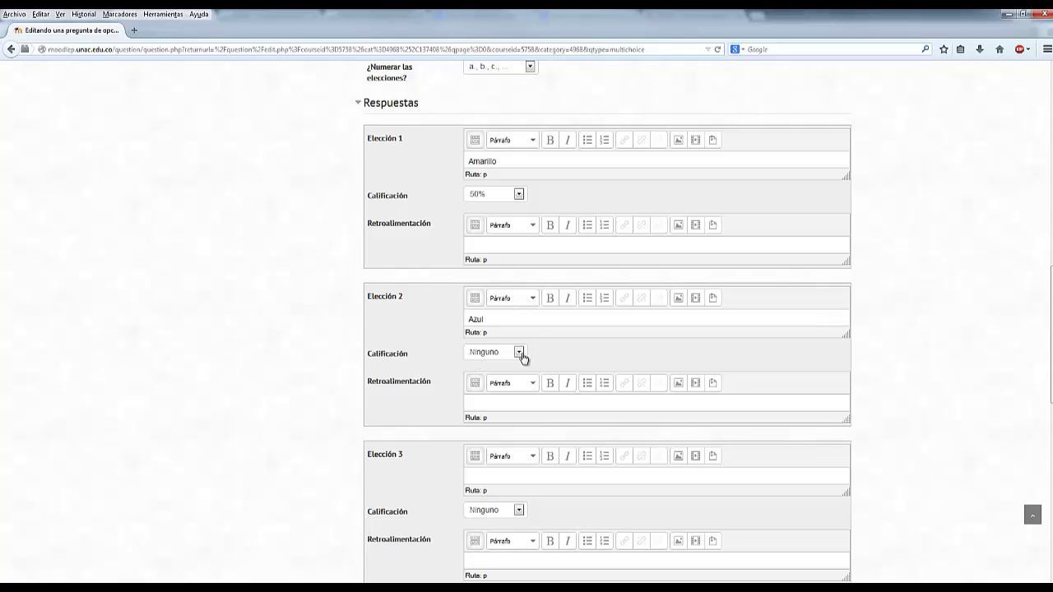
pyautogui.scroll(-3, 576, 362)
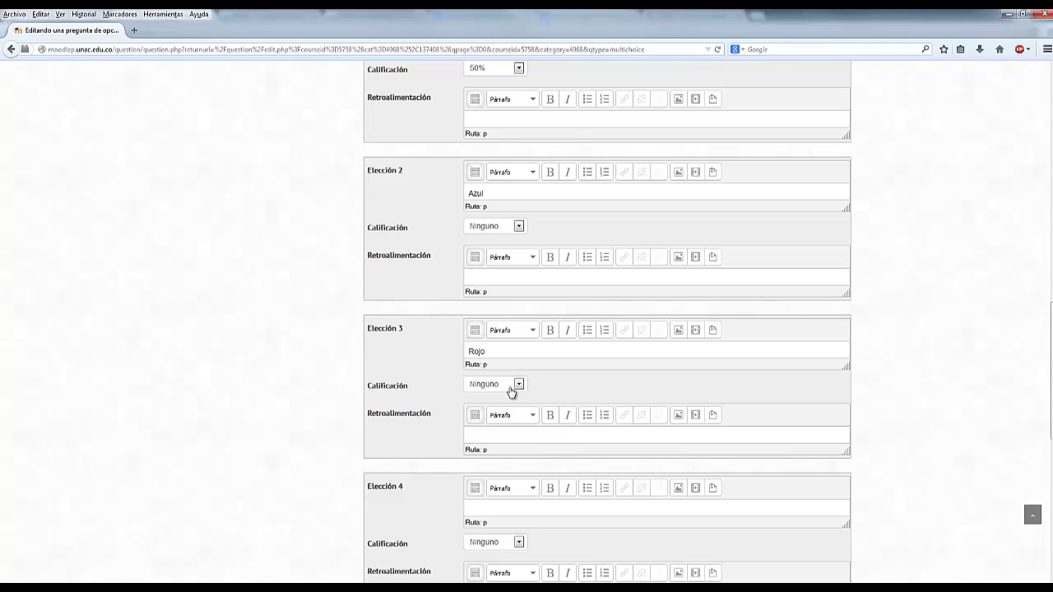
pyautogui.click(510, 387)
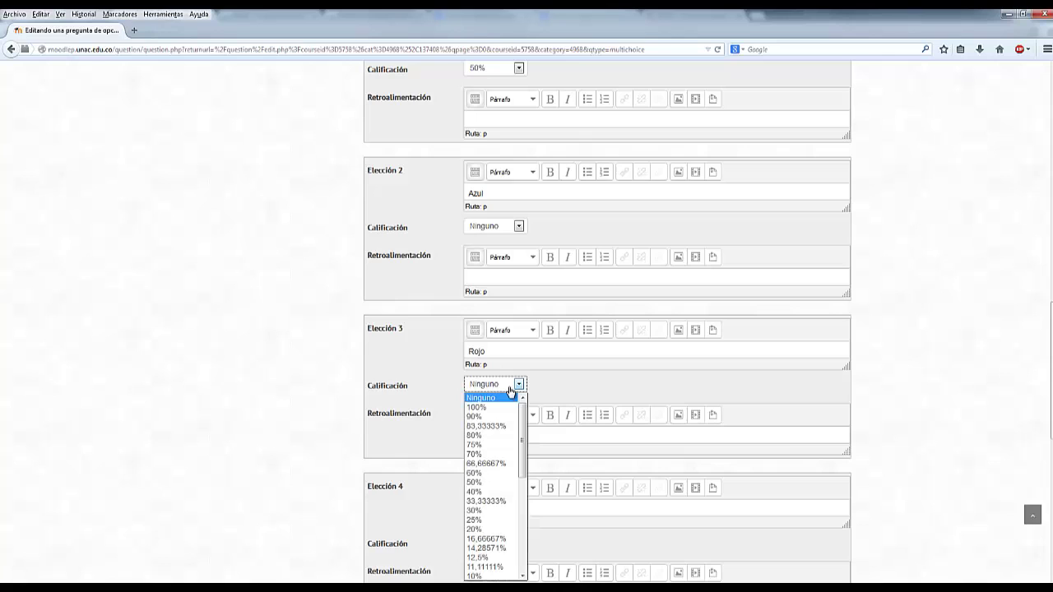
pyautogui.click(494, 491)
pyautogui.click(558, 388)
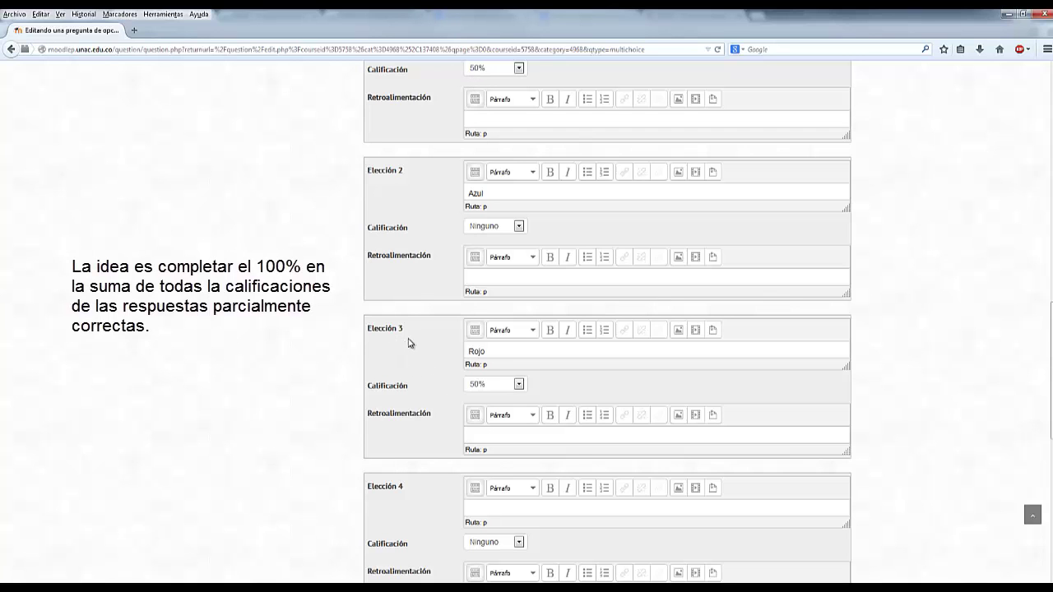
pyautogui.scroll(-10, 411, 342)
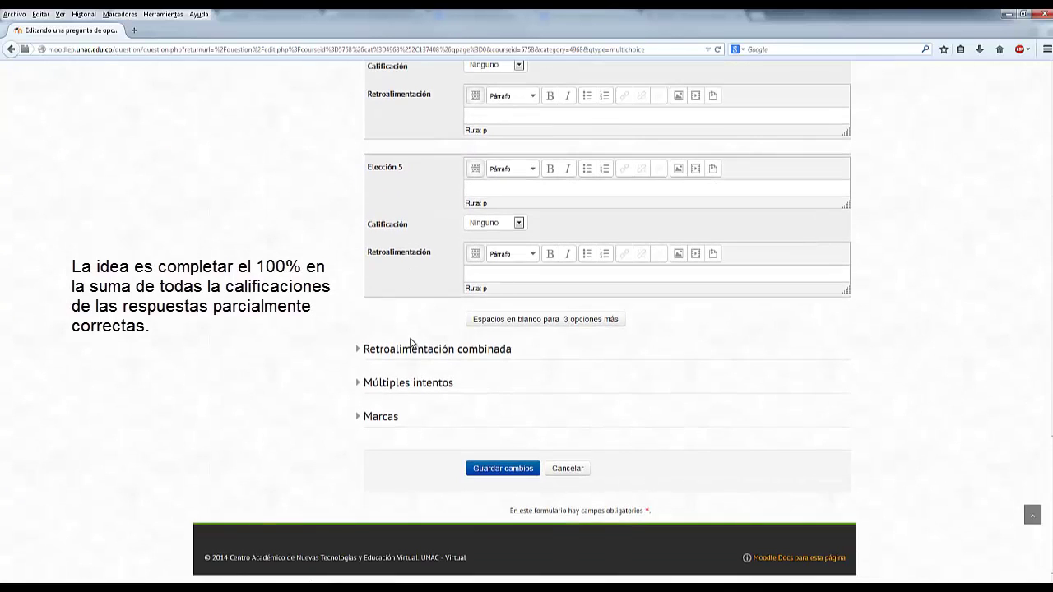
# - Save Colores bandera and open a new Verdadero/Falso question form
pyautogui.click(500, 474)
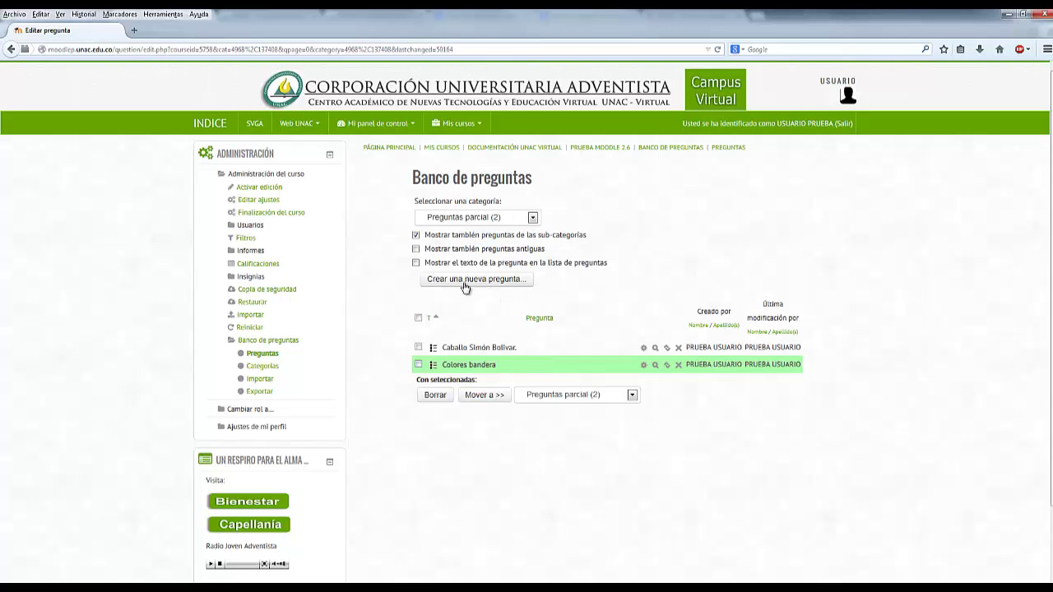
pyautogui.click(494, 284)
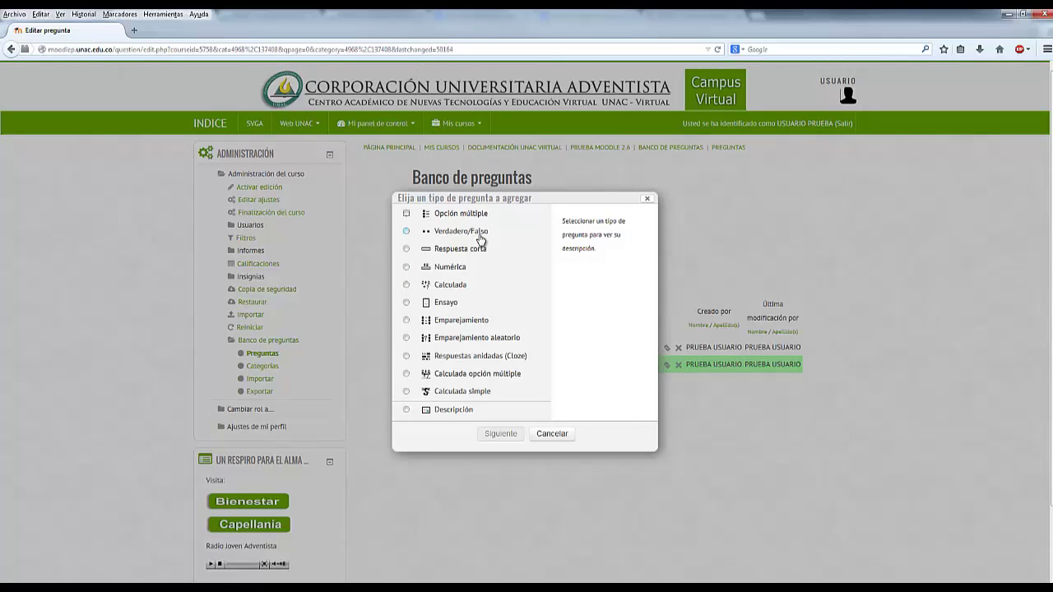
pyautogui.click(482, 239)
pyautogui.click(515, 433)
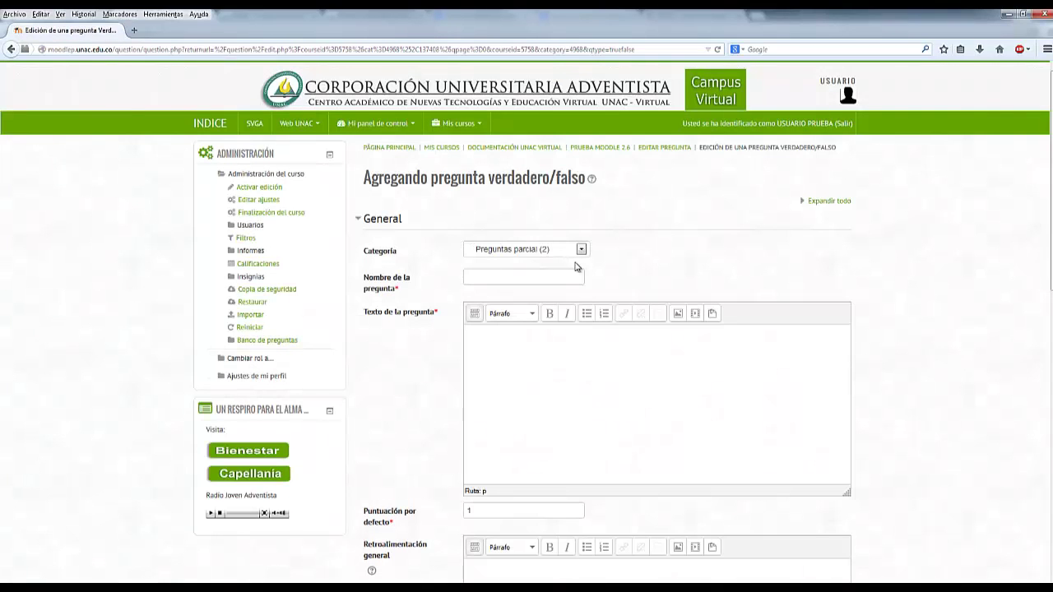
# - Name the question 'Suegro de Moisés' and enter the text '¿Jetro fue el suegro de Moisés?'
pyautogui.click(469, 280)
pyautogui.write('Suegro de Moisés')
pyautogui.hotkey('alt', 'Tab')
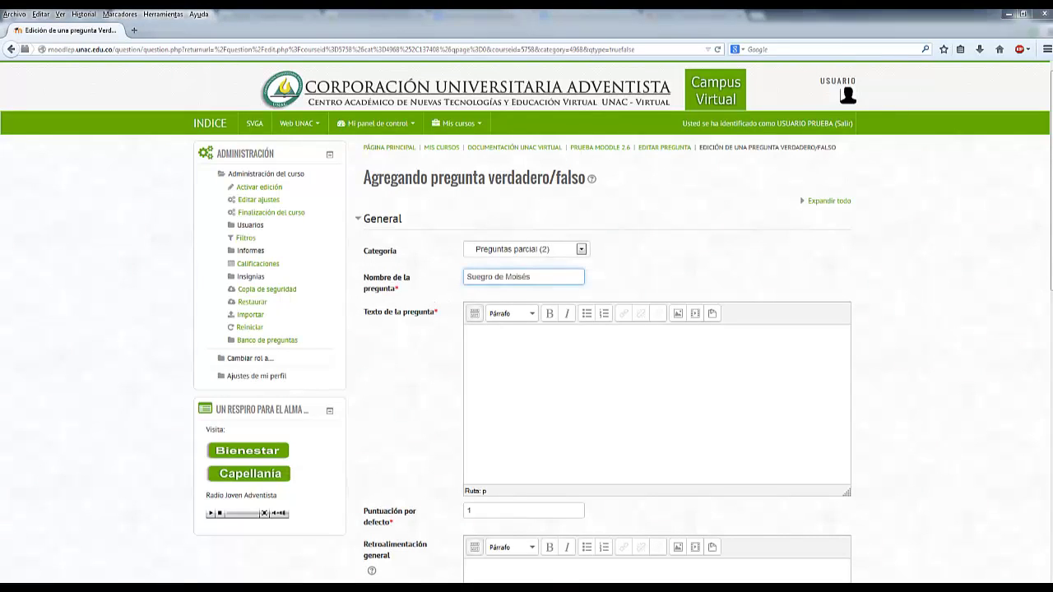
pyautogui.click(528, 362)
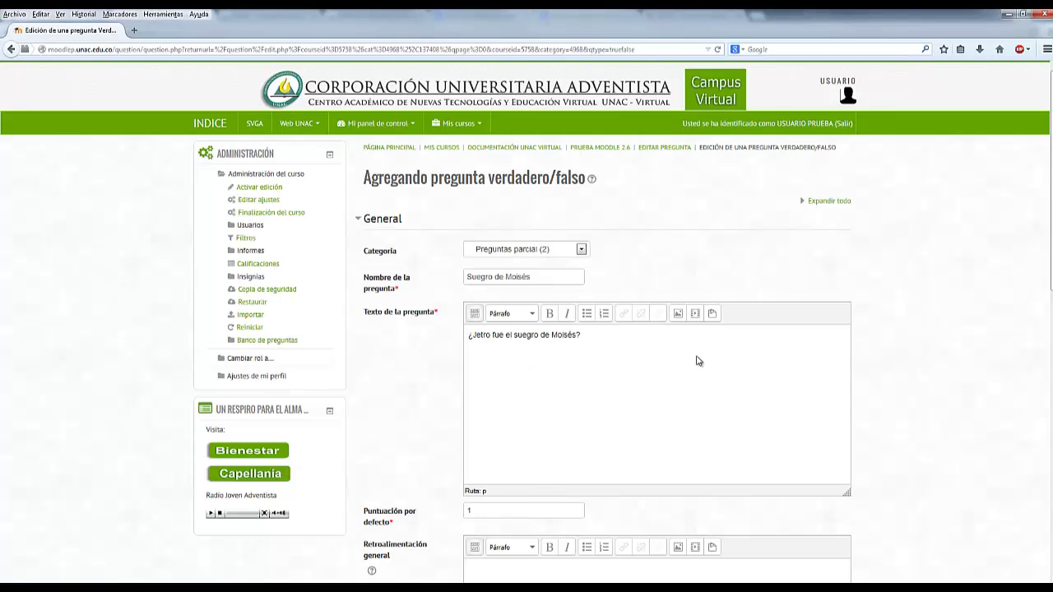
pyautogui.scroll(-2, 698, 361)
# - Set the Respuesta correcta to Verdadero
pyautogui.click(531, 447)
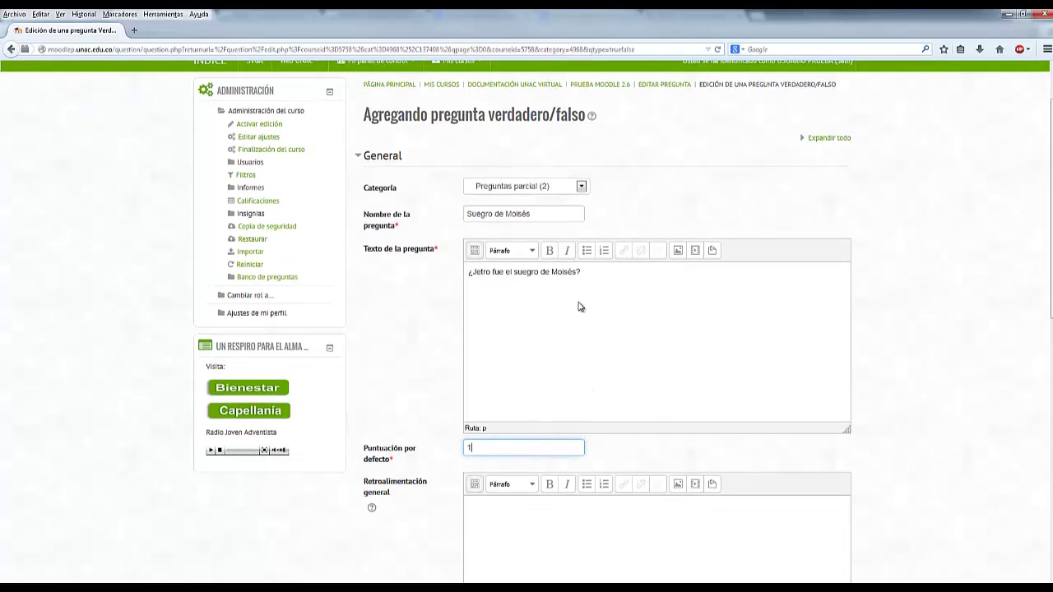
pyautogui.scroll(-5, 597, 275)
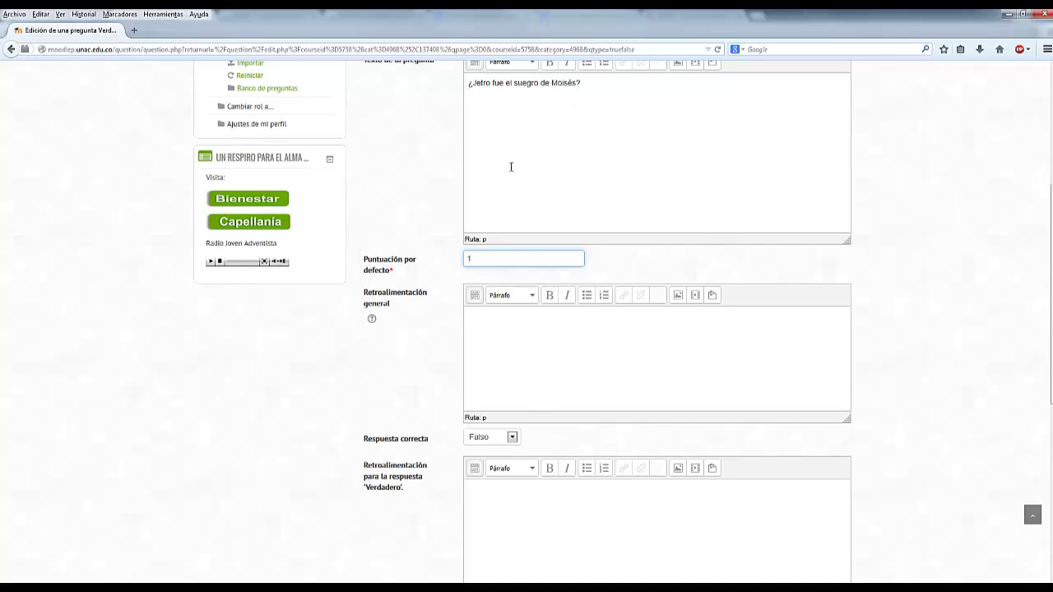
pyautogui.click(513, 438)
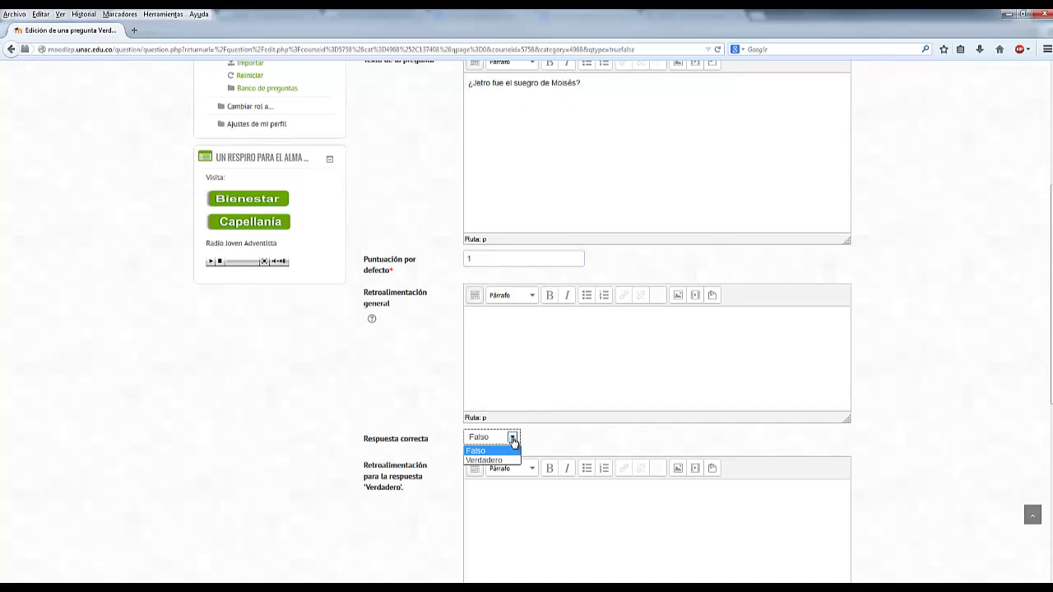
pyautogui.click(485, 462)
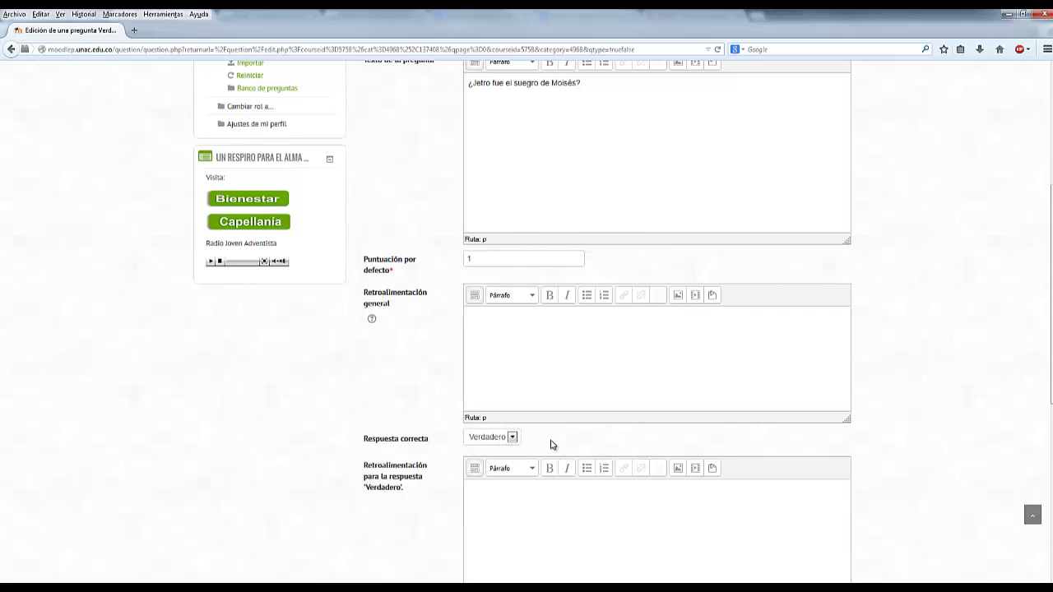
pyautogui.scroll(-3, 342, 423)
pyautogui.scroll(-3, 342, 423)
pyautogui.click(557, 264)
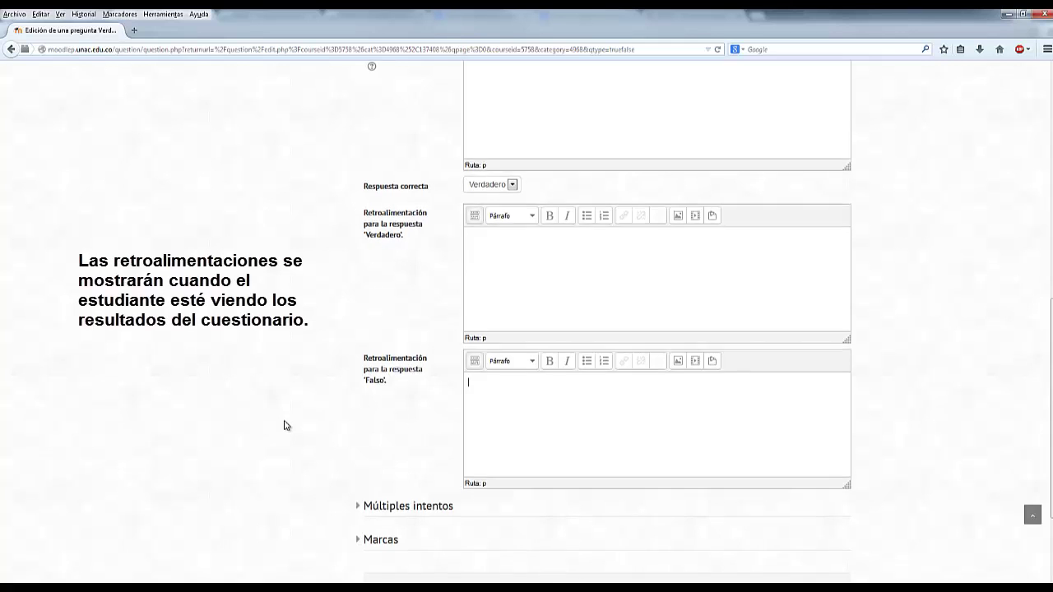
pyautogui.scroll(-3, 284, 427)
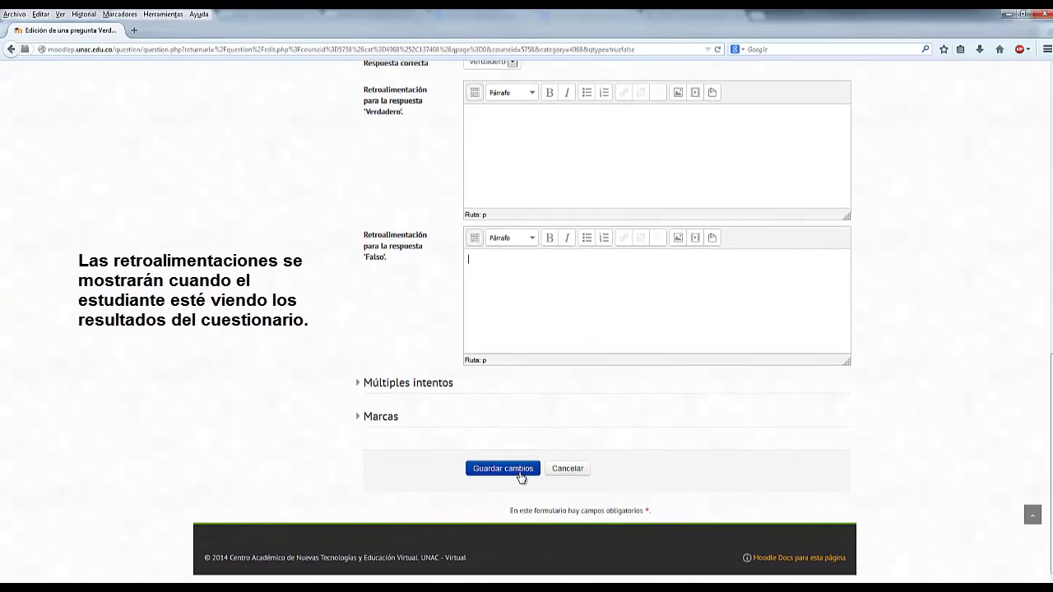
# - Save Suegro de Moisés, then pick Emparejamiento in the question-type chooser
pyautogui.click(520, 473)
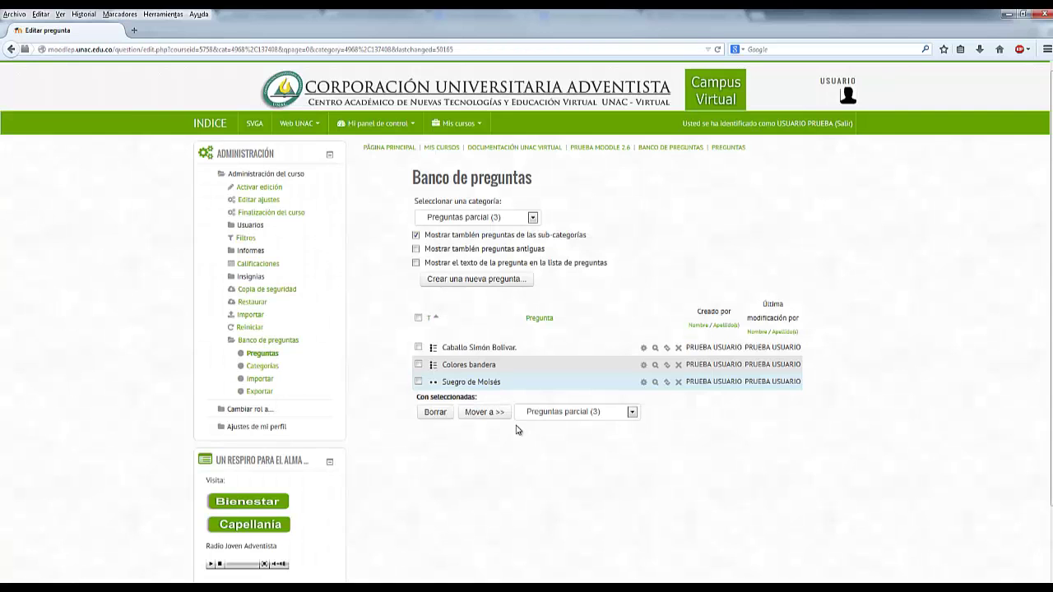
pyautogui.click(503, 281)
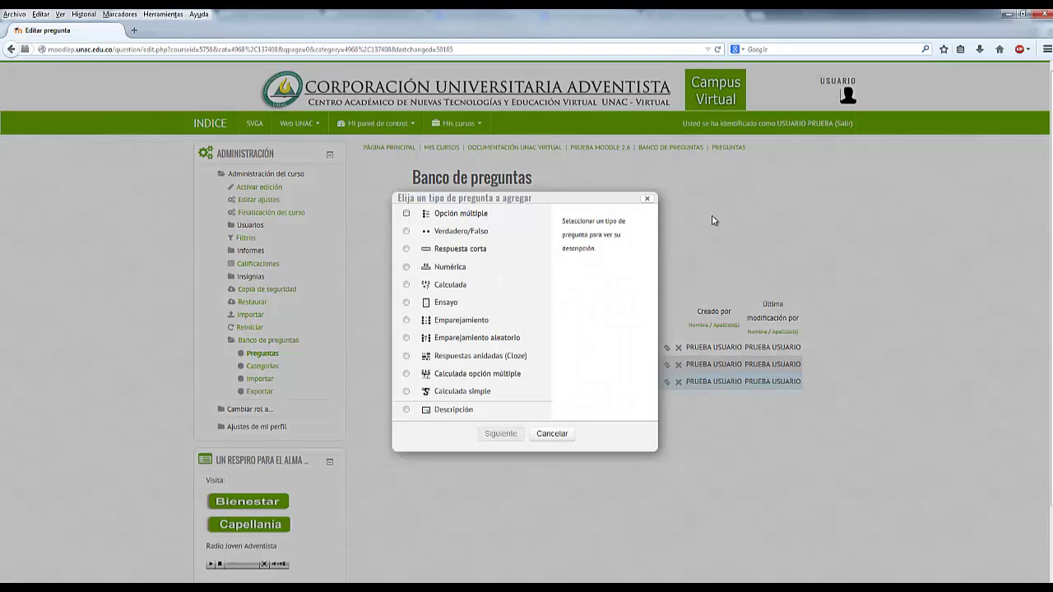
pyautogui.click(648, 199)
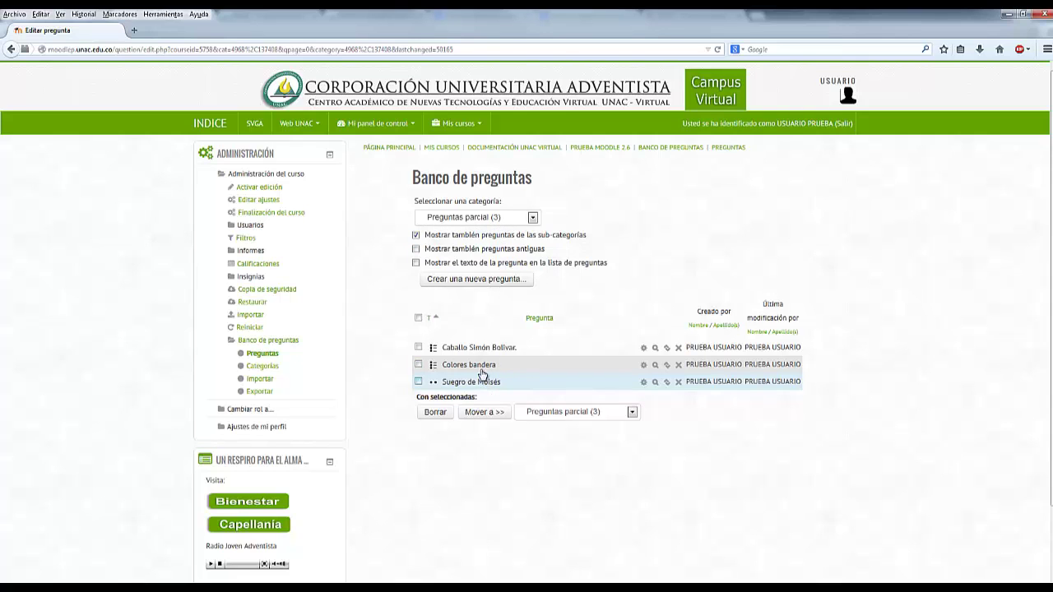
pyautogui.click(481, 279)
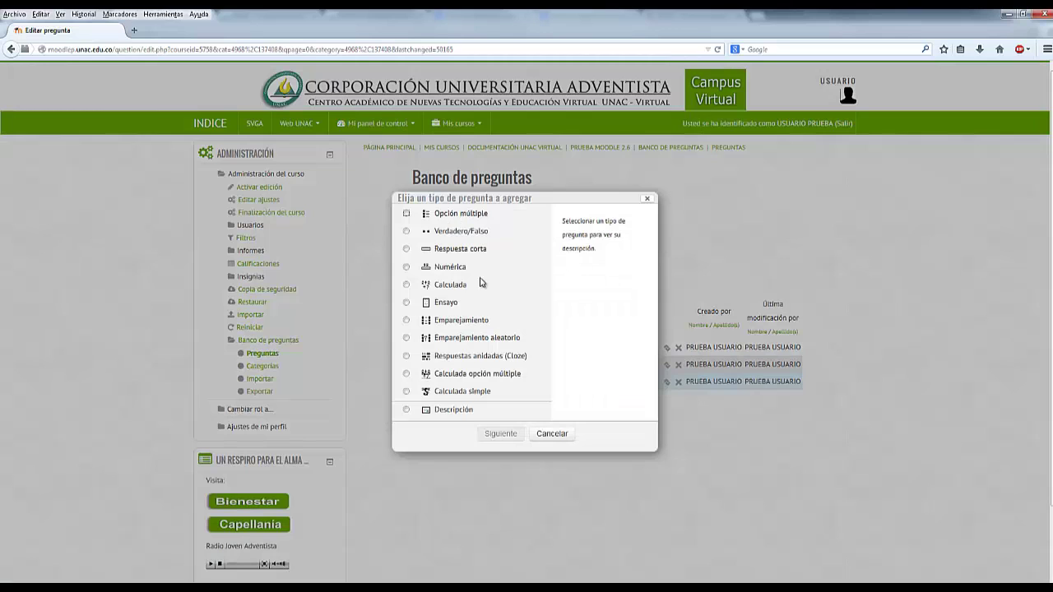
pyautogui.click(477, 325)
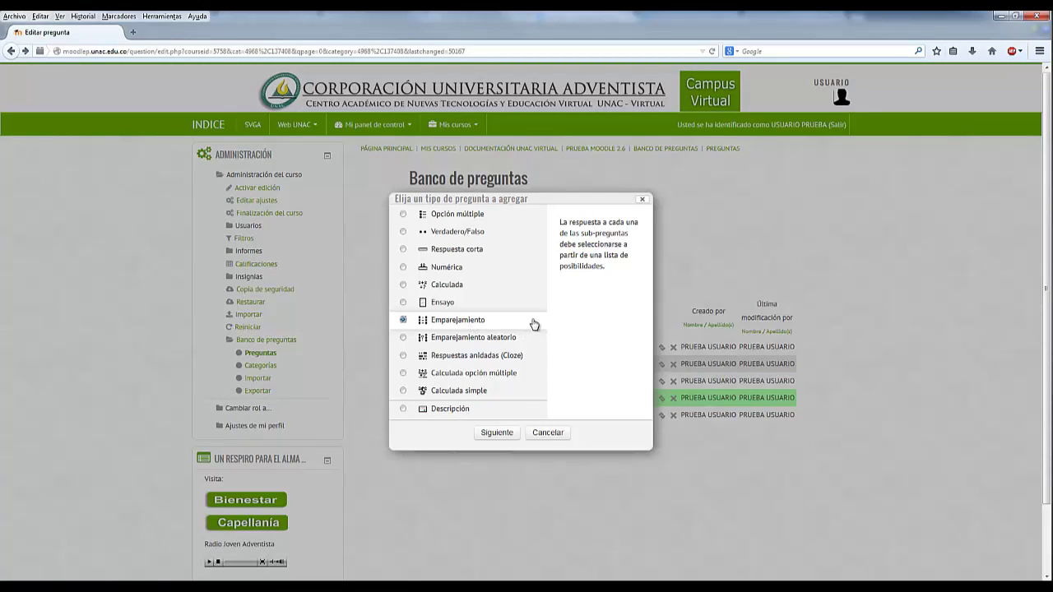
# - Cancel the form, preview the Emparejamiento matching question, then close the preview
pyautogui.click(548, 433)
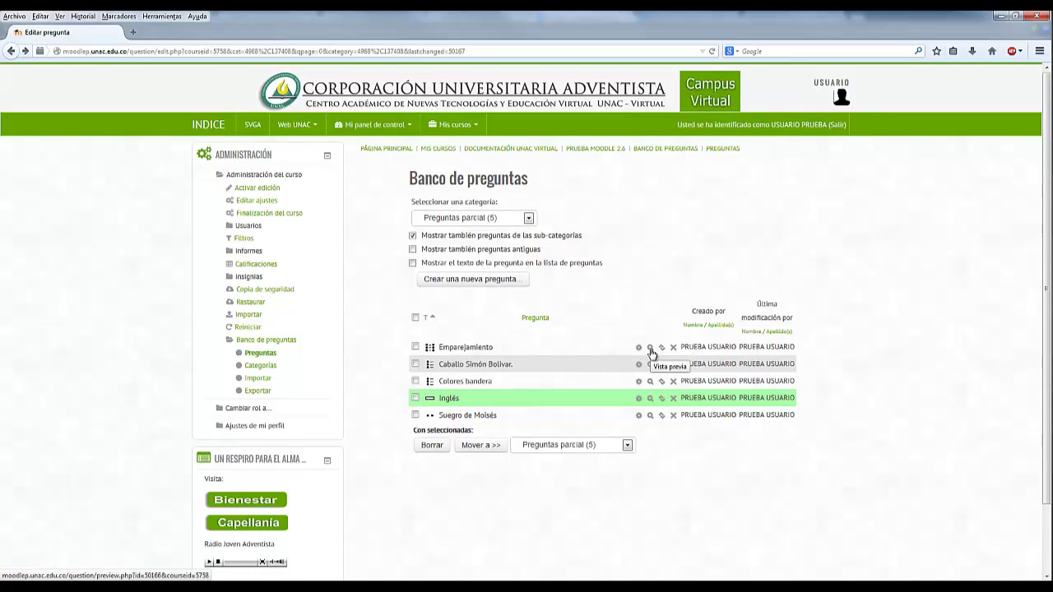
pyautogui.click(650, 348)
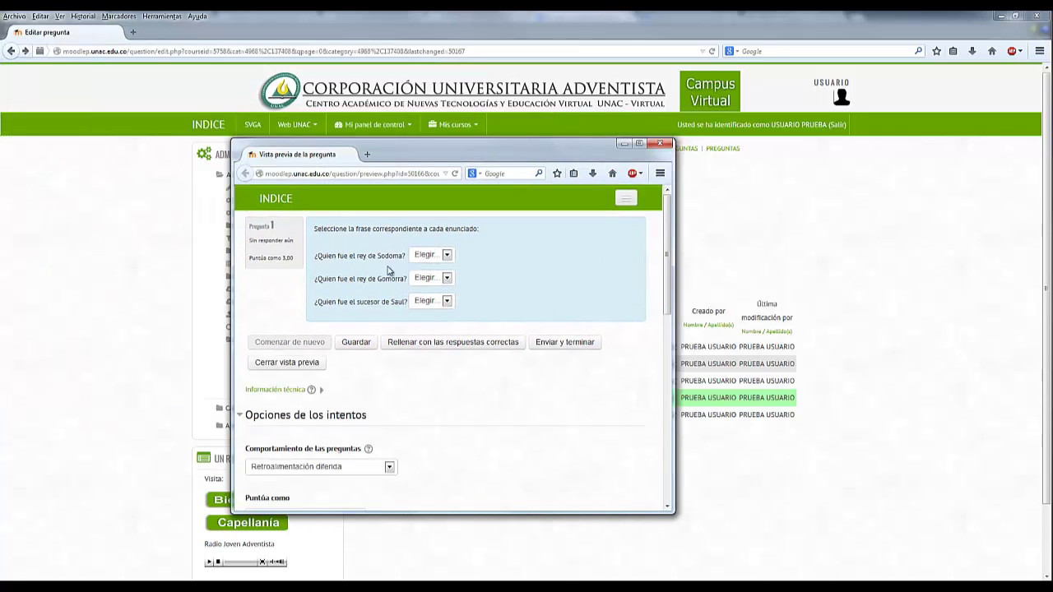
pyautogui.click(447, 255)
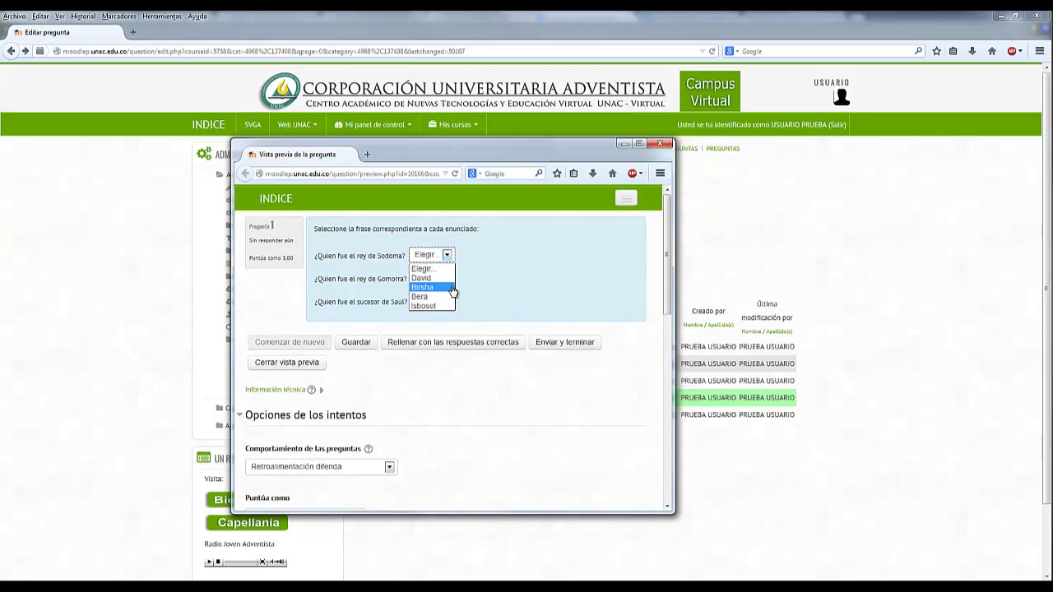
pyautogui.click(556, 255)
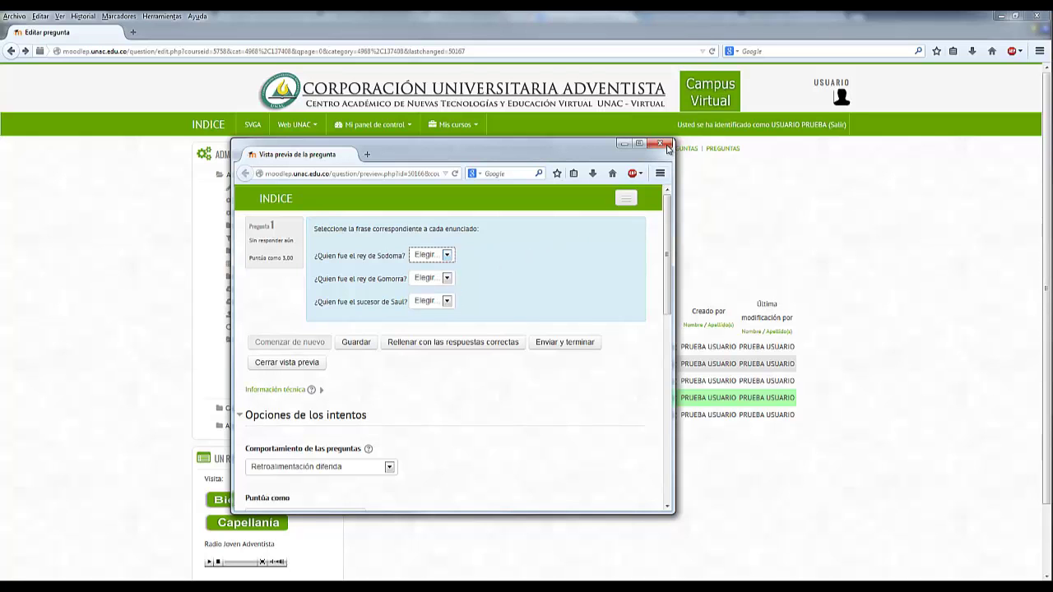
pyautogui.click(660, 144)
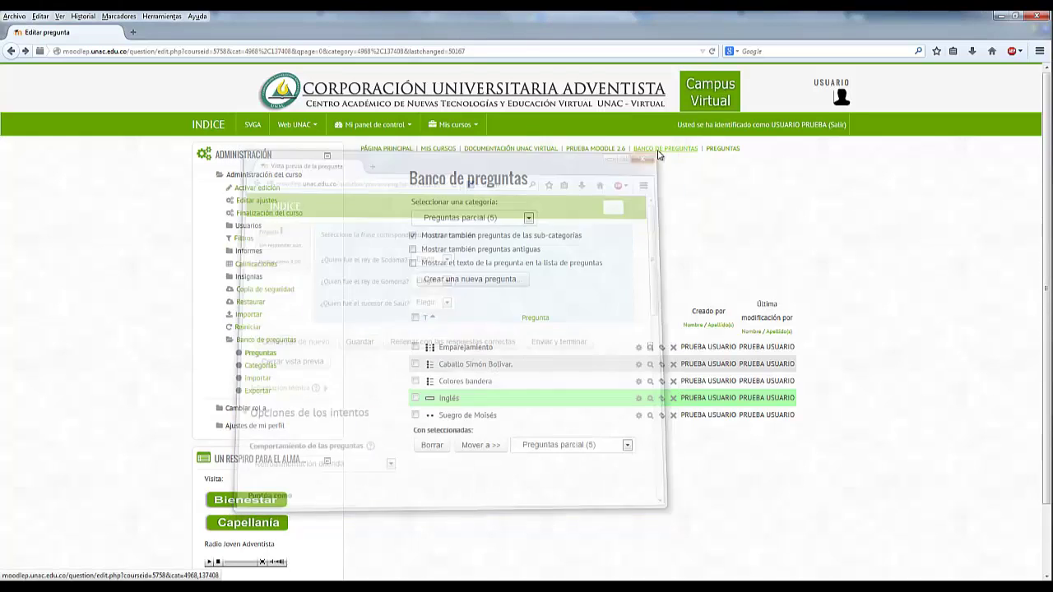
# - Open a new Emparejamiento-type question form and enter the name 'Emparejamiento'
pyautogui.click(482, 279)
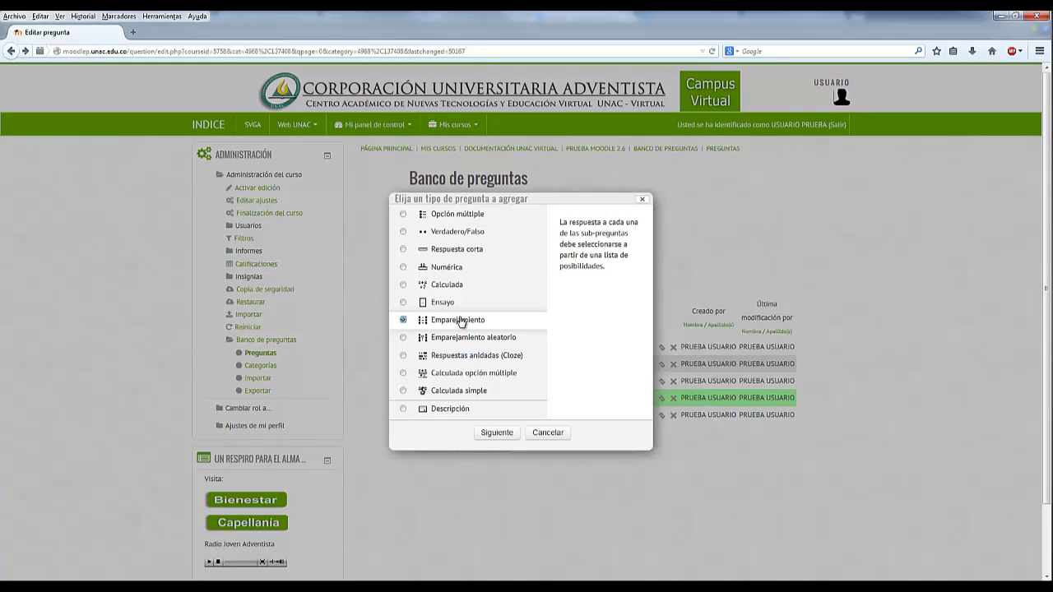
pyautogui.click(507, 436)
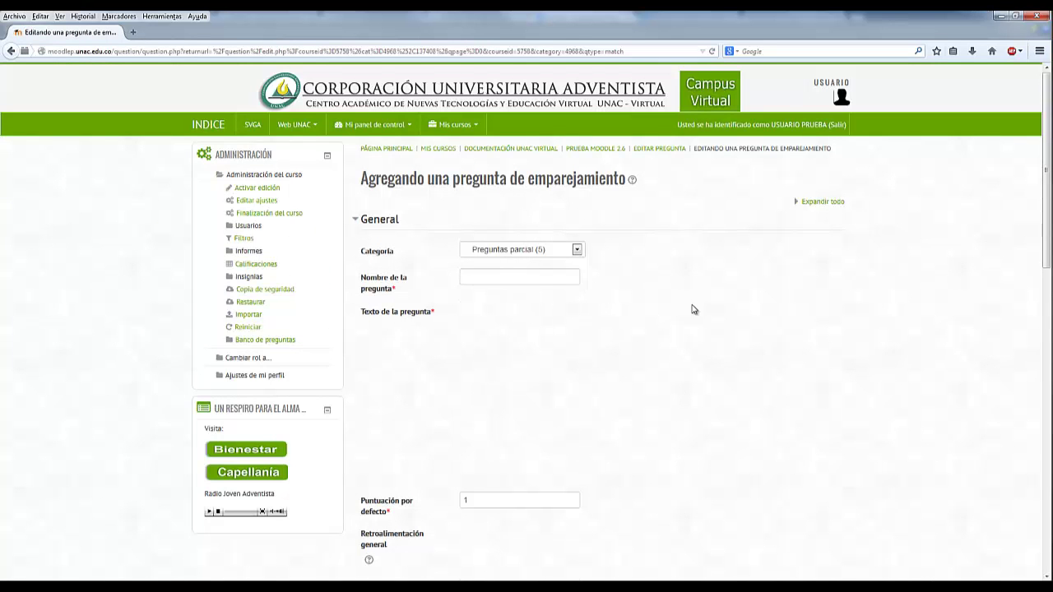
pyautogui.click(502, 278)
pyautogui.write('Emparejamiento')
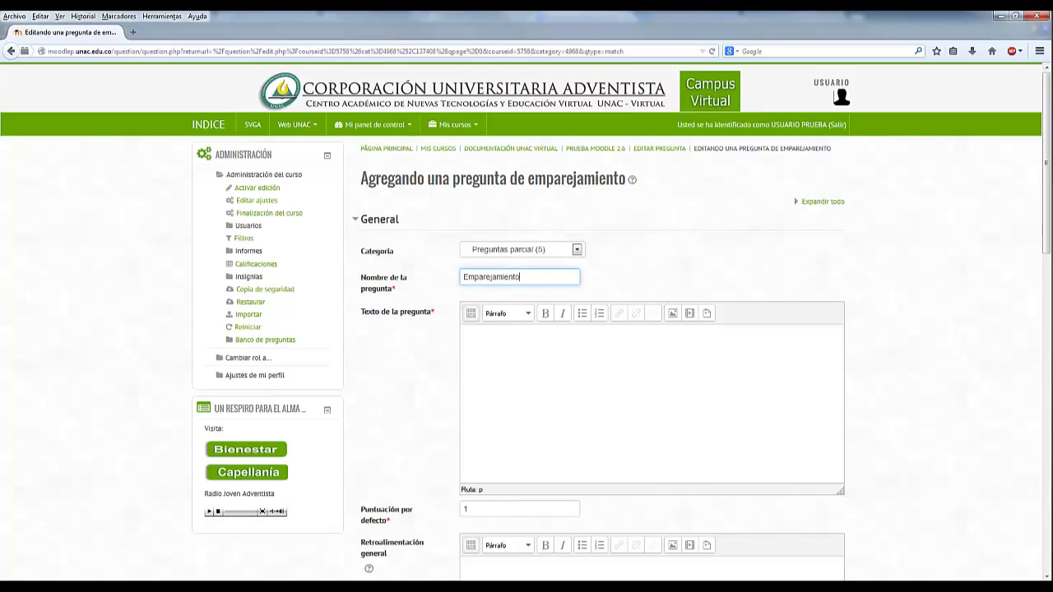
pyautogui.hotkey('alt', 'Tab')
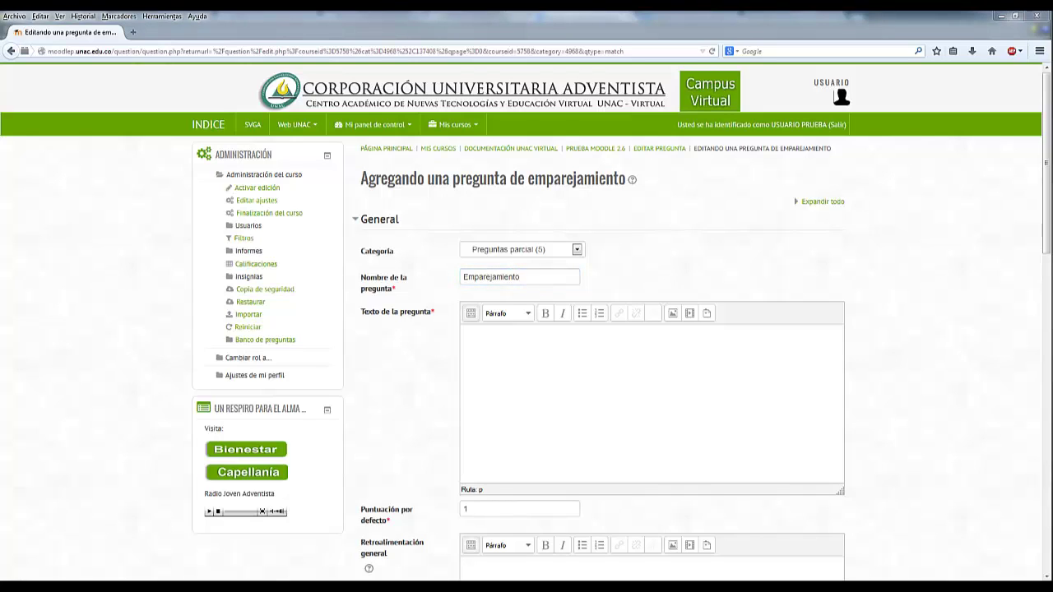
# - Paste 'Seleccione la frase correspondiente a cada enunciado:' as the text and set default mark 3
pyautogui.click(584, 393)
pyautogui.write('Seleccione la frase correspondiente a cada enunciado:')
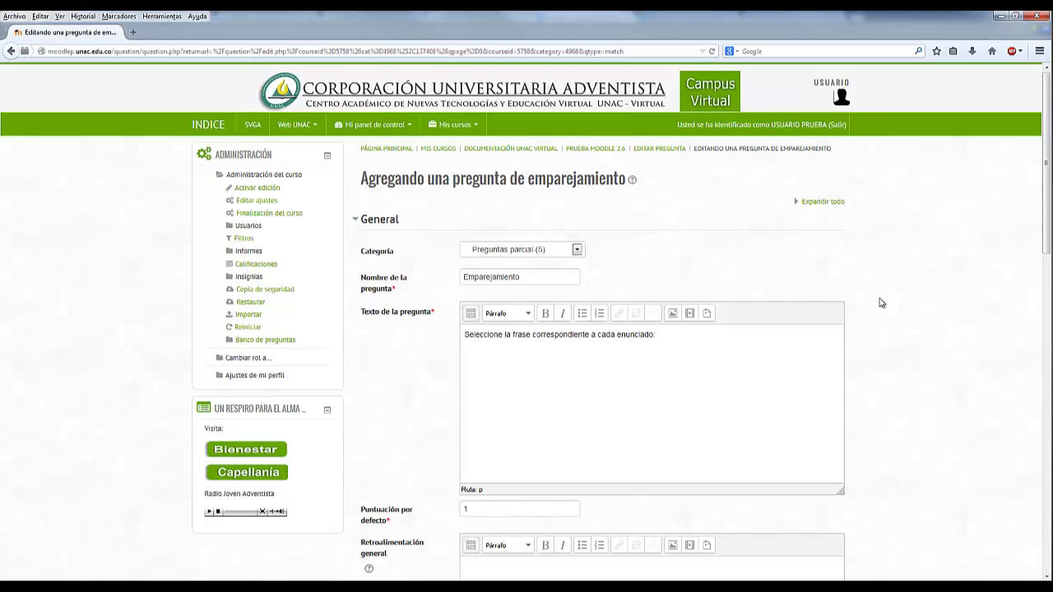
pyautogui.scroll(-5, 880, 302)
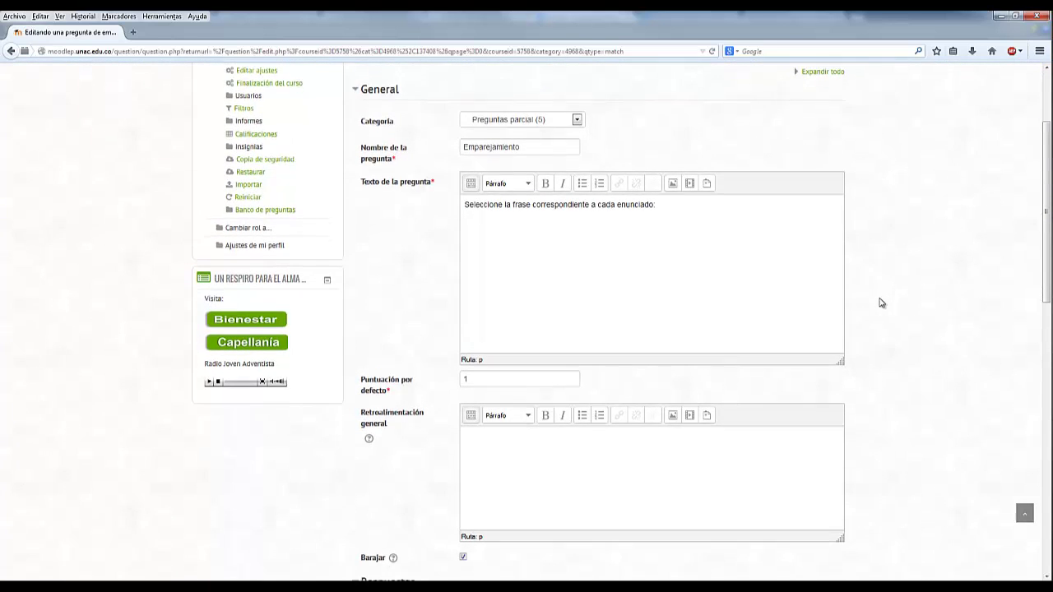
pyautogui.click(519, 325)
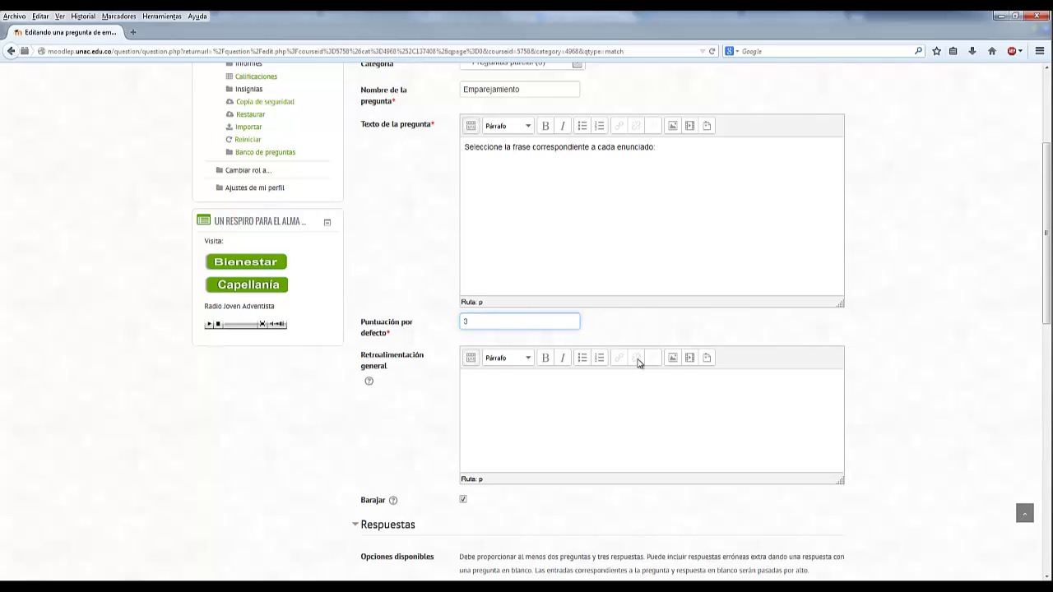
pyautogui.scroll(-3, 637, 364)
# - Paste the king of Gomorra subquestion into Pregunta 1 with answer Birsha
pyautogui.click(476, 389)
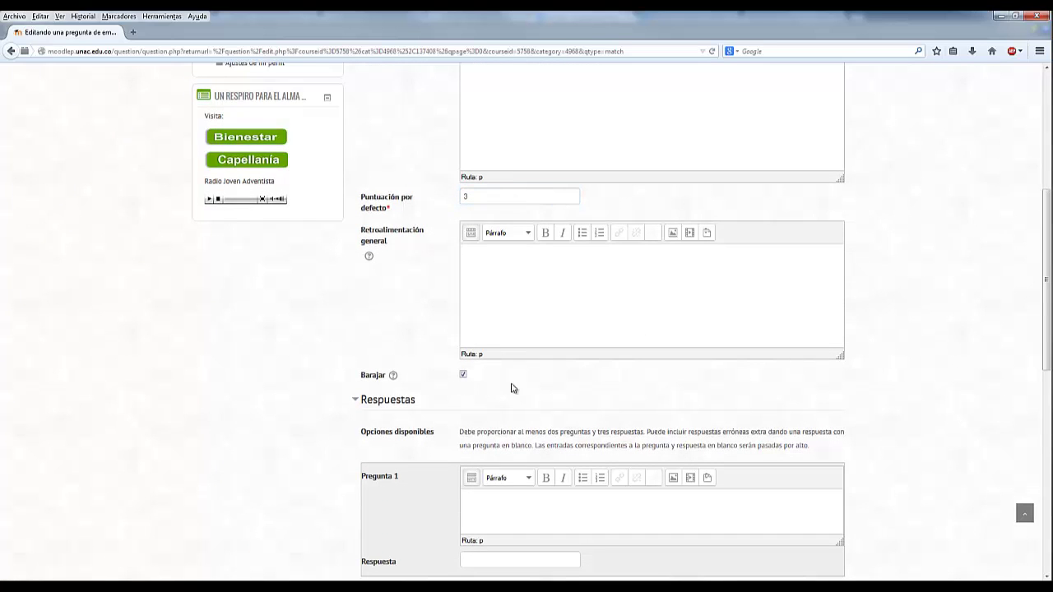
pyautogui.scroll(-2, 510, 388)
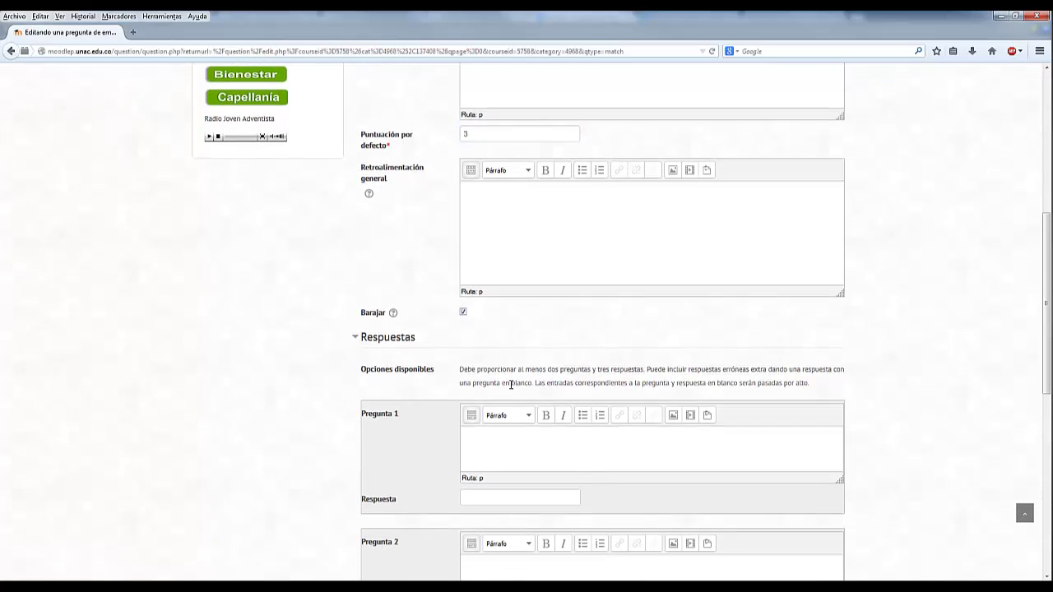
pyautogui.scroll(-4, 532, 338)
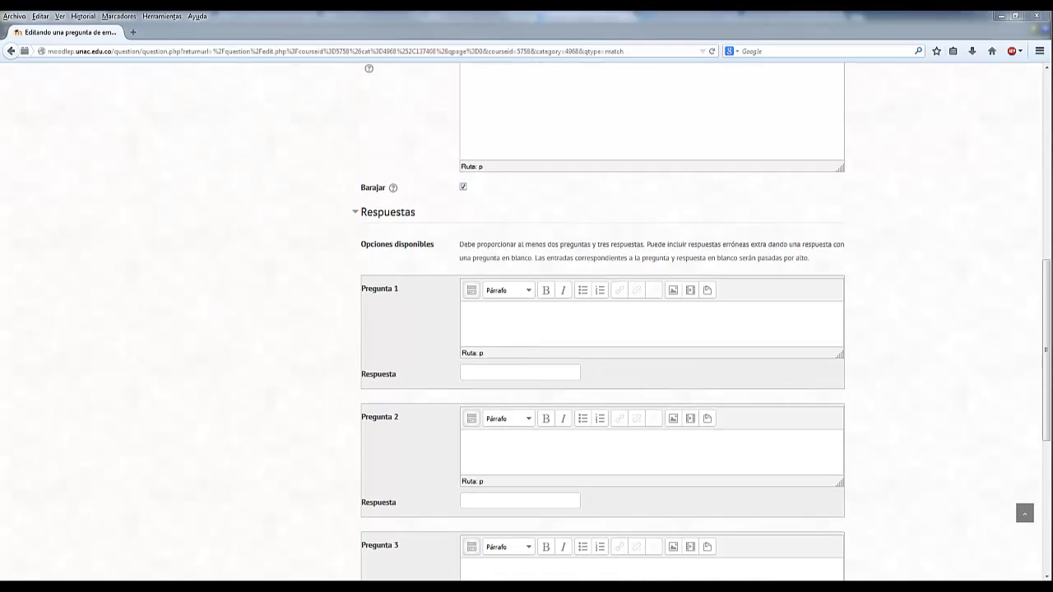
pyautogui.click(502, 310)
pyautogui.write('¿Quien fue el rey de Gomorra?')
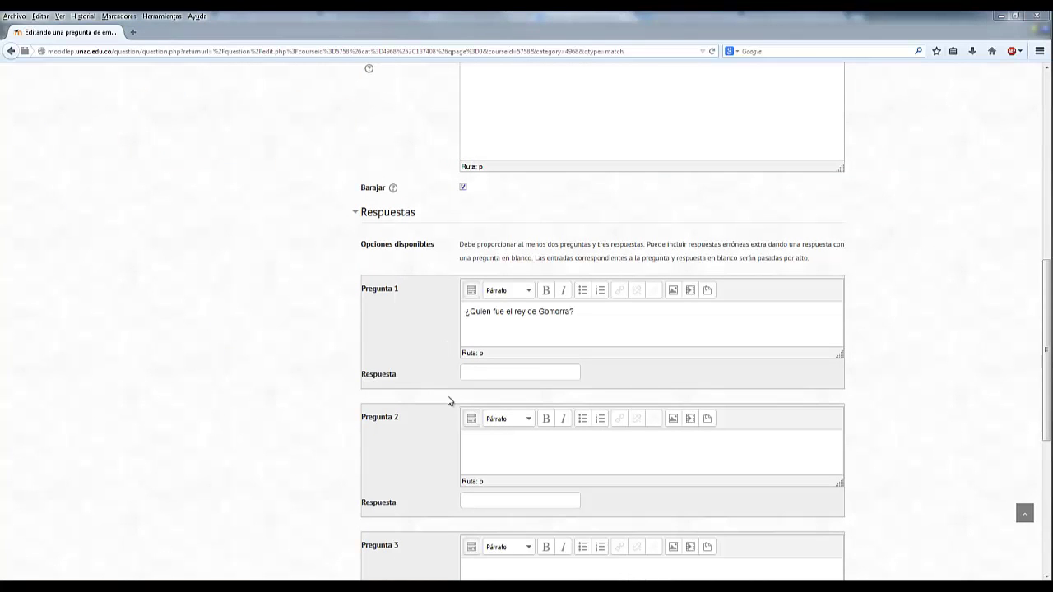
pyautogui.click(468, 376)
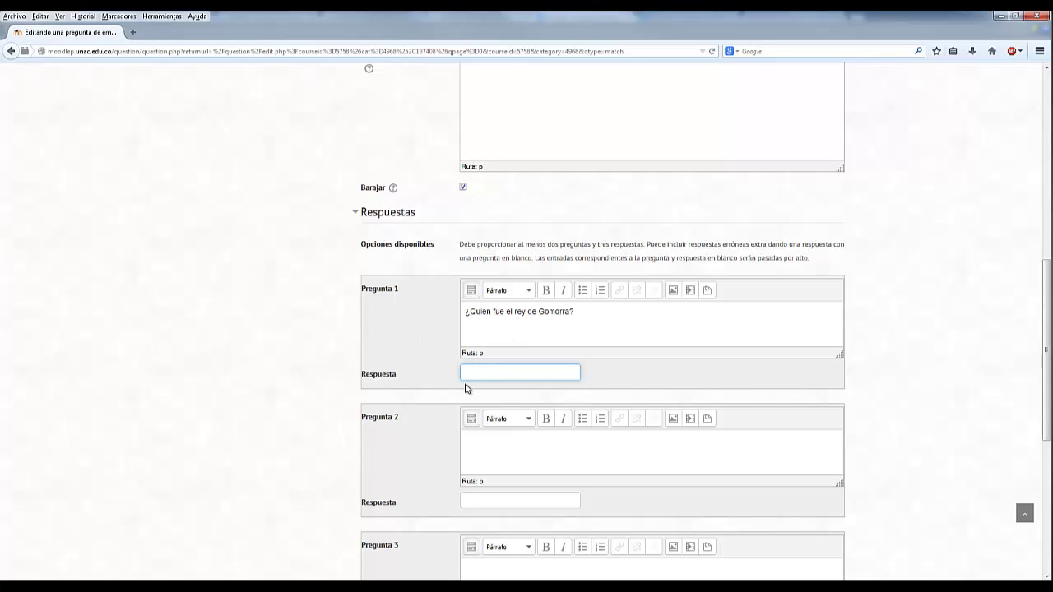
pyautogui.write('Birsha')
# - Fill Pregunta 2 with the king of Sodoma subquestion and answer Bera
pyautogui.hotkey('alt', 'Tab')
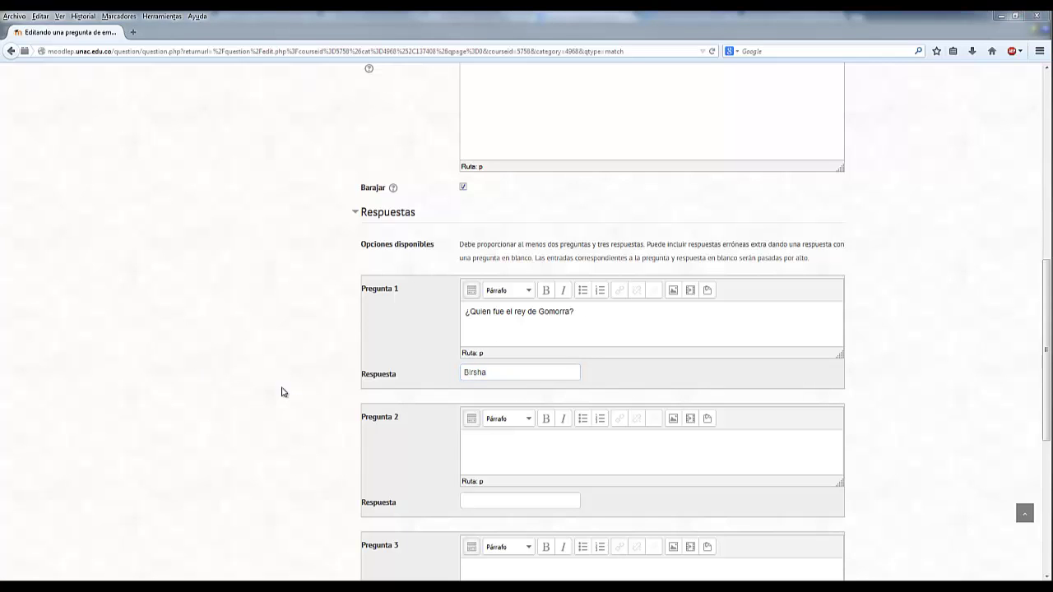
pyautogui.click(394, 419)
pyautogui.scroll(-3, 393, 419)
pyautogui.click(483, 320)
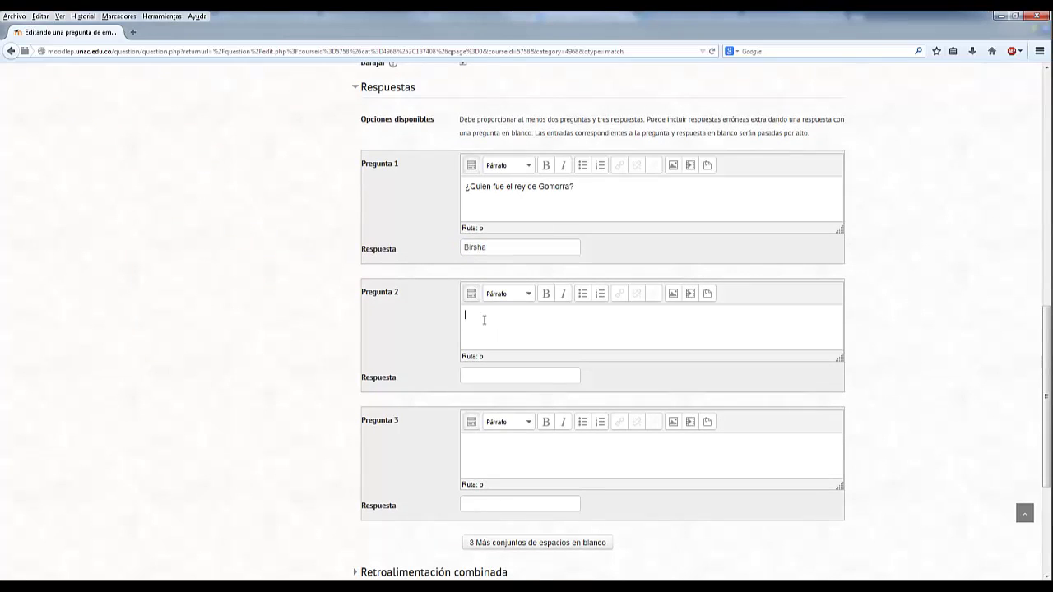
pyautogui.write('¿Quien fue el rey de Sodoma?')
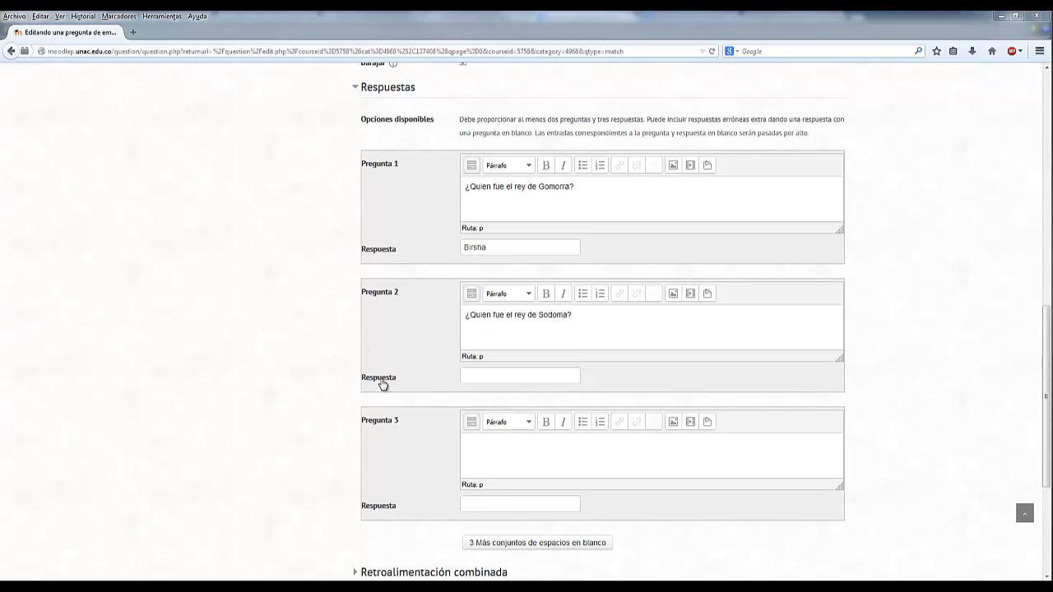
pyautogui.click(490, 377)
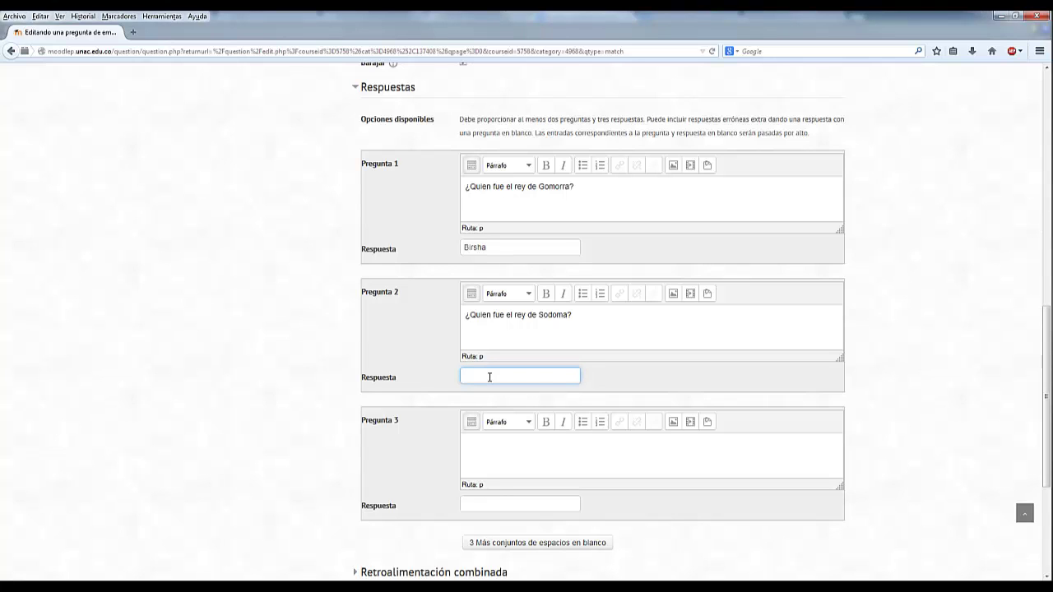
pyautogui.write('Bera')
# - Fill Pregunta 3 with the Saul's successor subquestion and answer Isboset
pyautogui.hotkey('alt', 'Tab')
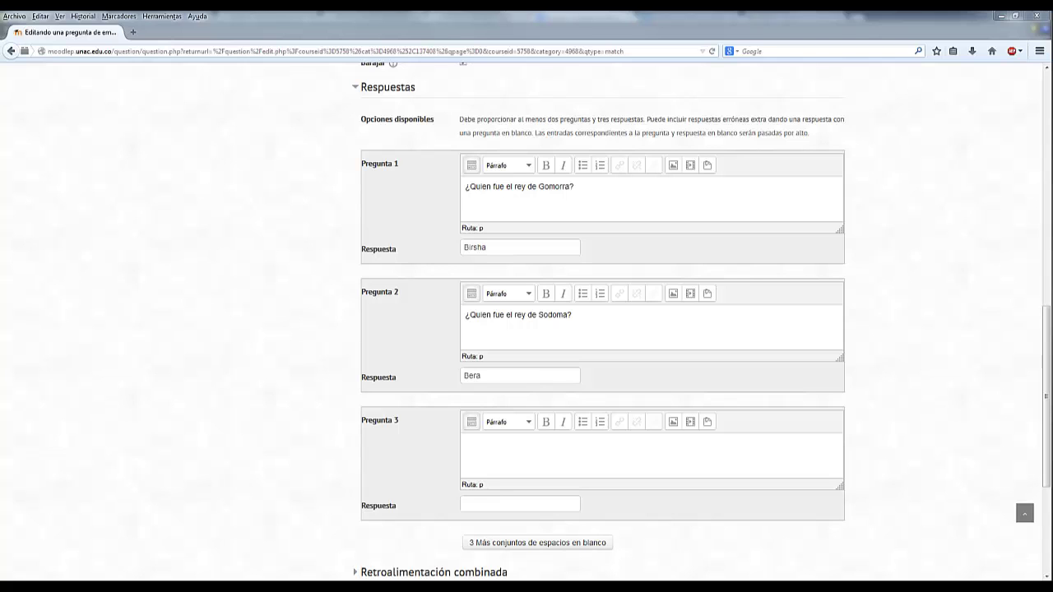
pyautogui.click(396, 437)
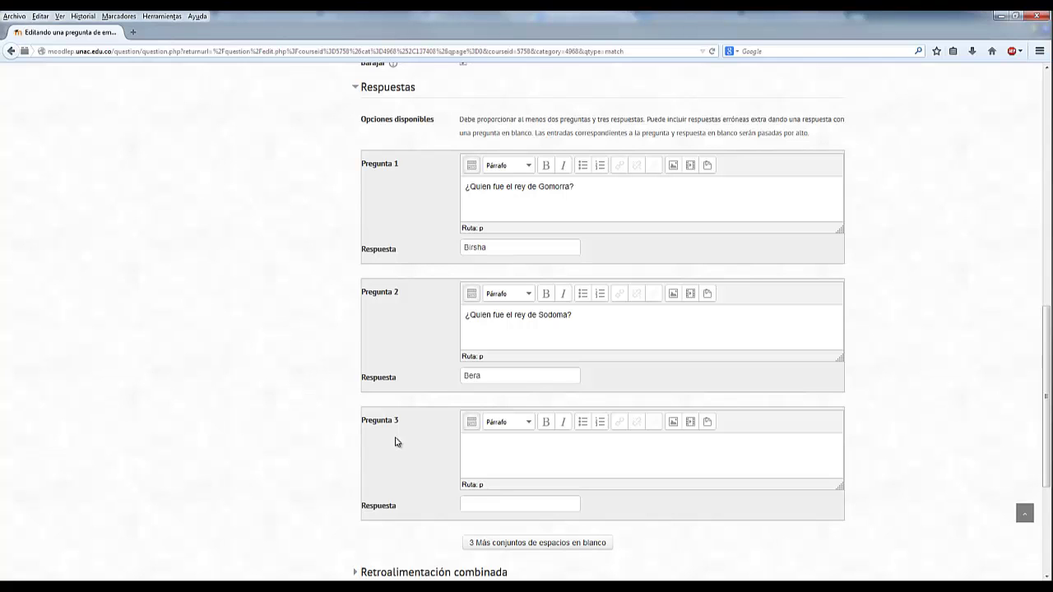
pyautogui.click(506, 460)
pyautogui.write('¿Quien fue el sucesor de Saul?')
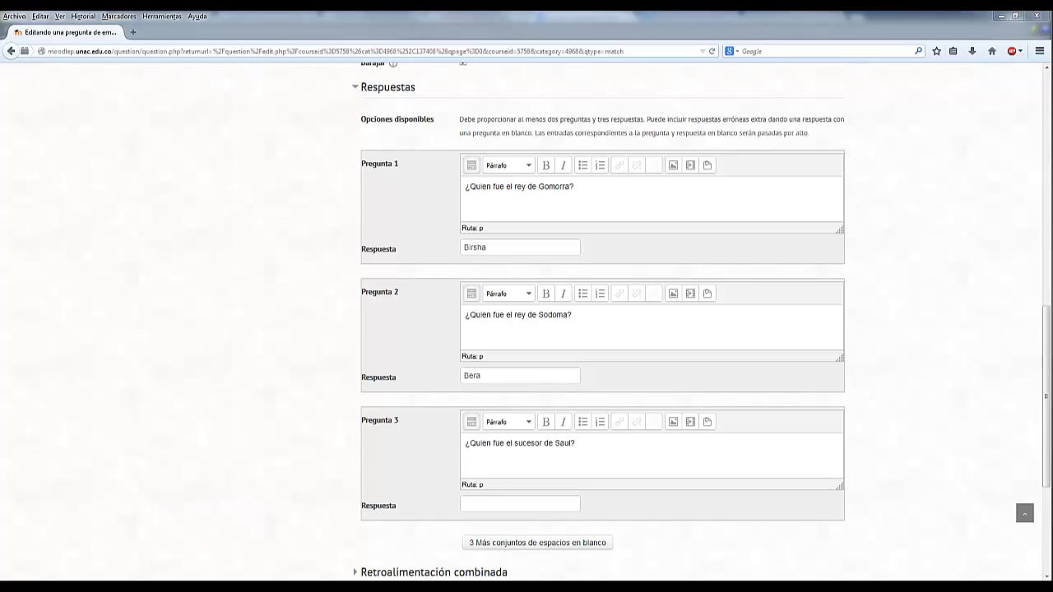
pyautogui.click(486, 506)
pyautogui.write('Isboset')
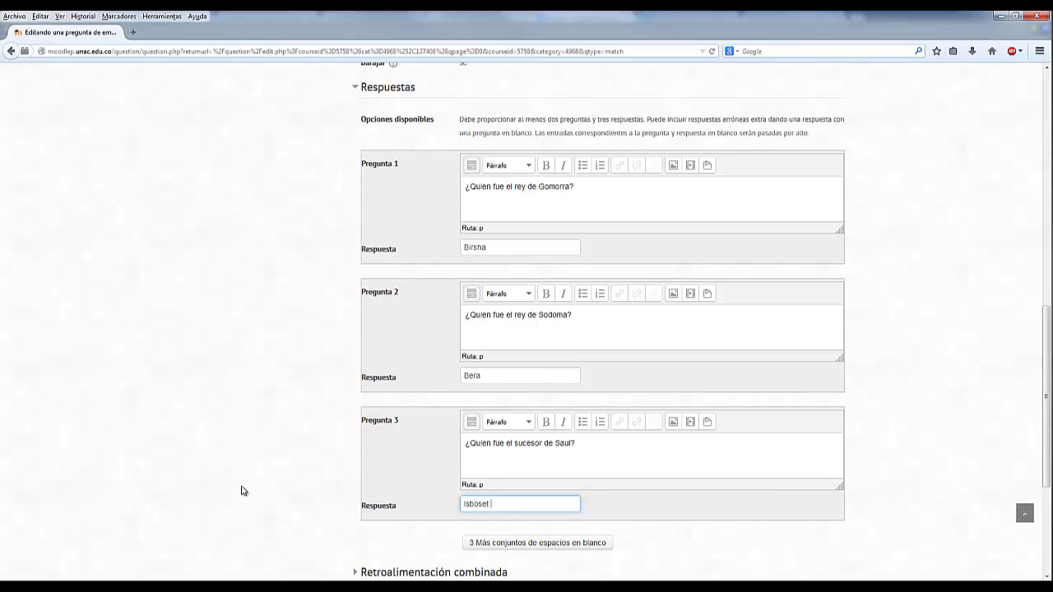
pyautogui.click(909, 517)
pyautogui.scroll(-3, 909, 517)
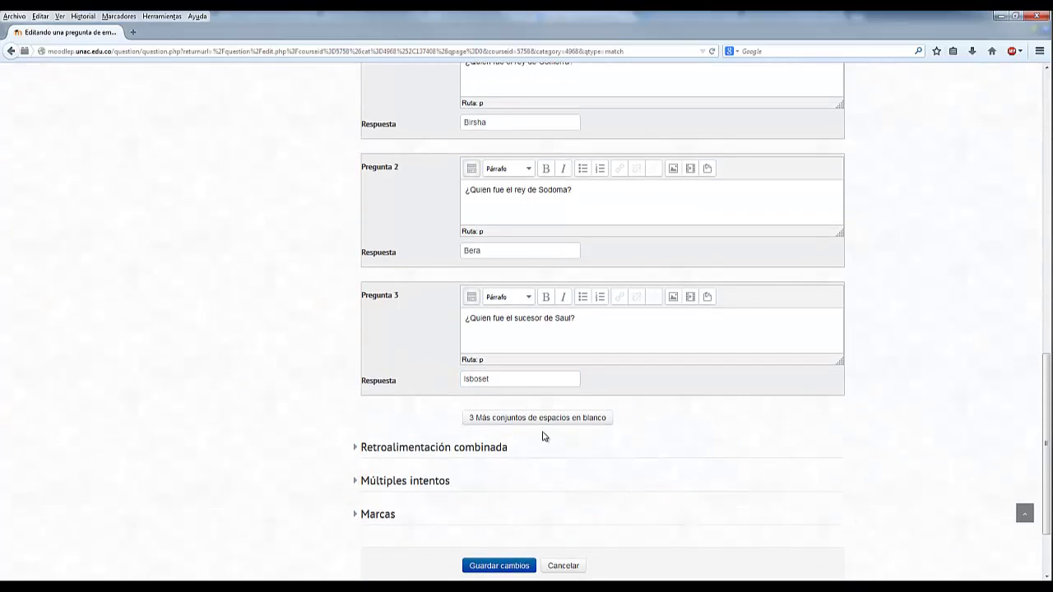
pyautogui.scroll(2, 624, 427)
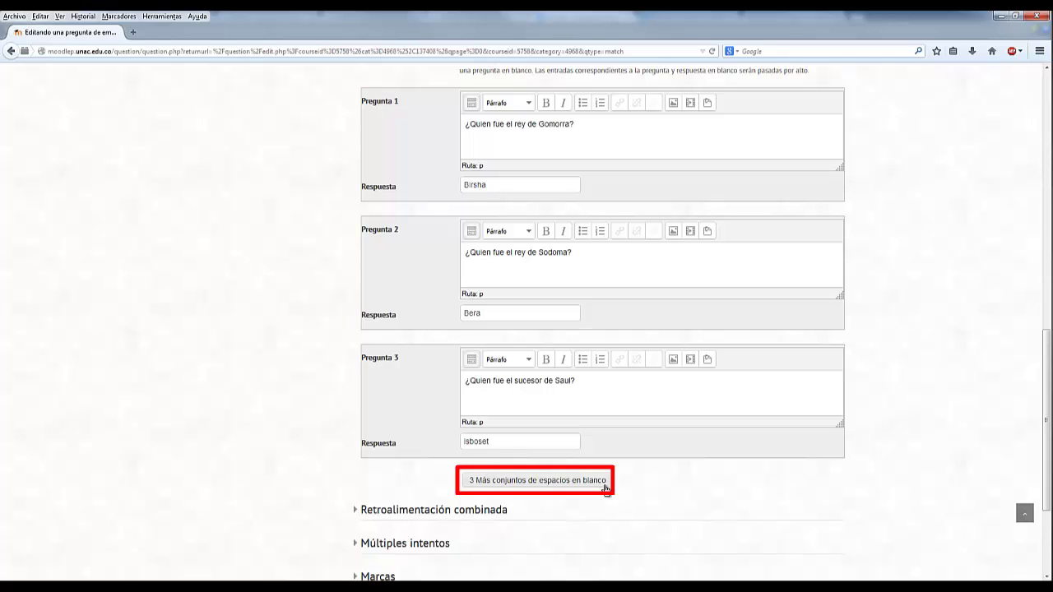
# - Add three more blank subquestion slots and review question 3's text and answer
pyautogui.click(605, 487)
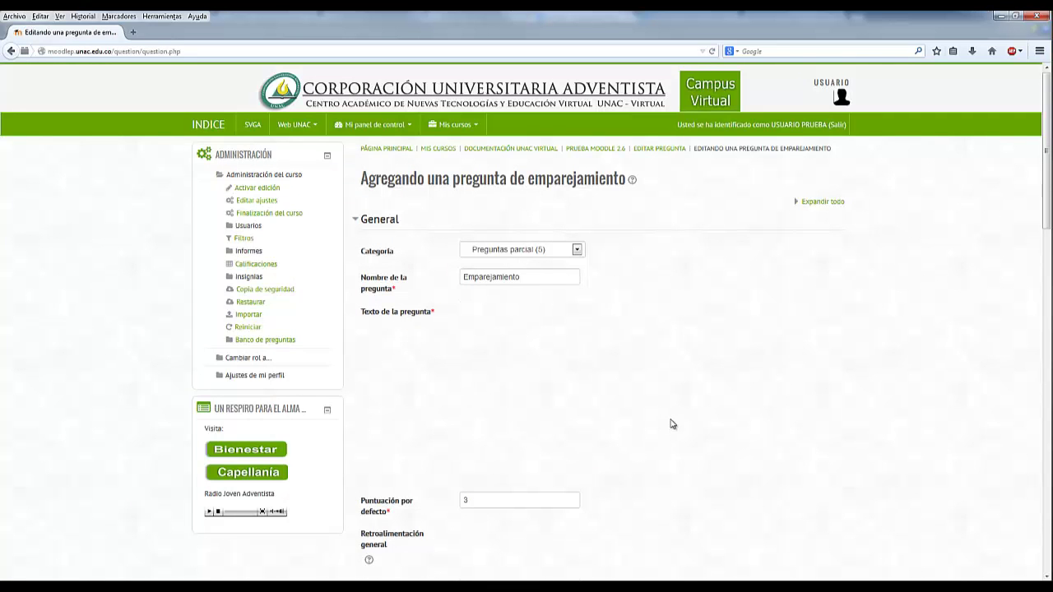
pyautogui.scroll(-12, 671, 424)
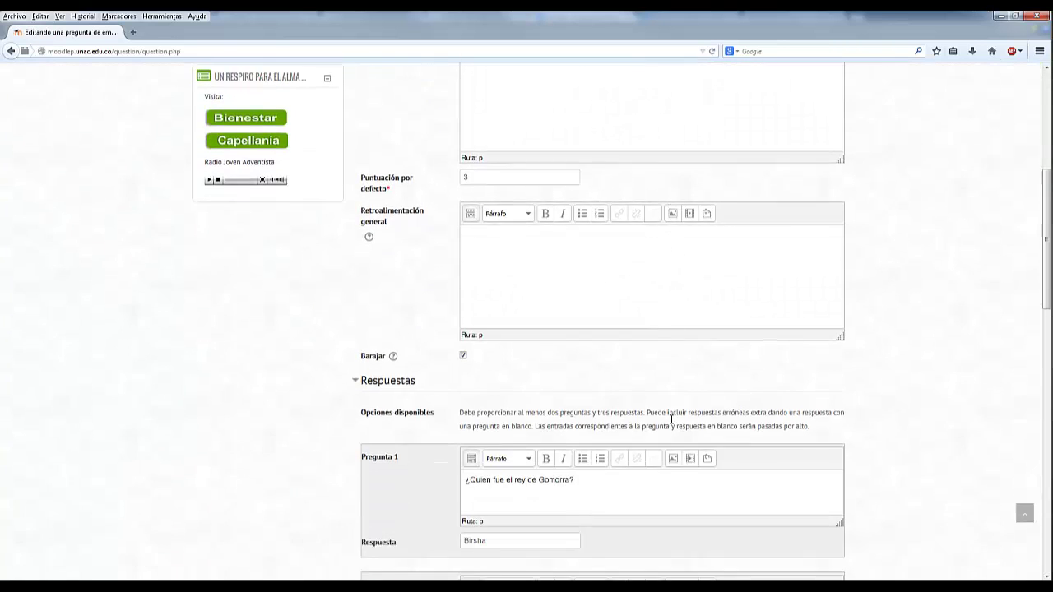
pyautogui.scroll(-1, 671, 424)
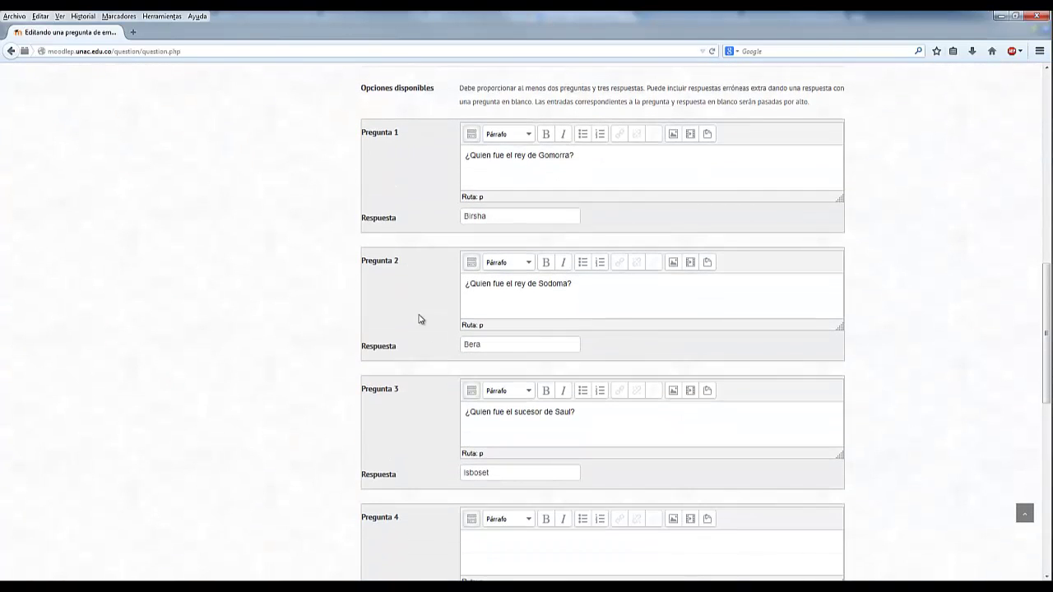
pyautogui.scroll(-8, 531, 423)
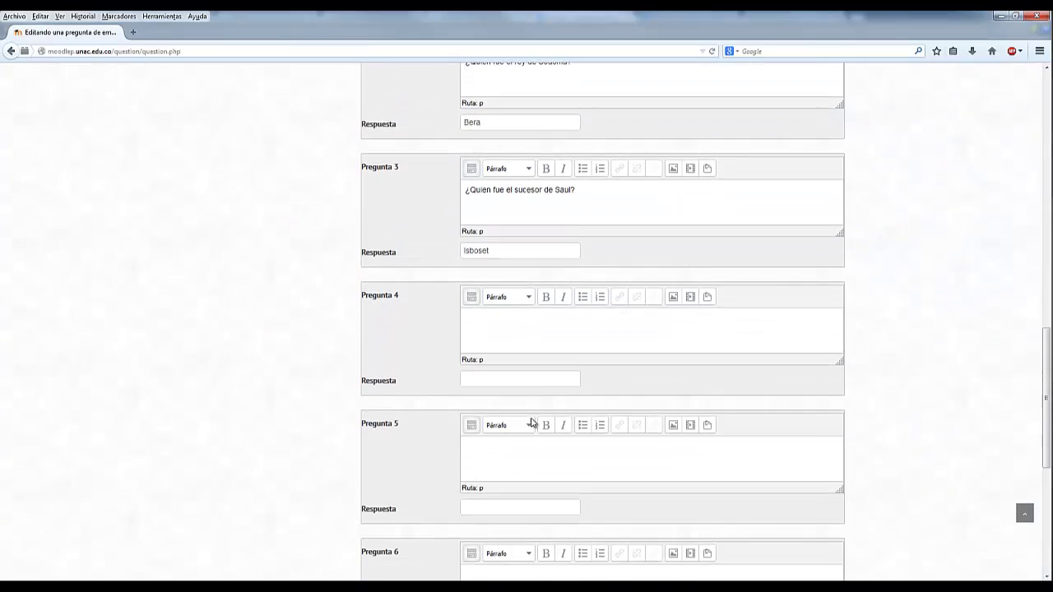
pyautogui.scroll(6, 461, 432)
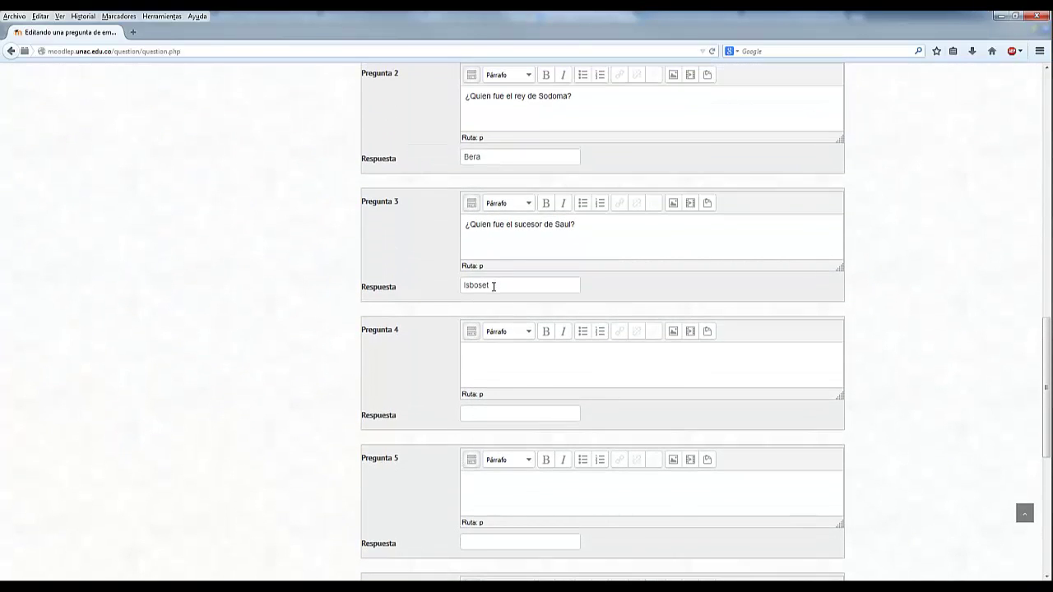
pyautogui.moveTo(495, 287); pyautogui.dragTo(458, 288)
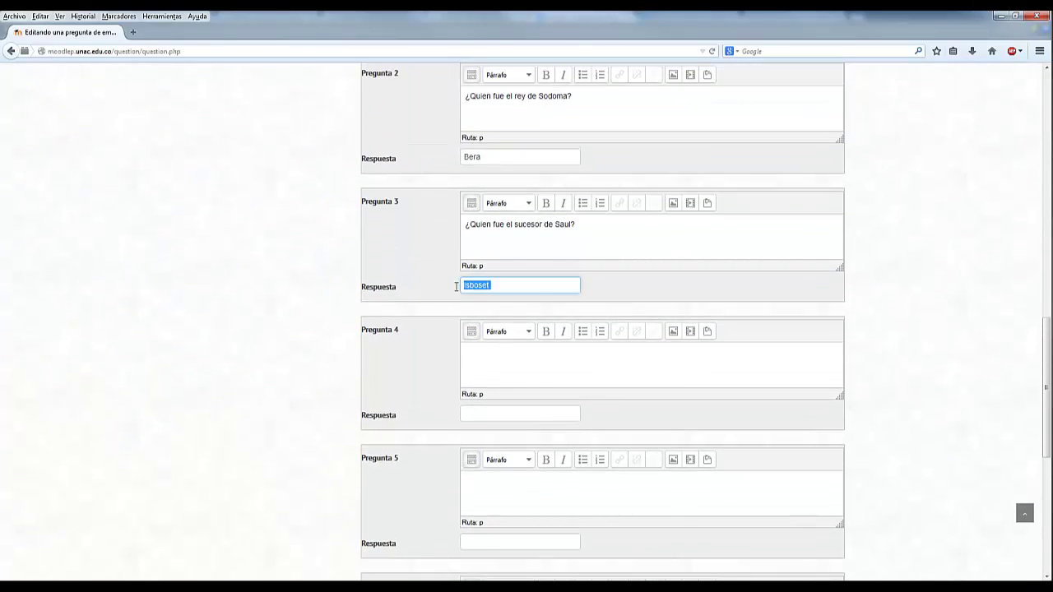
pyautogui.click(509, 287)
pyautogui.moveTo(587, 225); pyautogui.dragTo(493, 225)
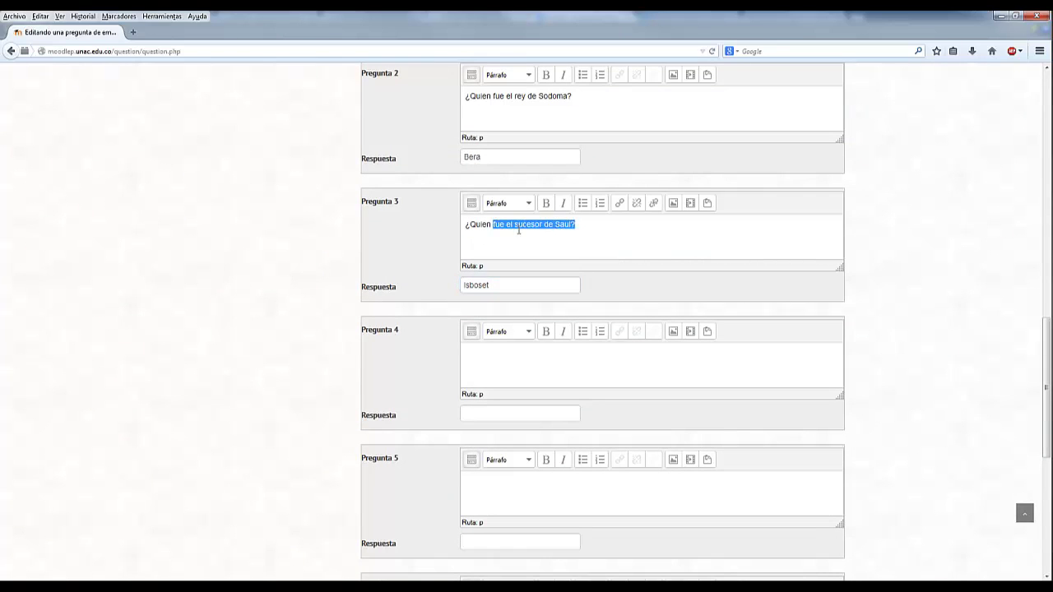
pyautogui.click(426, 259)
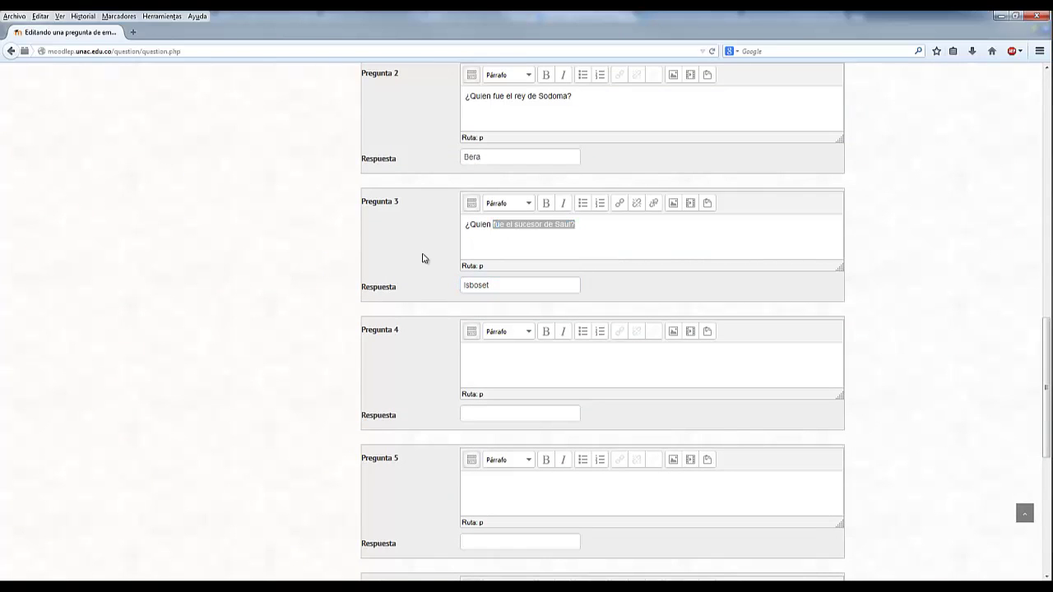
# - Enter David and Daniel as the answers for subquestions 4 and 5
pyautogui.click(480, 413)
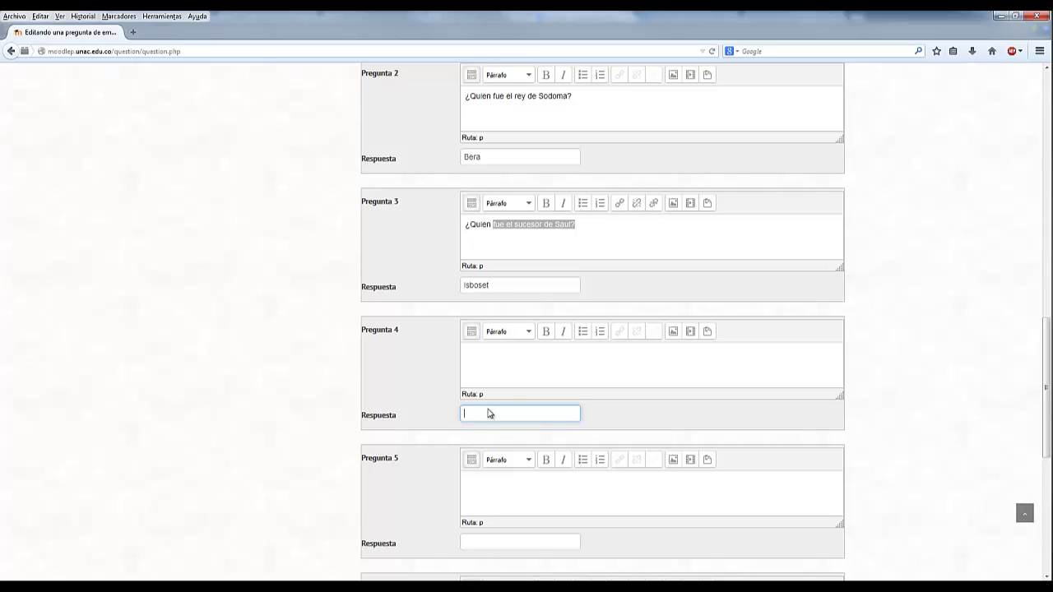
pyautogui.click(491, 355)
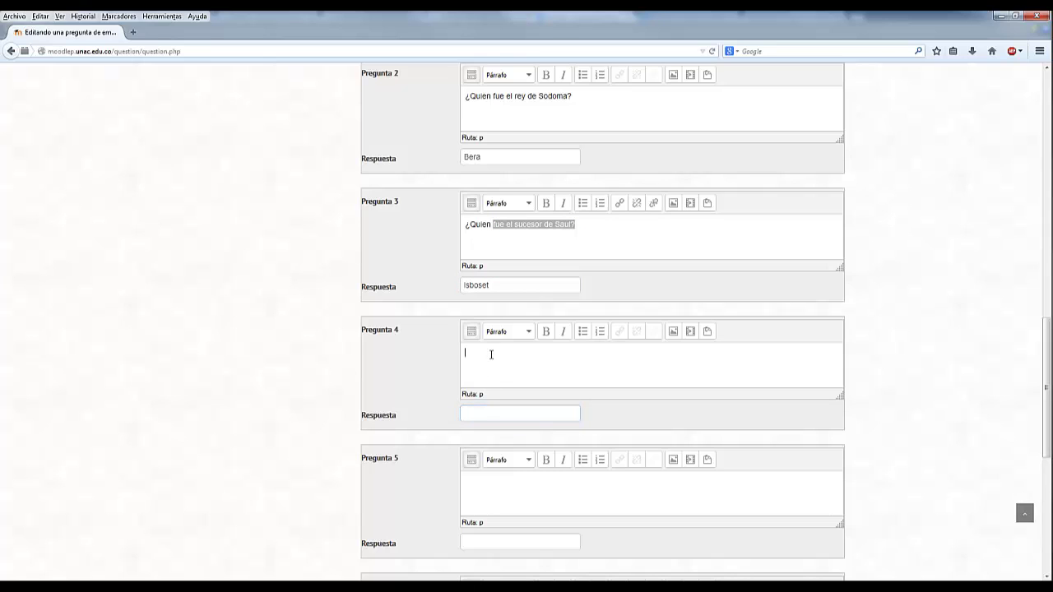
pyautogui.click(490, 412)
pyautogui.write('David')
pyautogui.click(543, 542)
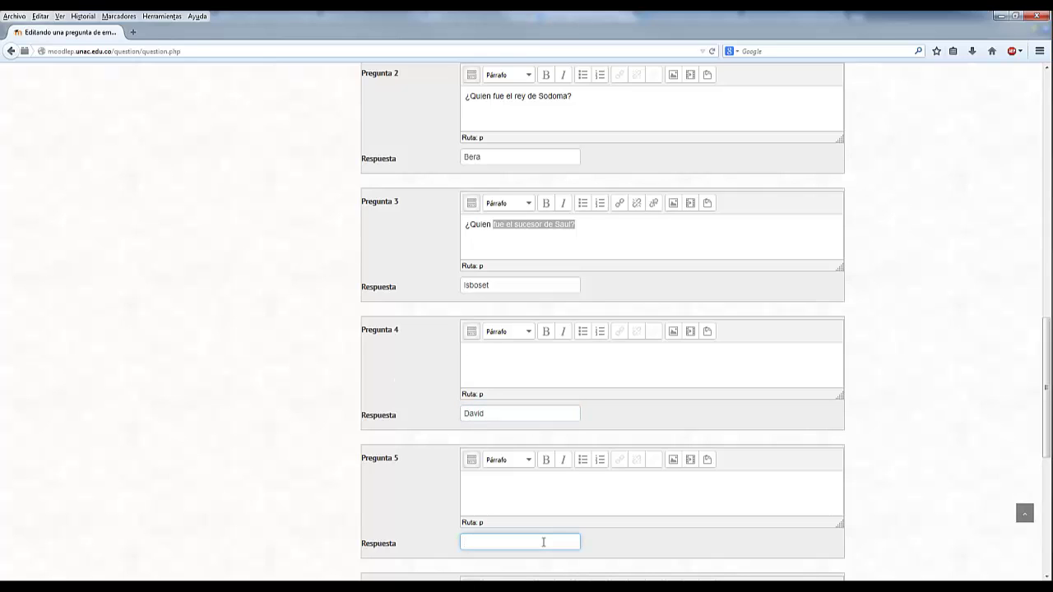
pyautogui.write('Daniel')
# - Save the changes to the Emparejamiento matching question with Guardar cambios
pyautogui.click(550, 255)
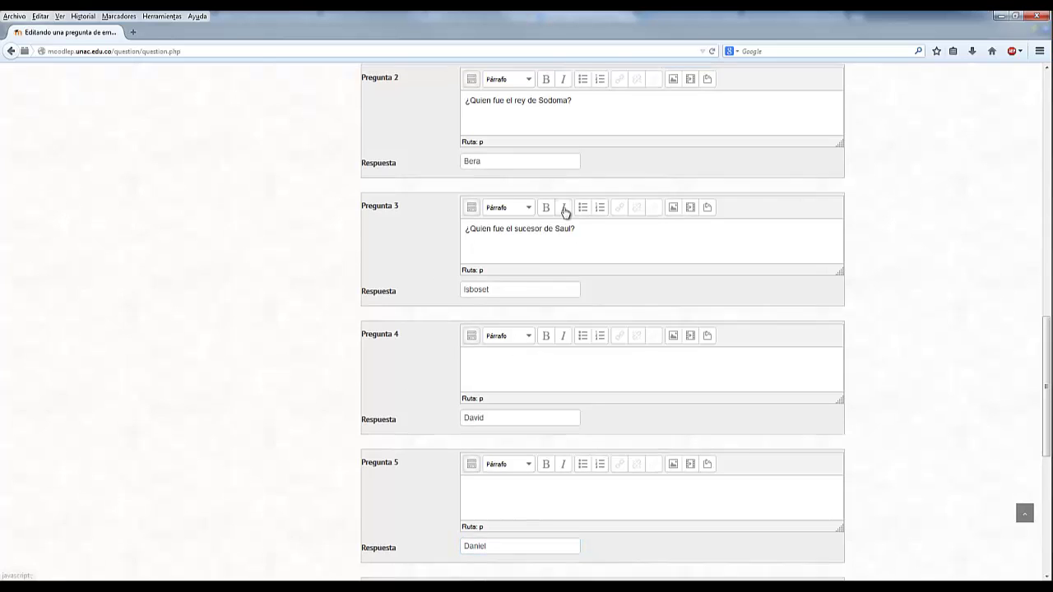
pyautogui.scroll(3, 565, 213)
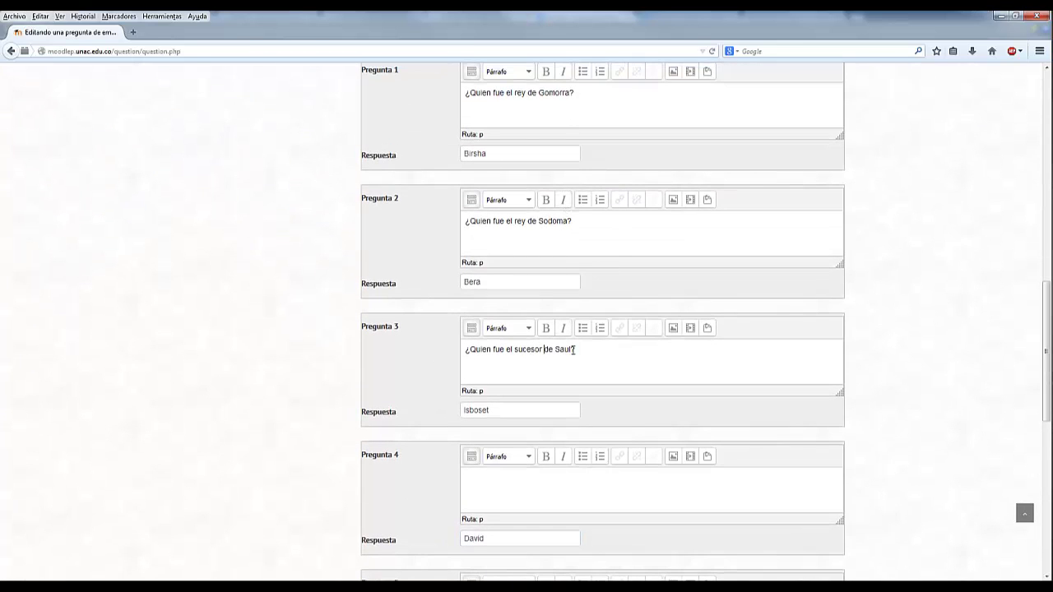
pyautogui.scroll(-3, 545, 148)
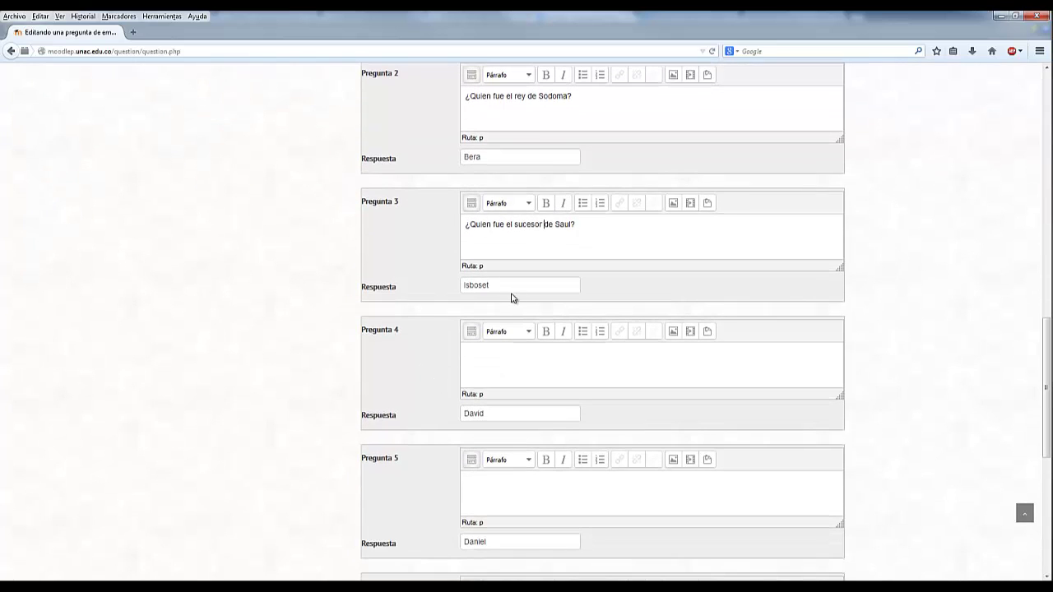
pyautogui.scroll(-2, 458, 381)
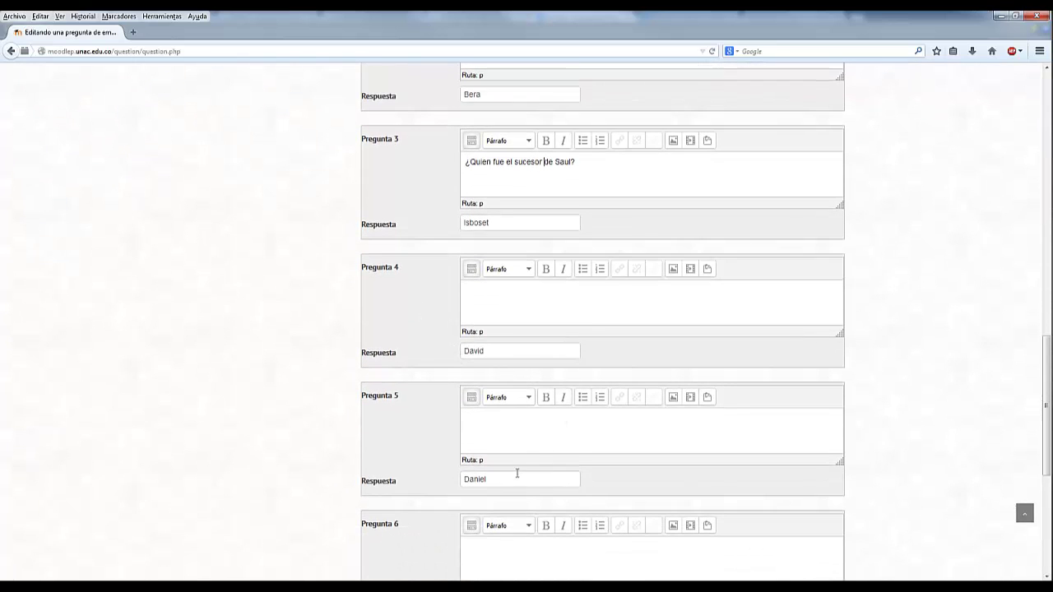
pyautogui.click(518, 474)
pyautogui.scroll(-6, 897, 408)
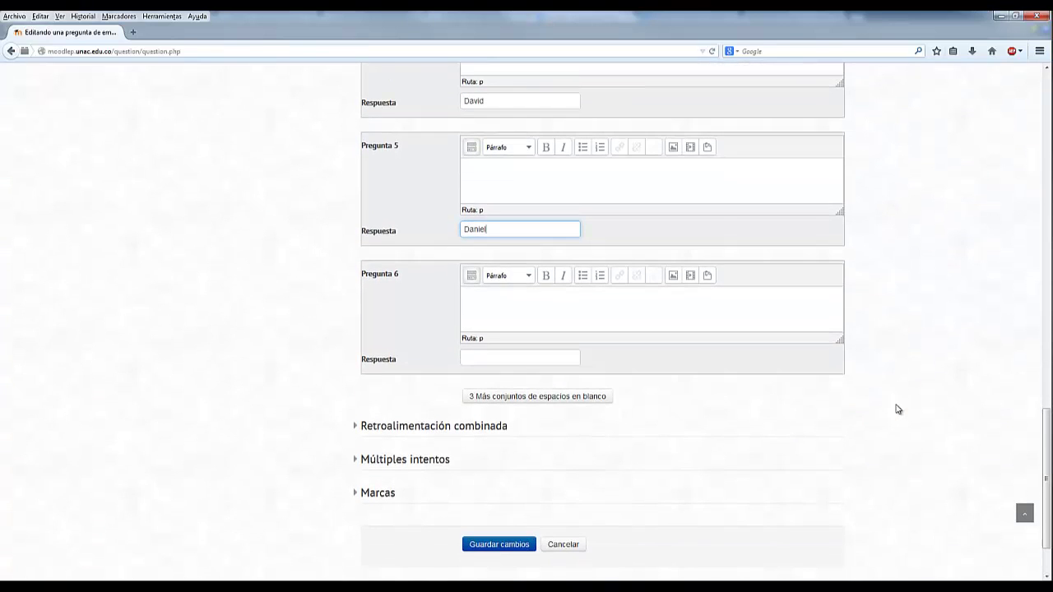
pyautogui.click(500, 544)
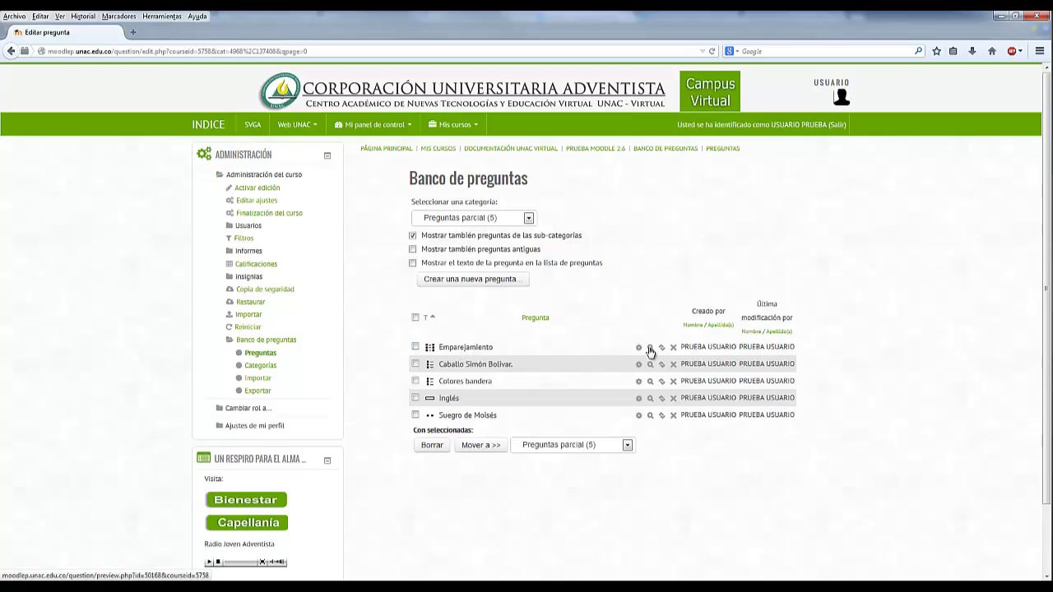
# - Preview Emparejamiento, inspect the Gomorra question's answer choices, then close the preview
pyautogui.click(650, 347)
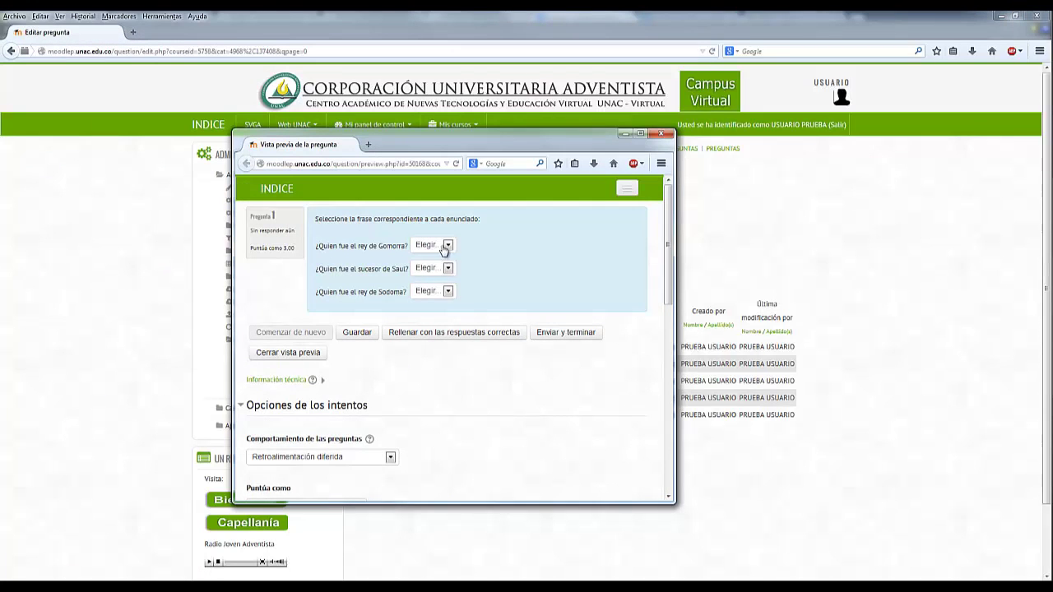
pyautogui.click(445, 246)
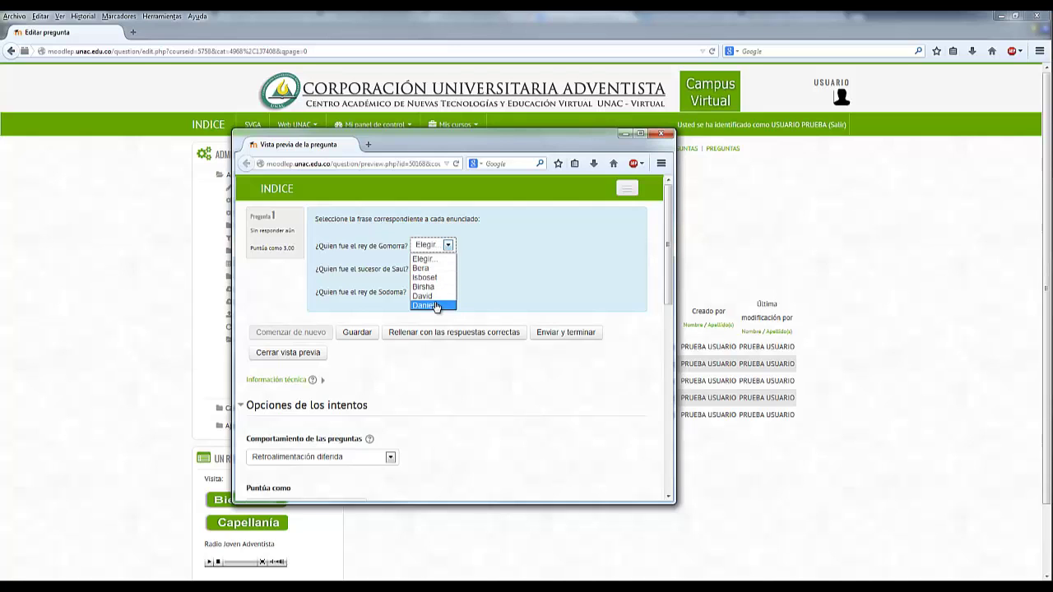
pyautogui.click(357, 250)
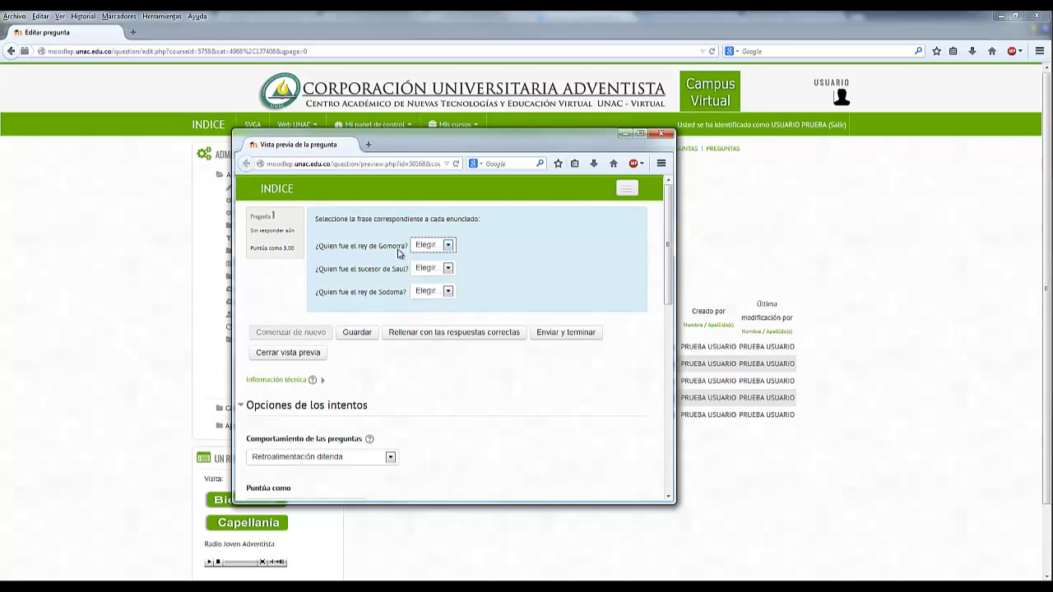
pyautogui.click(660, 133)
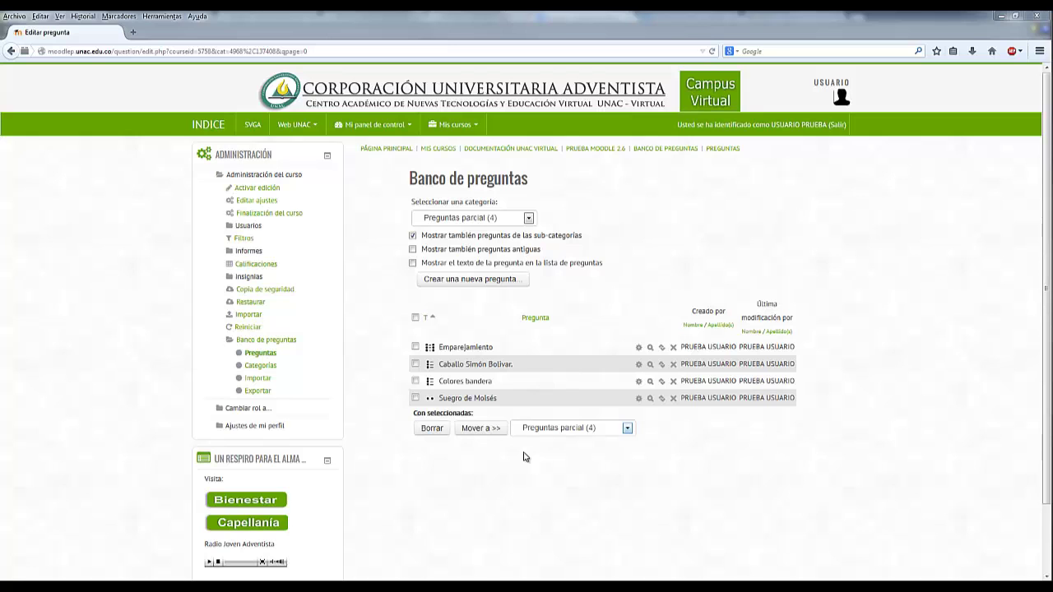
# - Choose Respuesta corta in the question type chooser and continue to its form
pyautogui.click(510, 282)
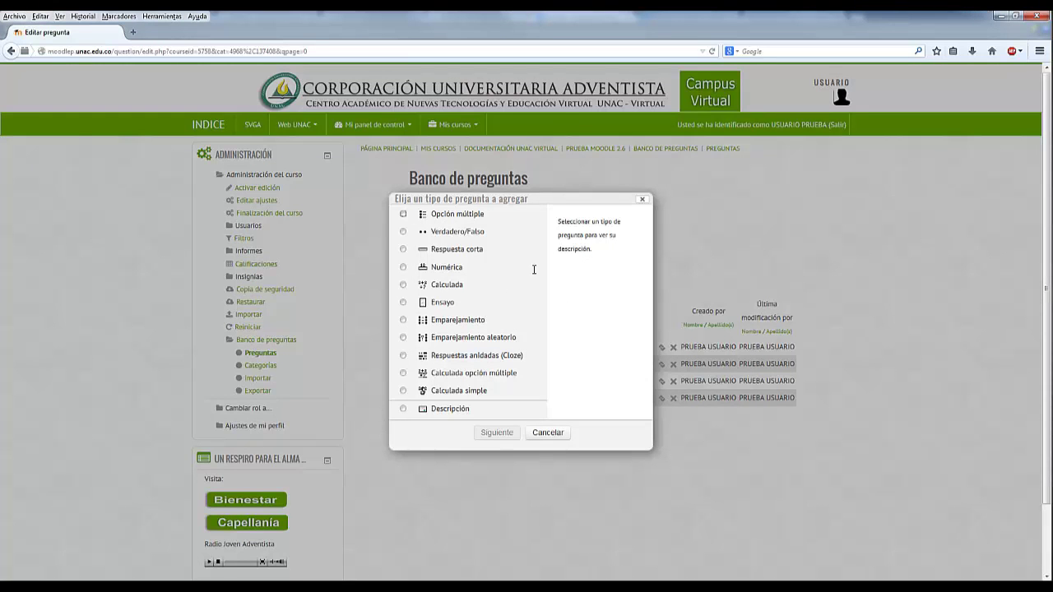
pyautogui.click(643, 199)
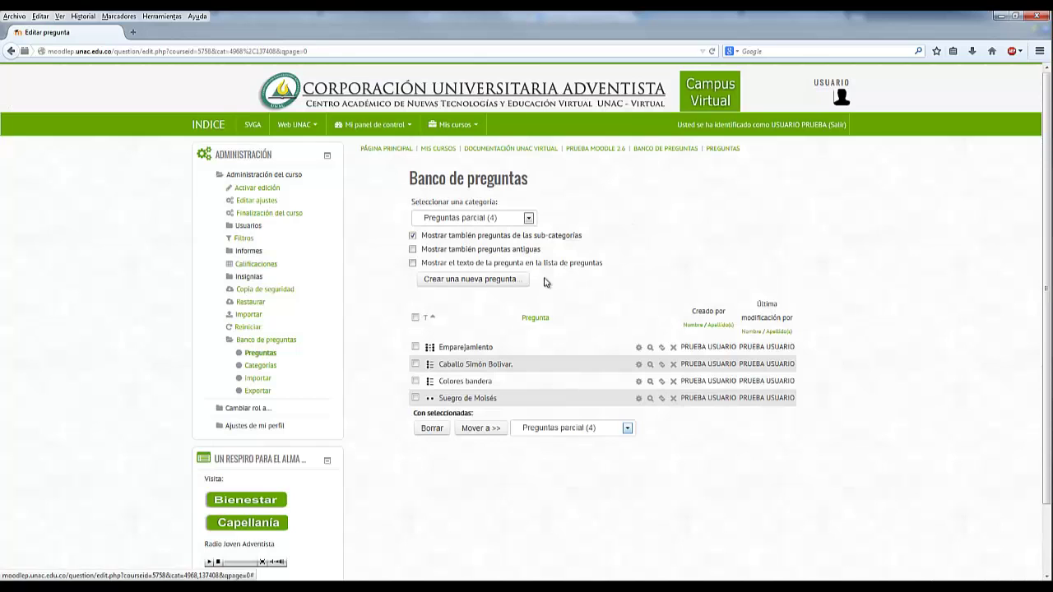
pyautogui.click(521, 284)
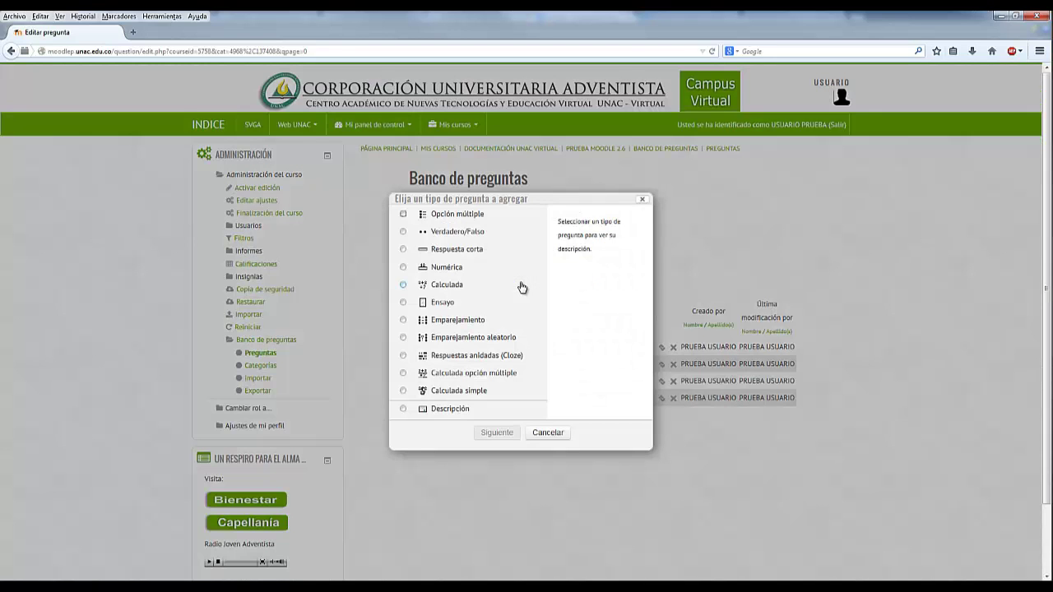
pyautogui.click(484, 256)
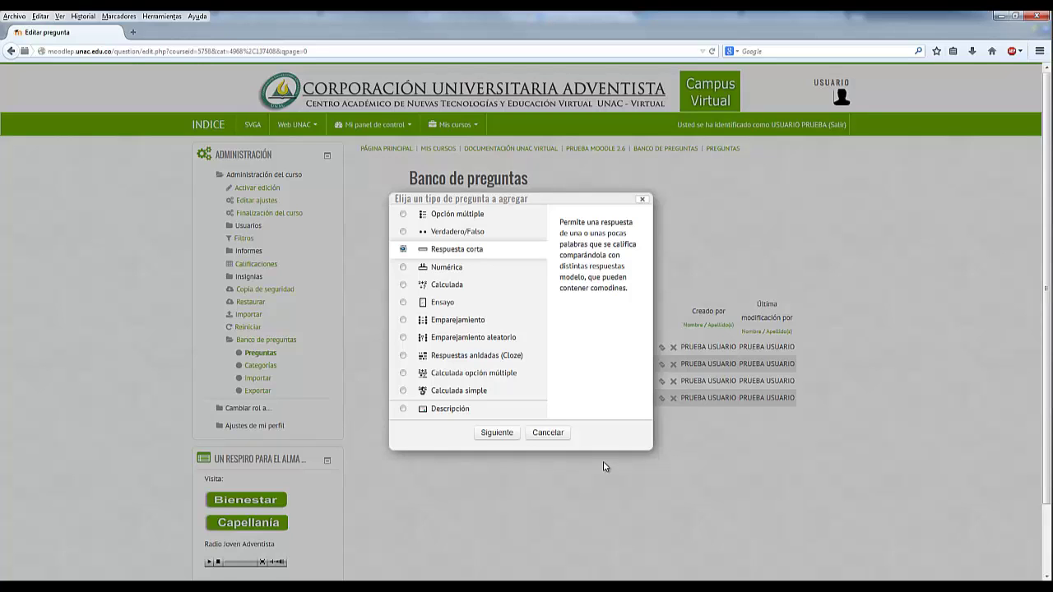
pyautogui.click(494, 441)
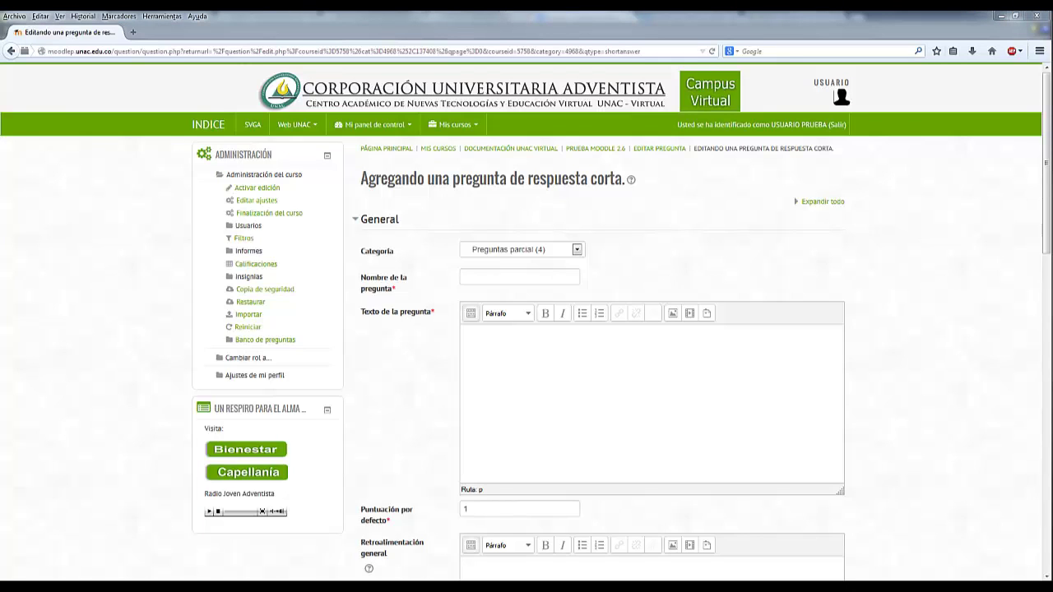
# - Name the new question 'Inglés'
pyautogui.click(476, 280)
pyautogui.write('Inglés')
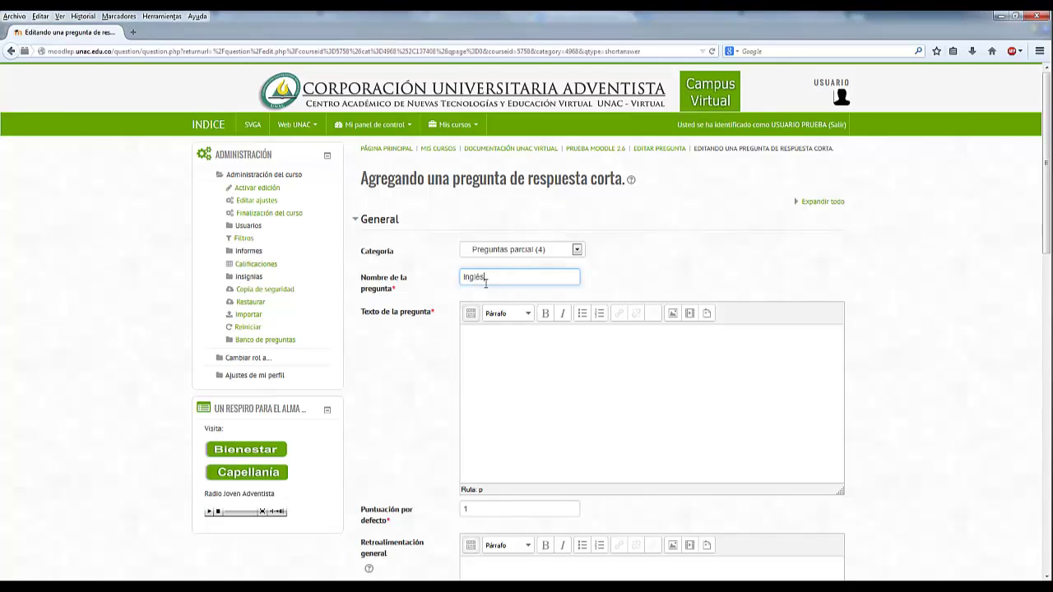
pyautogui.moveTo(487, 283); pyautogui.dragTo(446, 286)
pyautogui.click(504, 281)
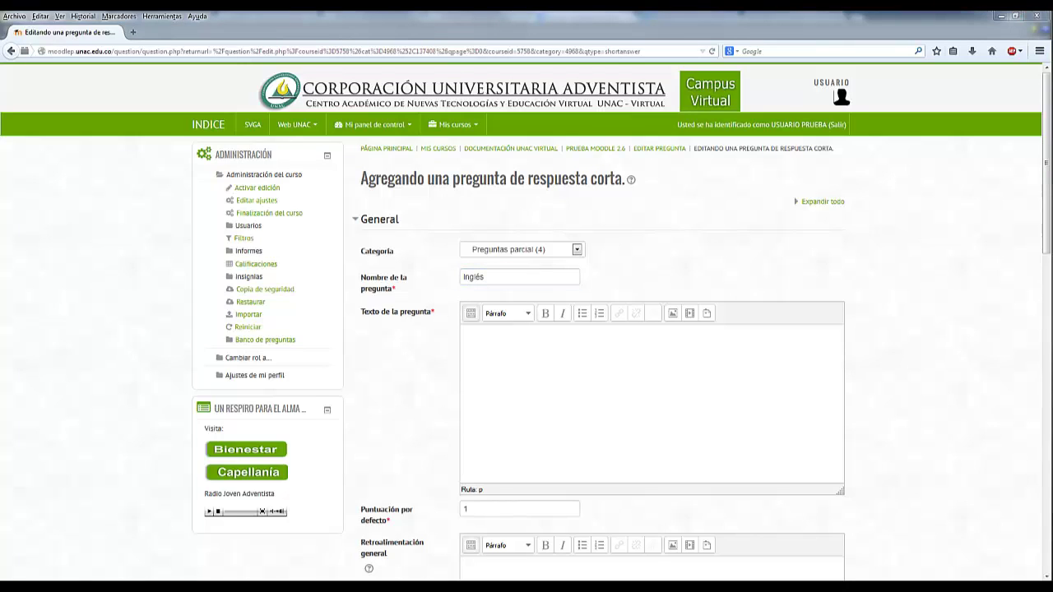
# - Paste the two-line prompt asking for the question behind the English statement
pyautogui.click(61, 324)
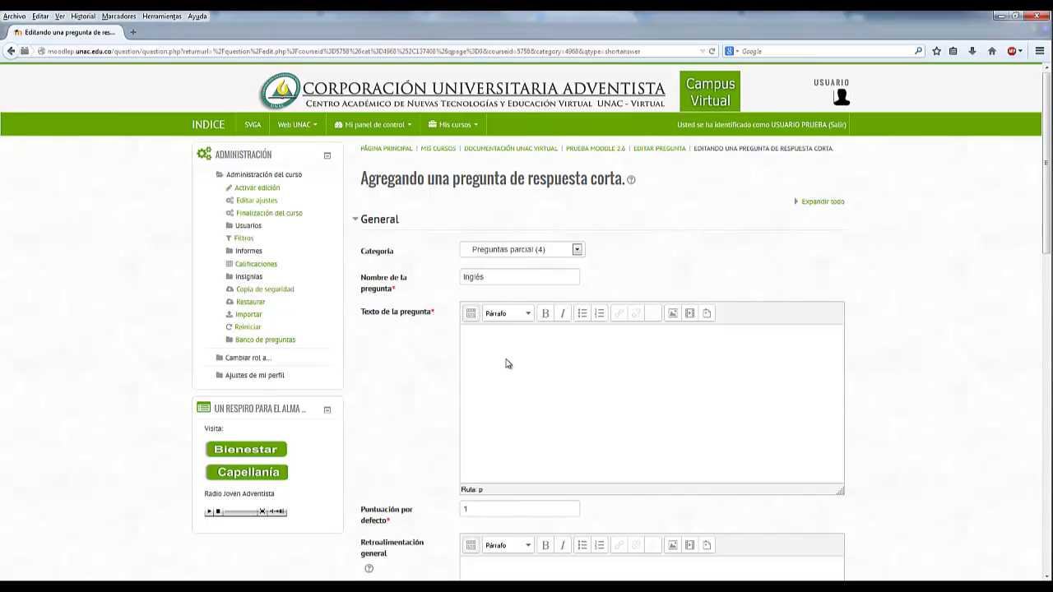
pyautogui.click(508, 363)
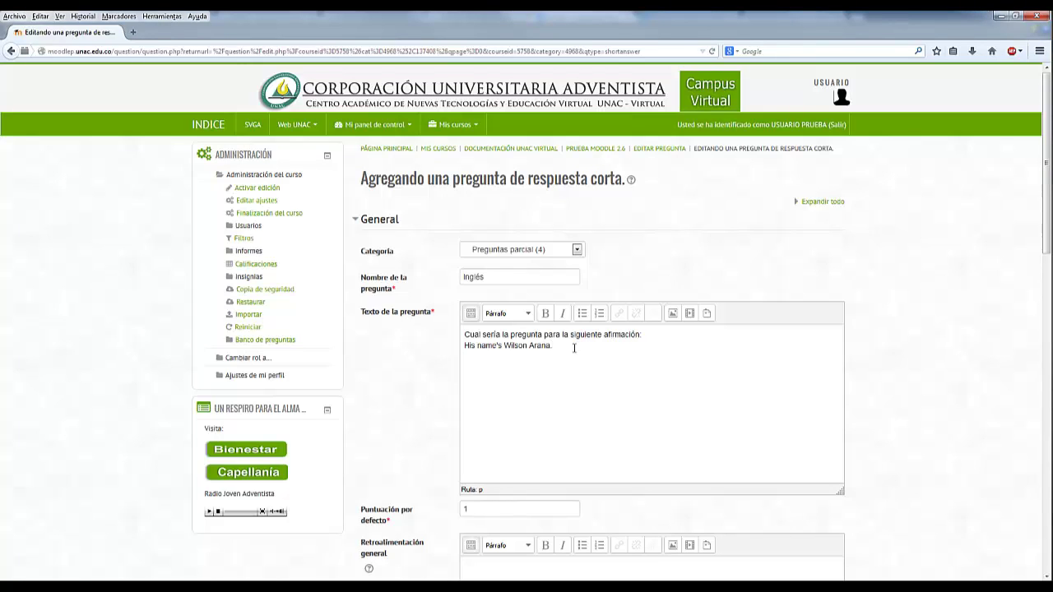
pyautogui.moveTo(575, 346); pyautogui.dragTo(465, 346)
pyautogui.click(775, 395)
# - Keep the default mark at 1 and scroll down to the case-sensitivity setting
pyautogui.scroll(-1, 785, 395)
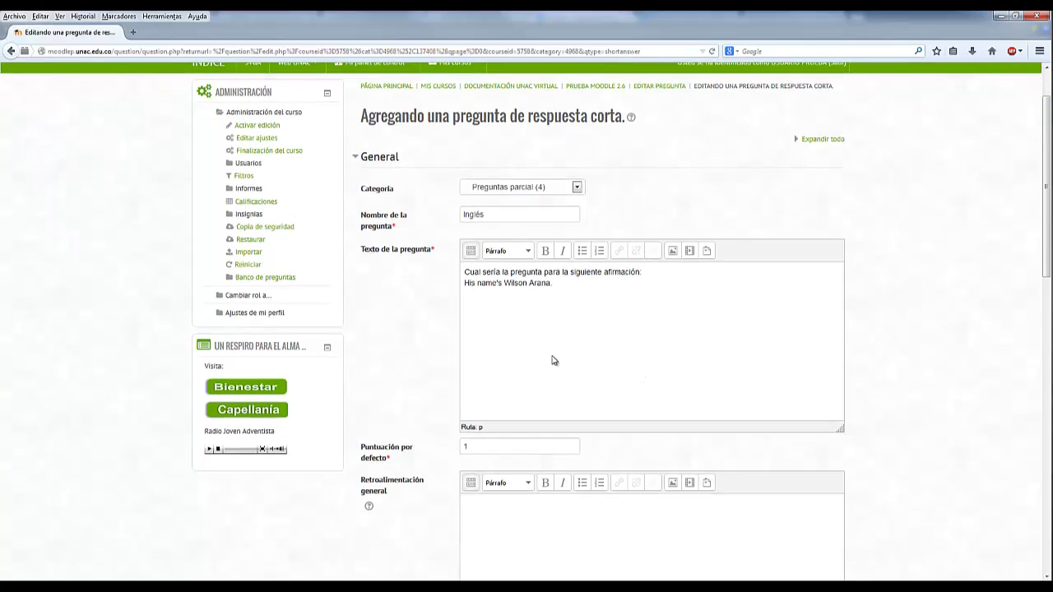
pyautogui.scroll(-1, 447, 383)
pyautogui.click(483, 379)
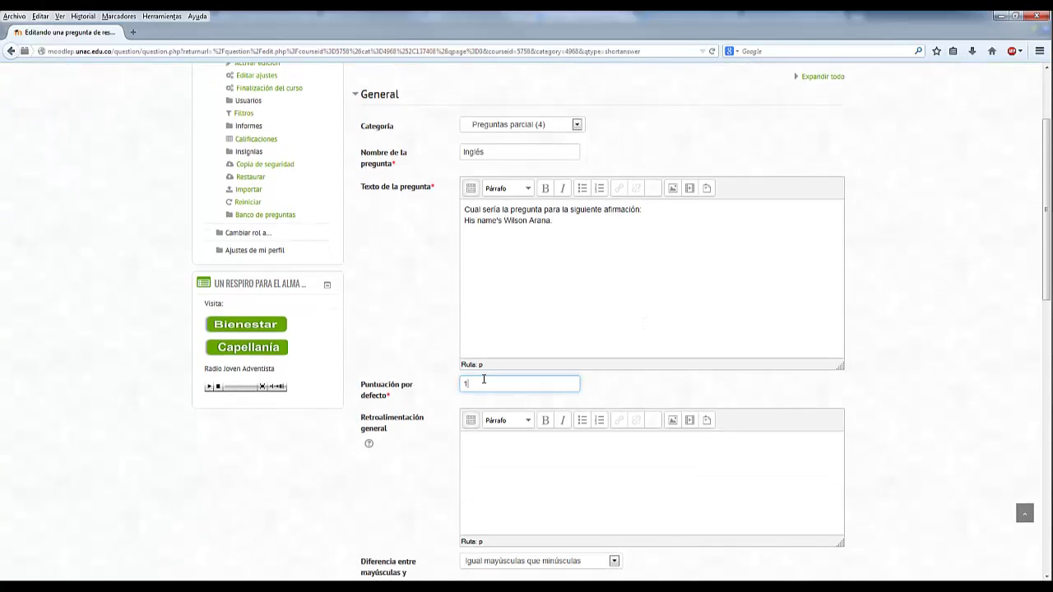
pyautogui.click(450, 387)
pyautogui.scroll(-1, 450, 388)
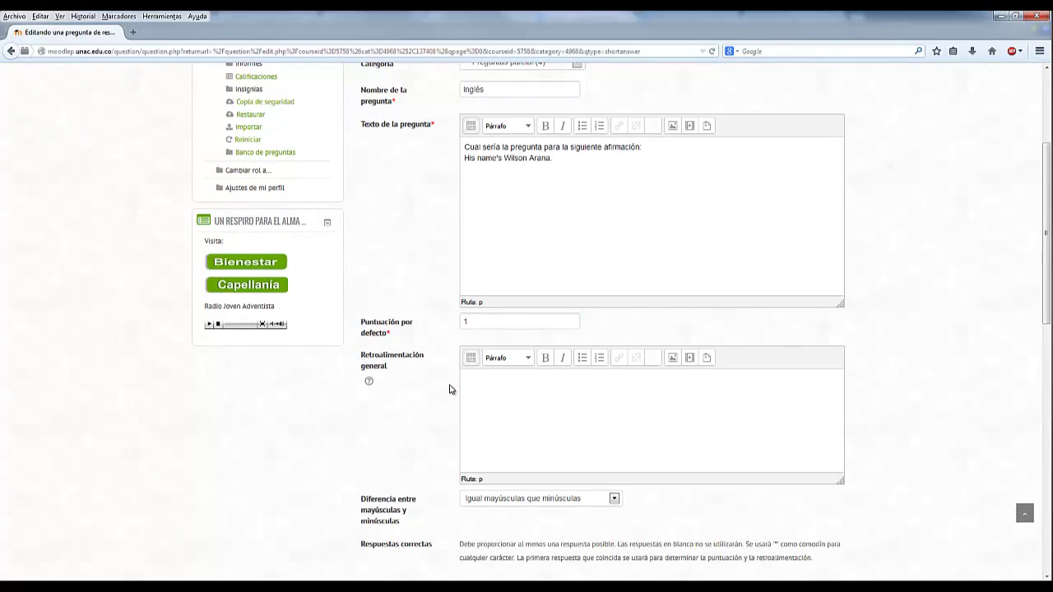
pyautogui.scroll(-1, 450, 389)
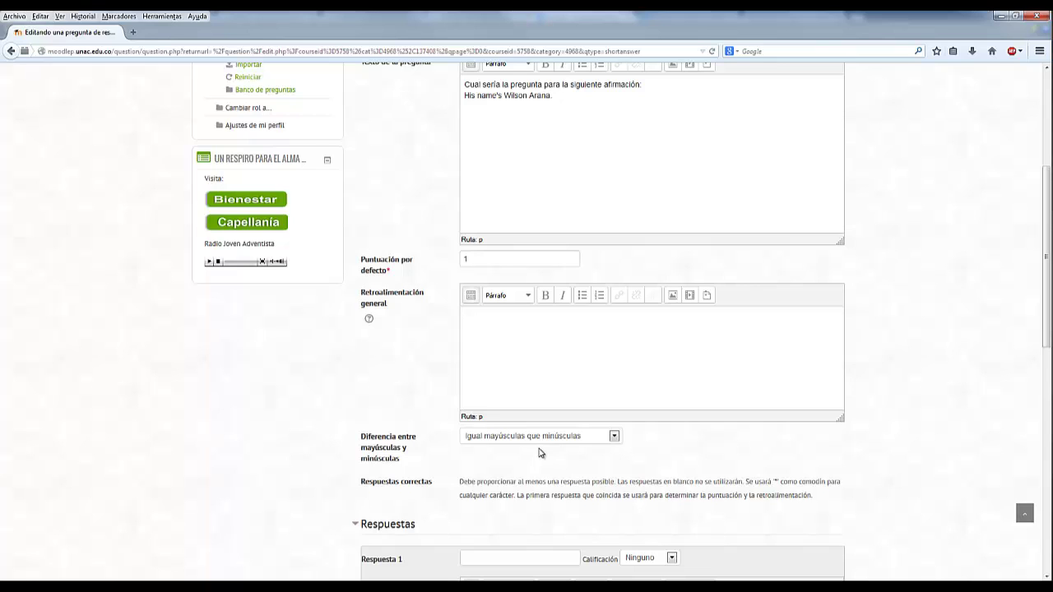
pyautogui.click(541, 437)
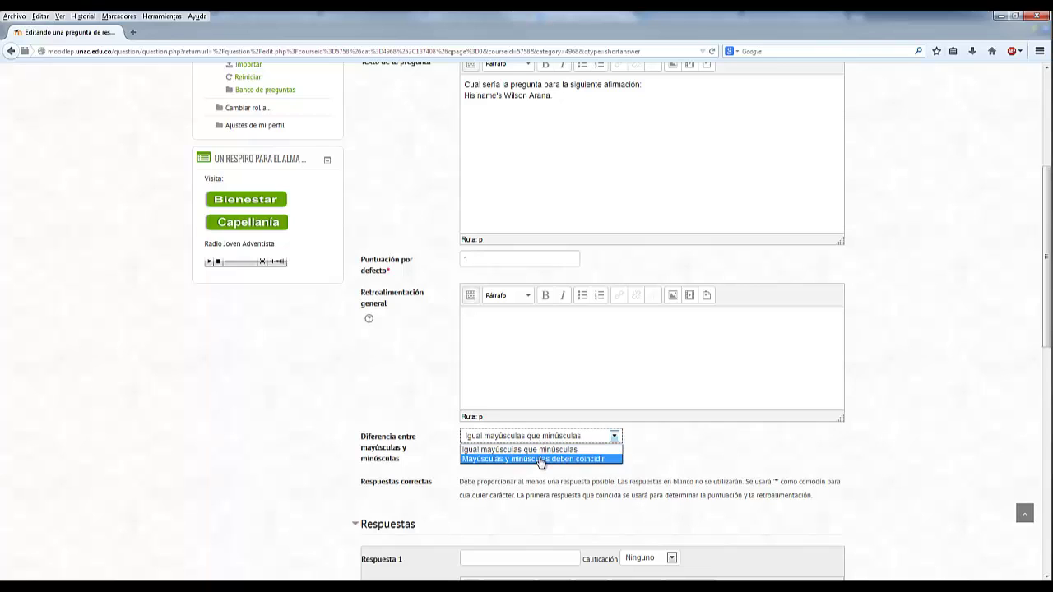
pyautogui.click(538, 459)
pyautogui.click(682, 467)
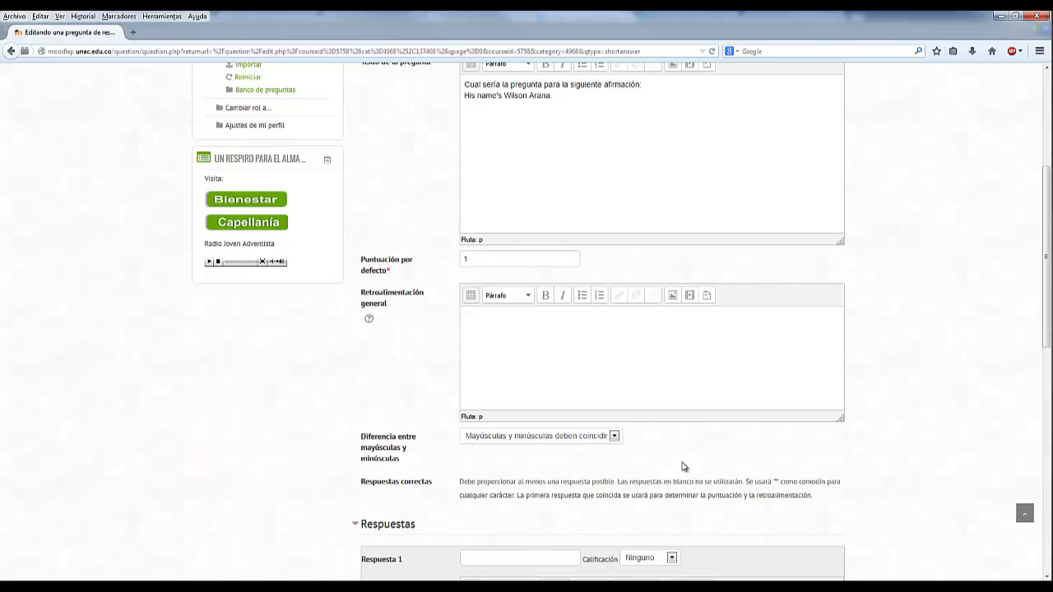
pyautogui.click(613, 436)
pyautogui.click(557, 450)
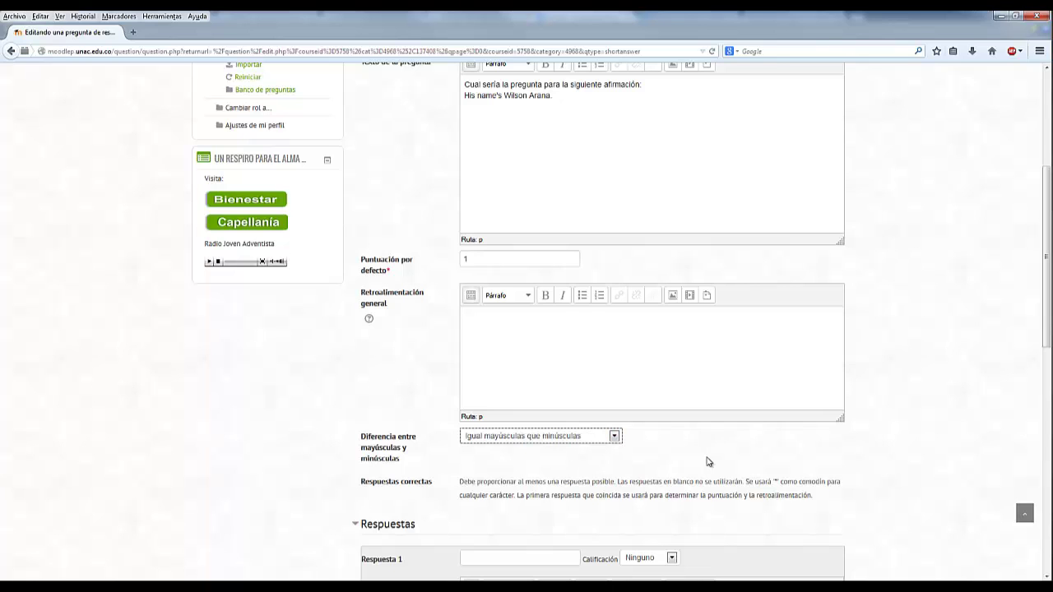
pyautogui.click(709, 462)
pyautogui.scroll(-4, 709, 461)
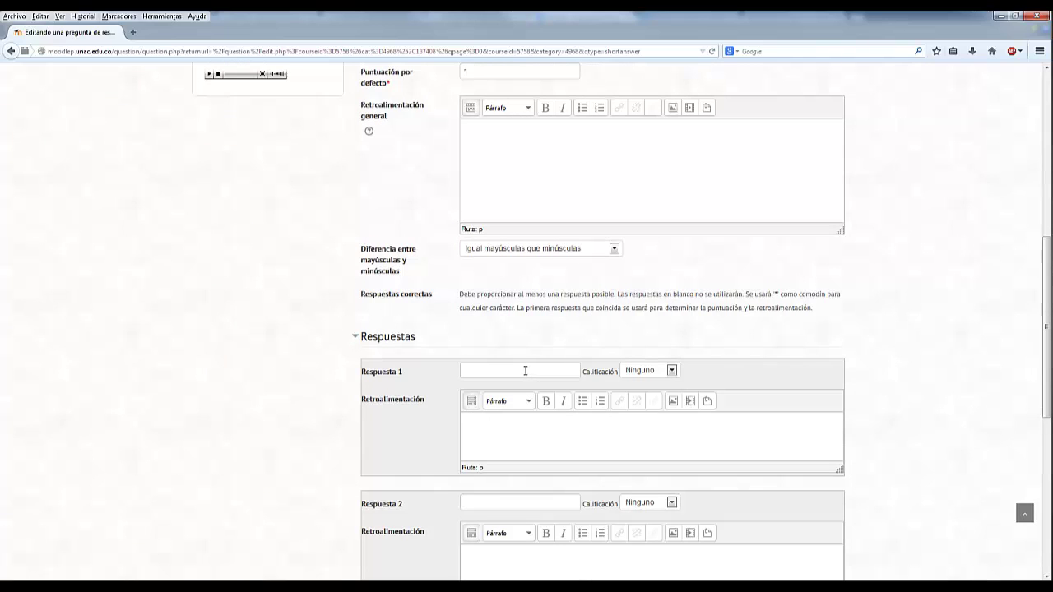
# - Paste 'What's his name' as answer 1 and grade it 100%
pyautogui.click(541, 374)
pyautogui.write('What’s his name')
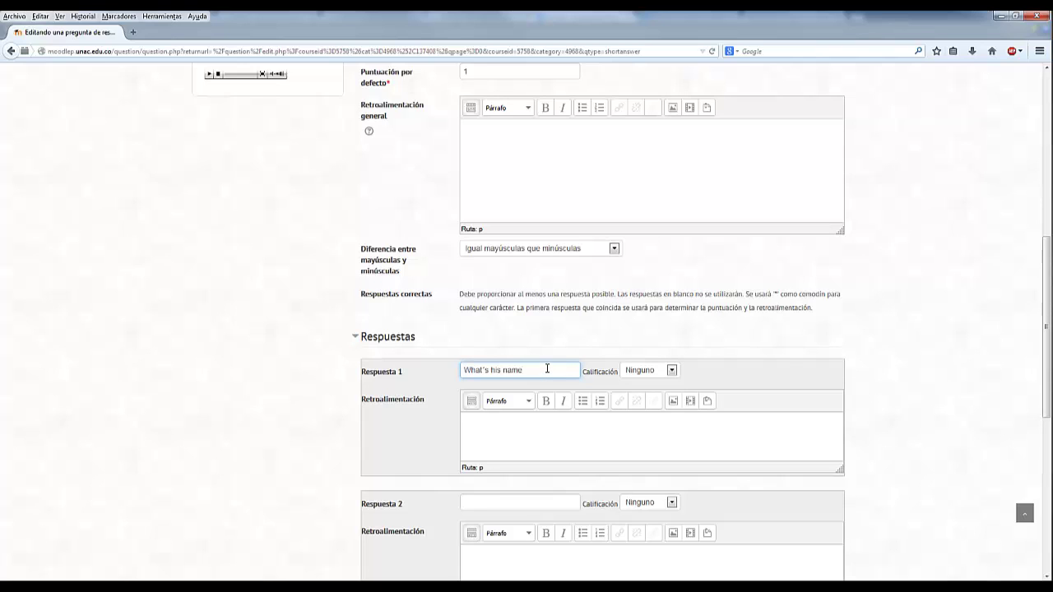
pyautogui.click(656, 371)
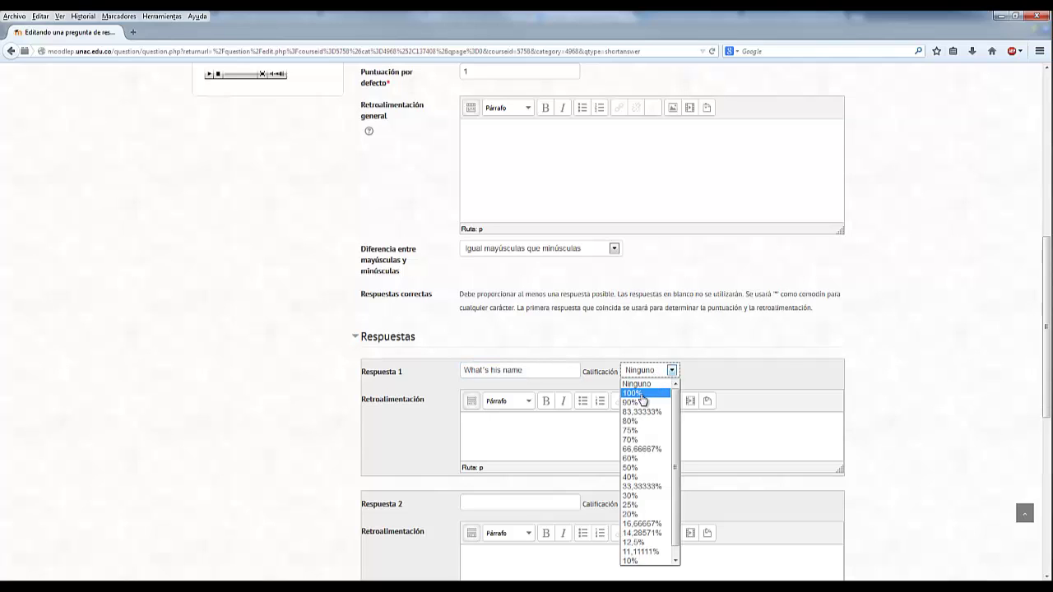
pyautogui.click(635, 393)
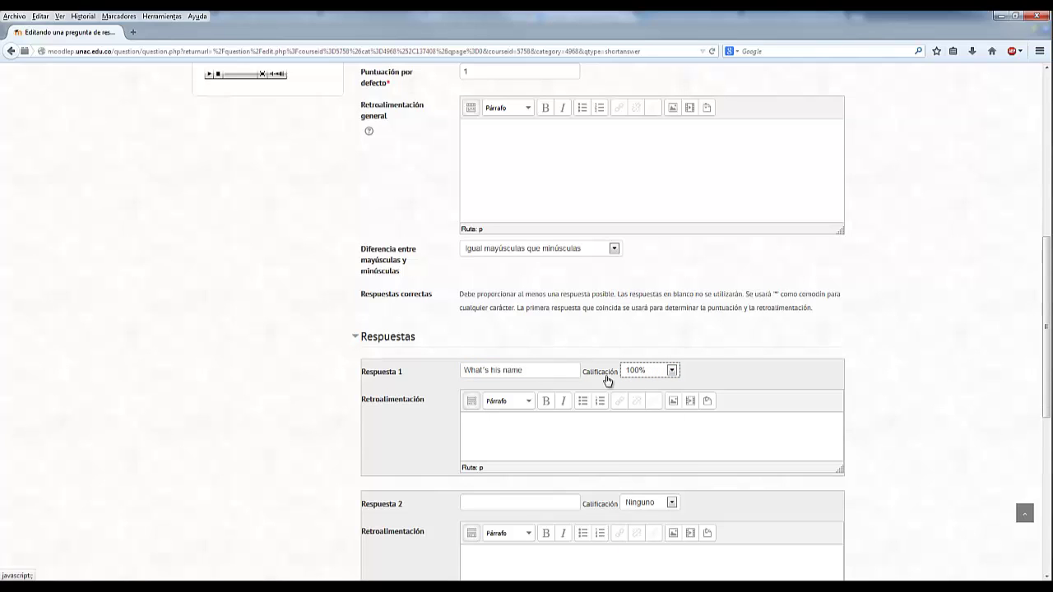
pyautogui.moveTo(537, 370); pyautogui.dragTo(440, 372)
pyautogui.click(549, 371)
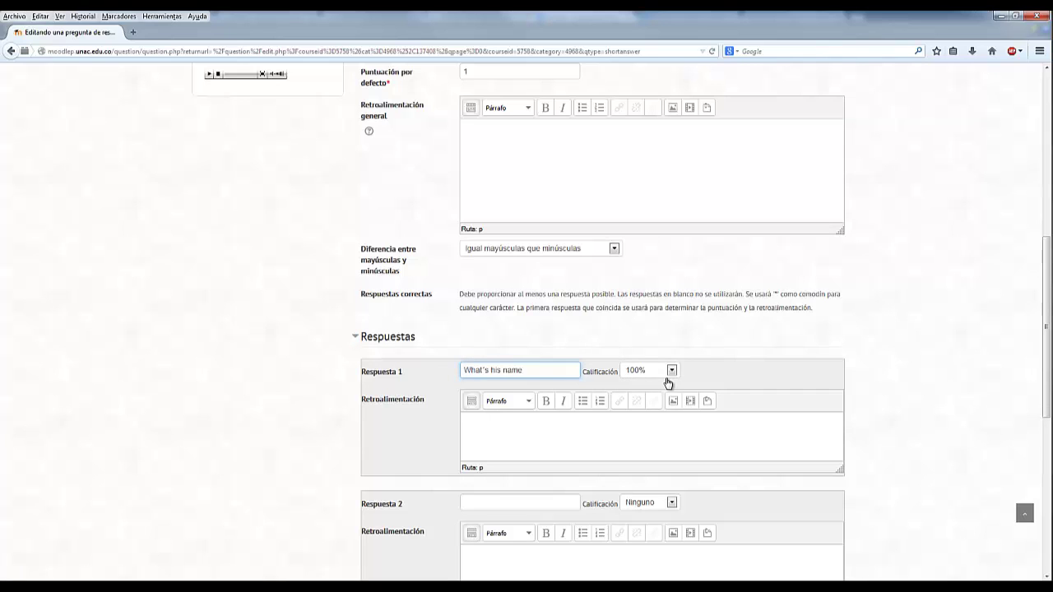
pyautogui.scroll(-1, 668, 383)
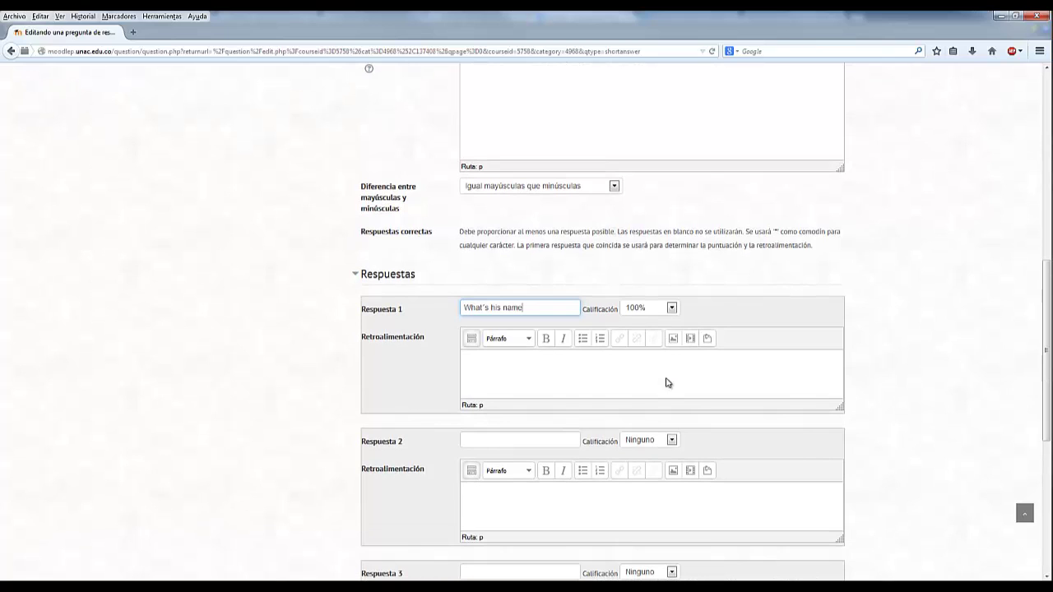
# - Add 'What's his name?' as answer 2 with a 100% grade
pyautogui.moveTo(543, 309); pyautogui.dragTo(458, 309)
pyautogui.hotkey('ctrl', 'c')
pyautogui.click(537, 310)
pyautogui.click(513, 443)
pyautogui.hotkey('ctrl', 'v')
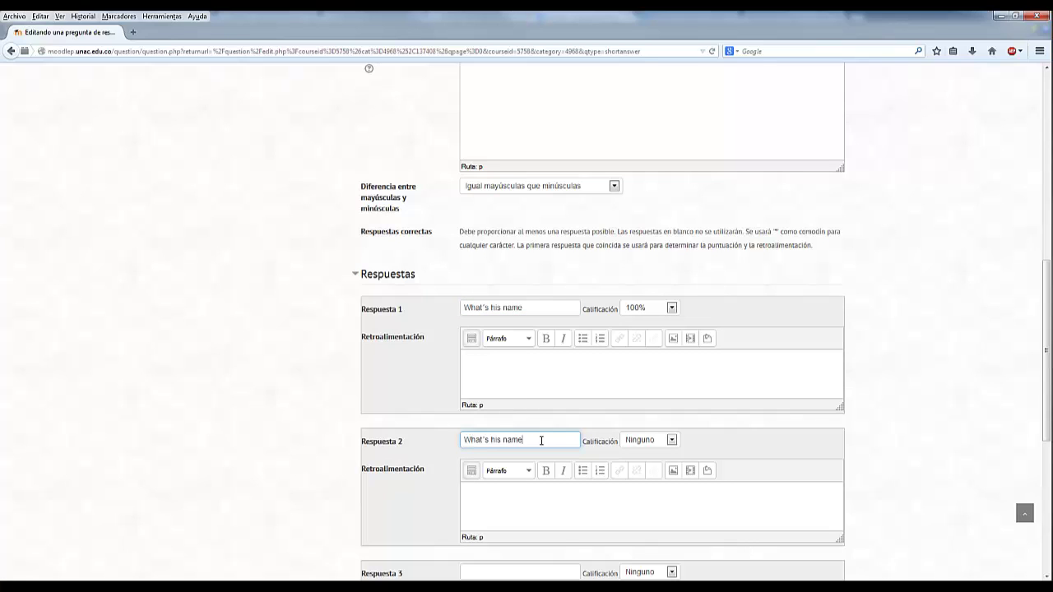
pyautogui.write('?')
pyautogui.scroll(-2, 550, 286)
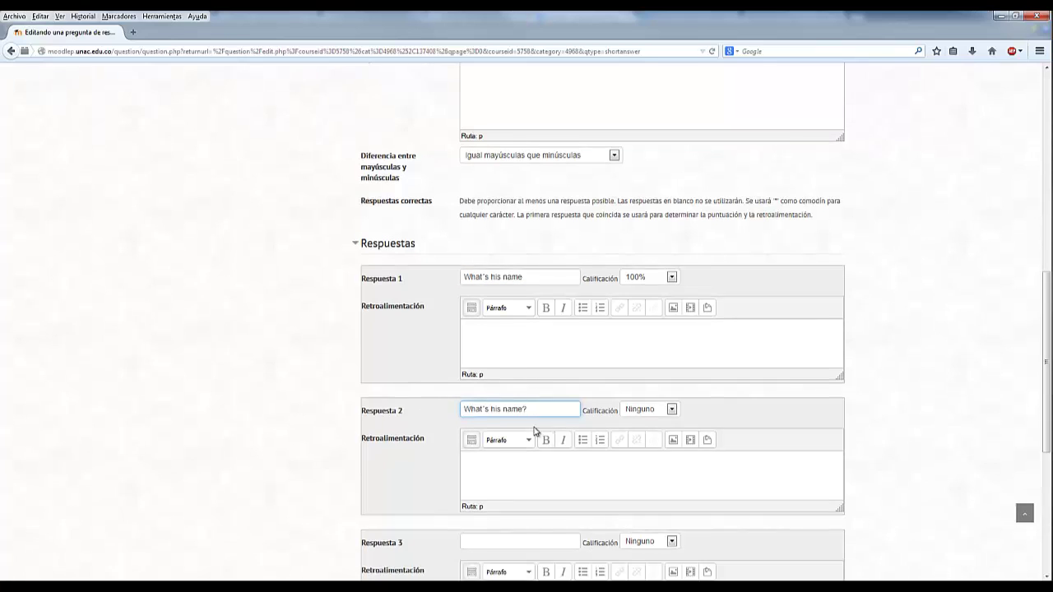
pyautogui.click(547, 247)
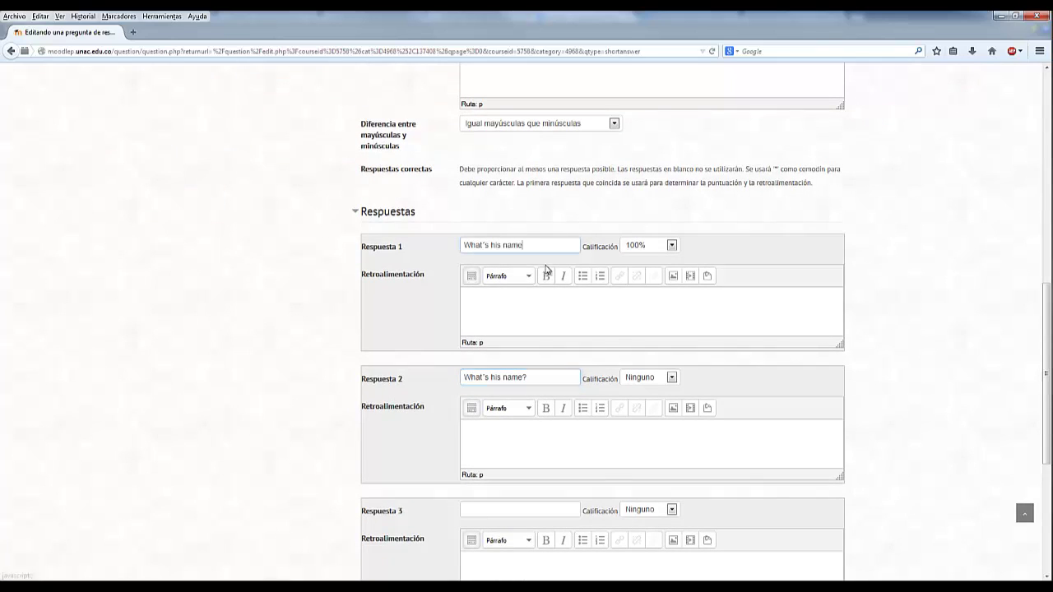
pyautogui.click(559, 378)
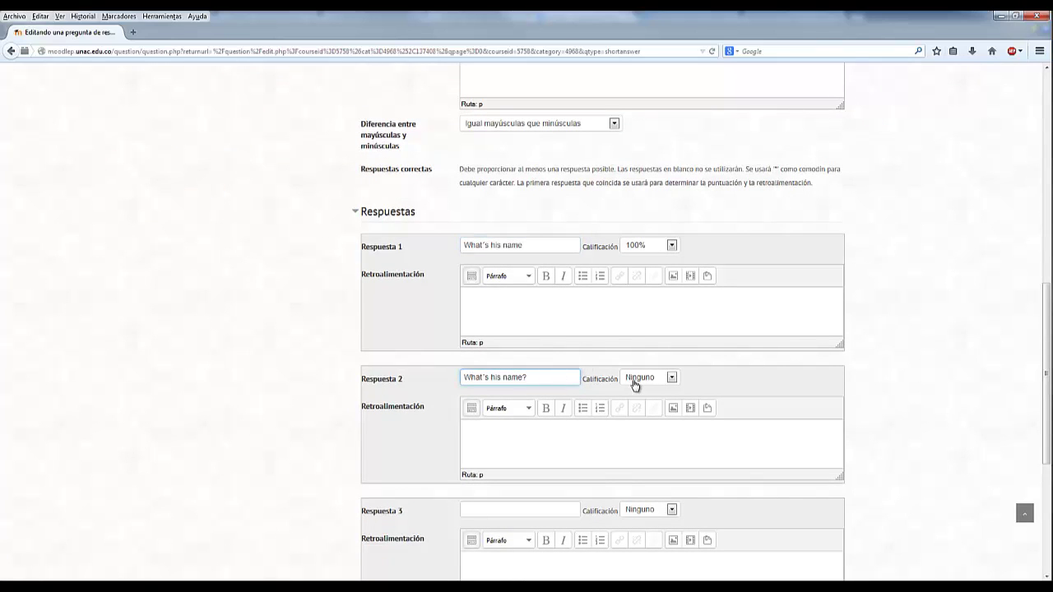
pyautogui.click(650, 383)
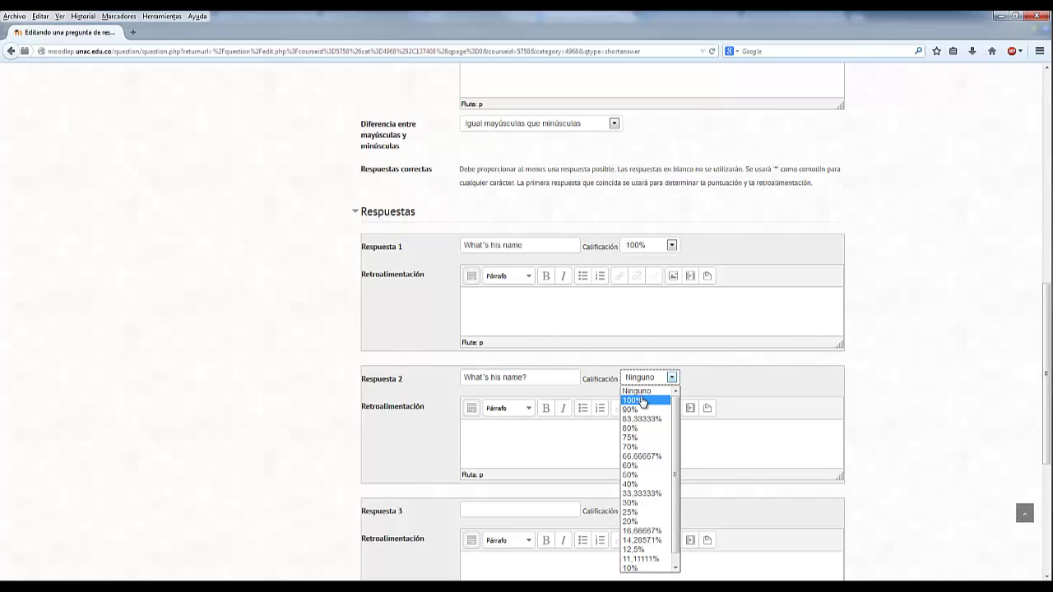
pyautogui.click(639, 399)
pyautogui.click(737, 385)
pyautogui.scroll(-1, 738, 385)
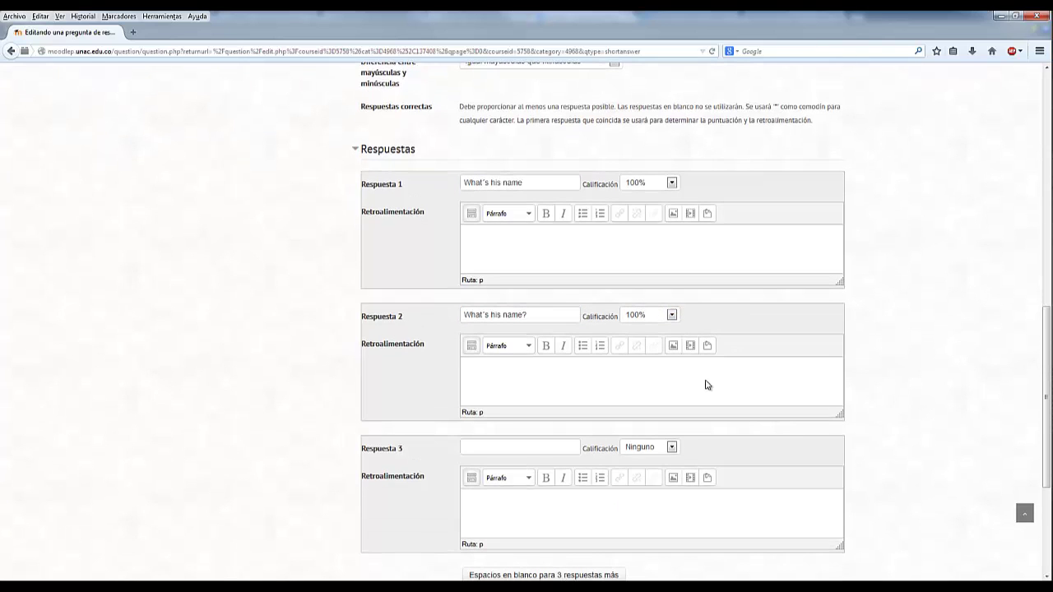
# - Enter 'What is his name?' as answer 3 at 100%
pyautogui.click(506, 445)
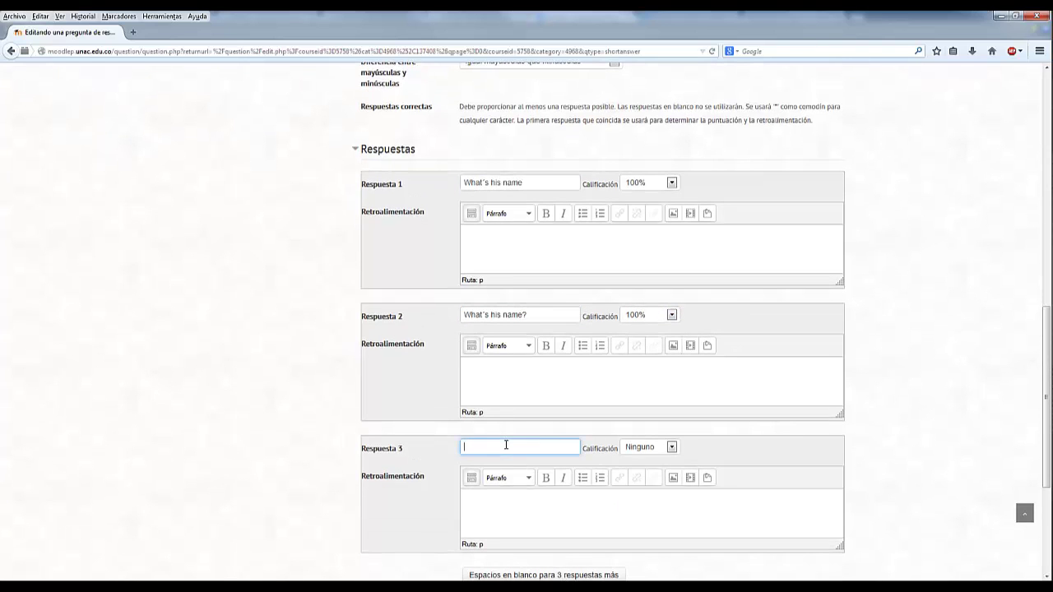
pyautogui.write('What is his n')
pyautogui.write('ame?')
pyautogui.moveTo(490, 449); pyautogui.dragTo(485, 449)
pyautogui.write('is')
pyautogui.click(647, 453)
pyautogui.click(644, 268)
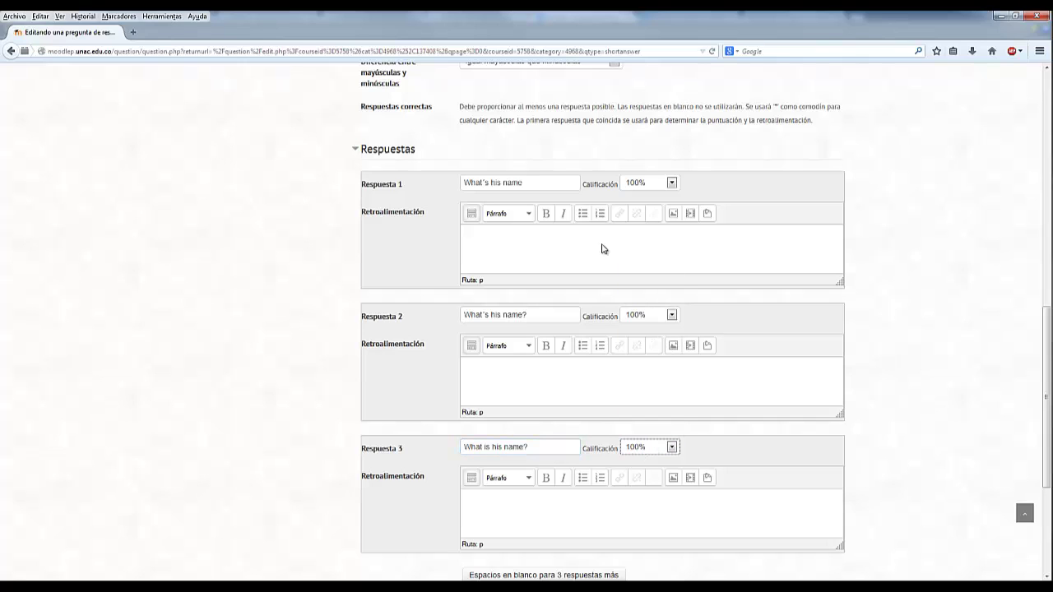
# - Double-check answers 1 and 2 and their 100% grades
pyautogui.tripleClick(526, 182)
pyautogui.click(552, 185)
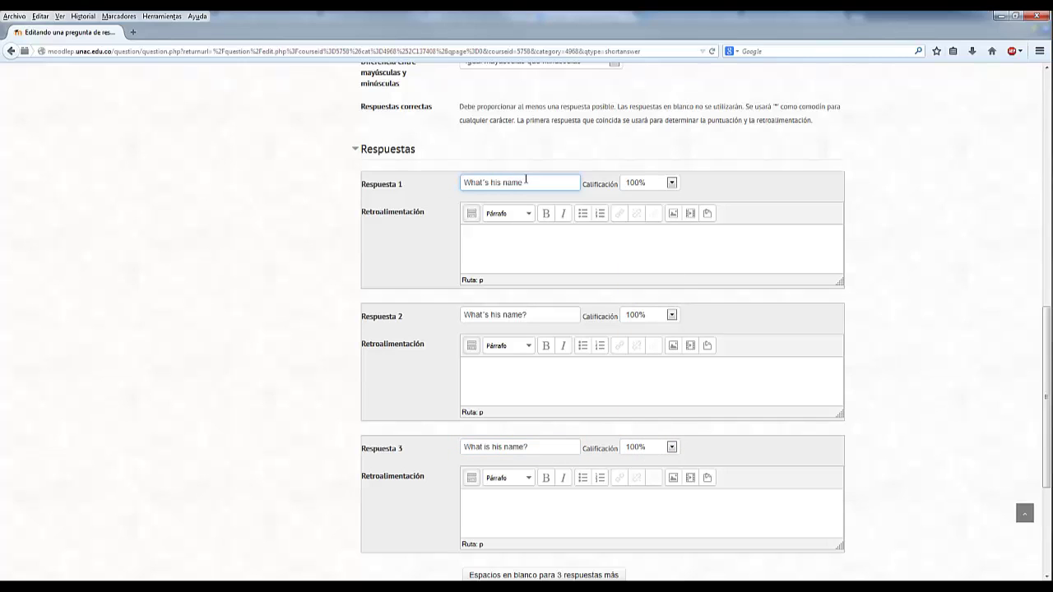
pyautogui.click(535, 313)
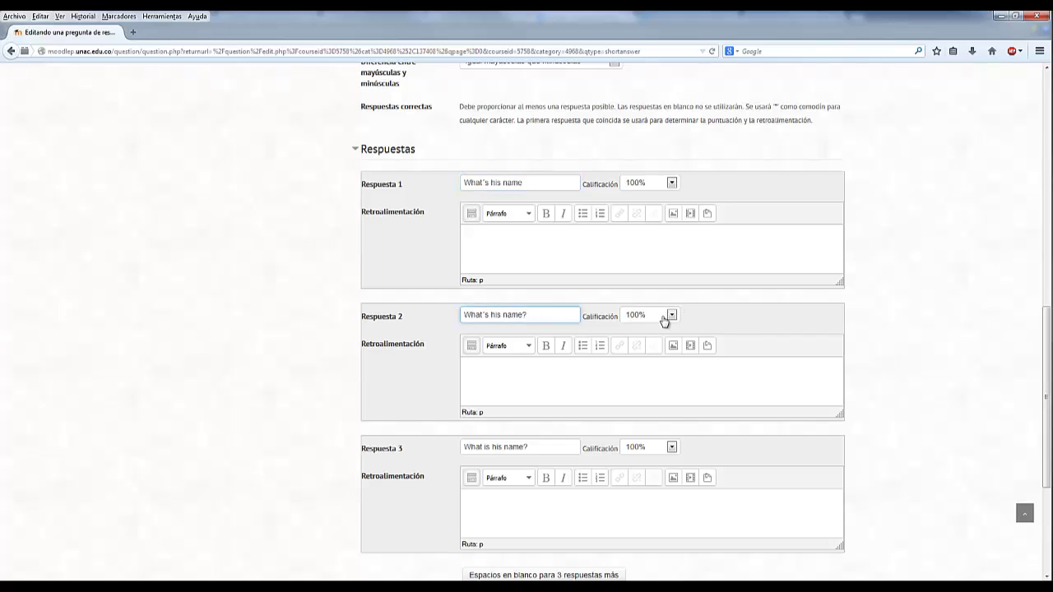
pyautogui.click(664, 321)
pyautogui.click(664, 320)
pyautogui.click(727, 316)
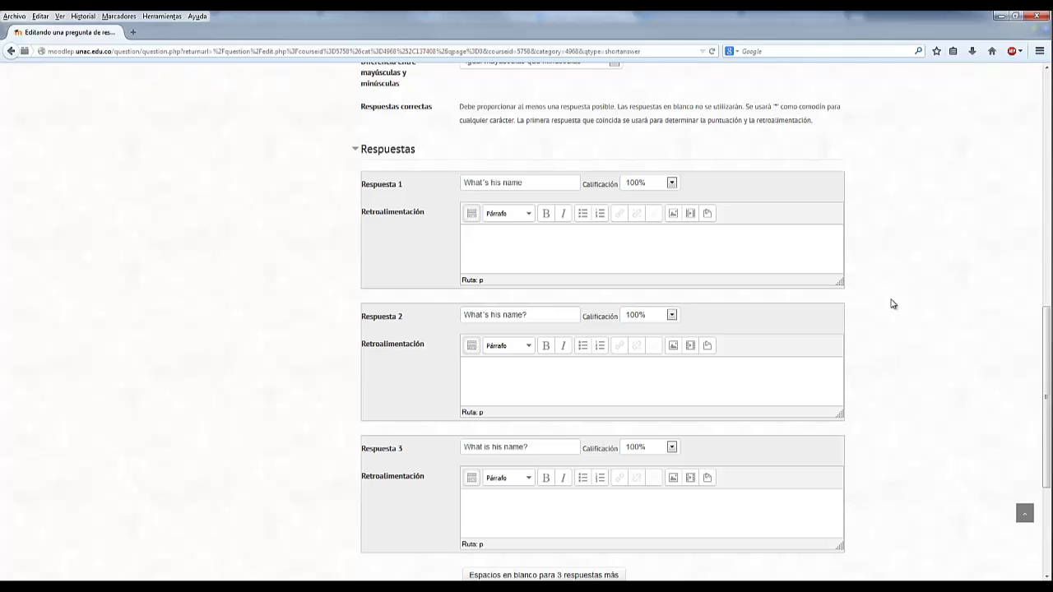
# - Save the Inglés question with Guardar cambios at the bottom of the form
pyautogui.scroll(-2, 892, 305)
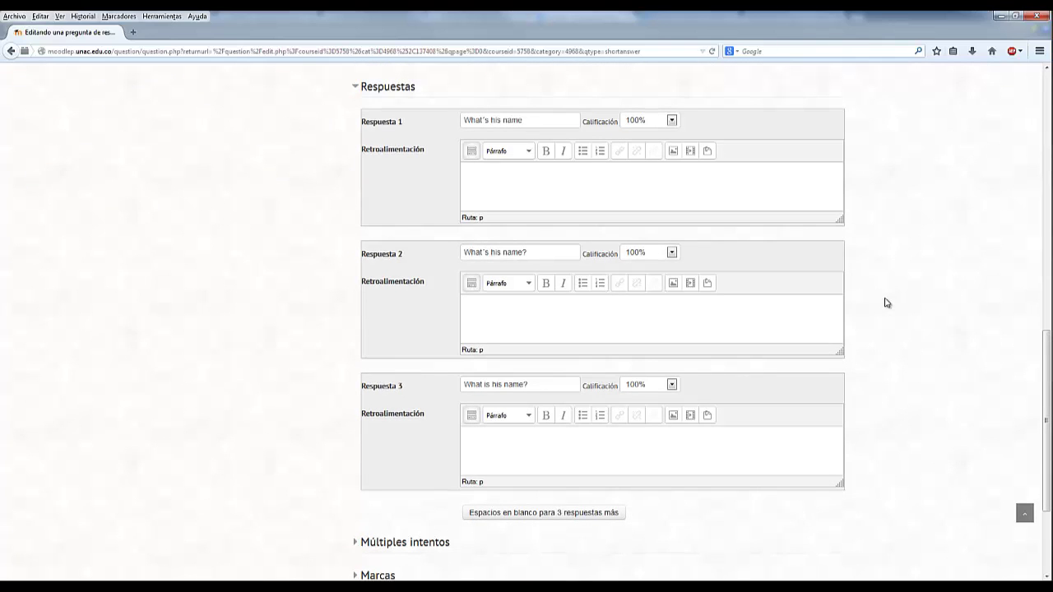
pyautogui.scroll(-4, 886, 303)
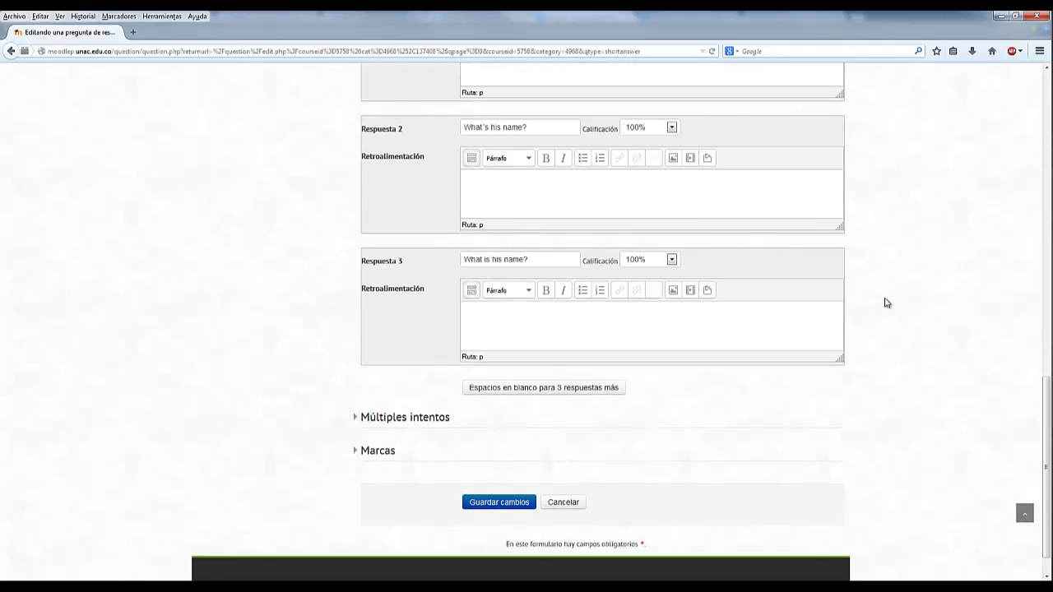
pyautogui.click(508, 506)
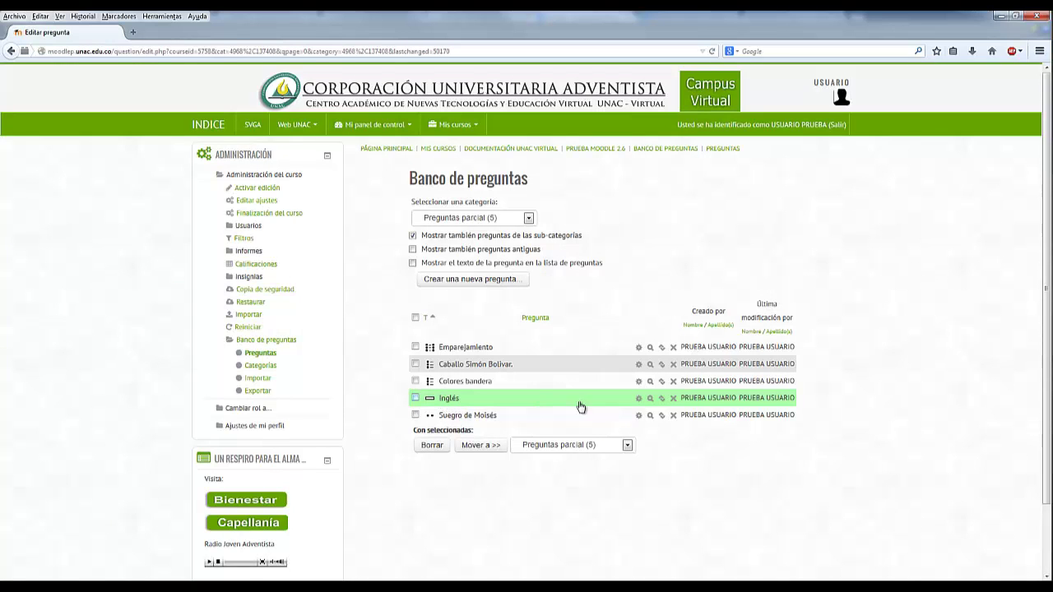
pyautogui.click(650, 398)
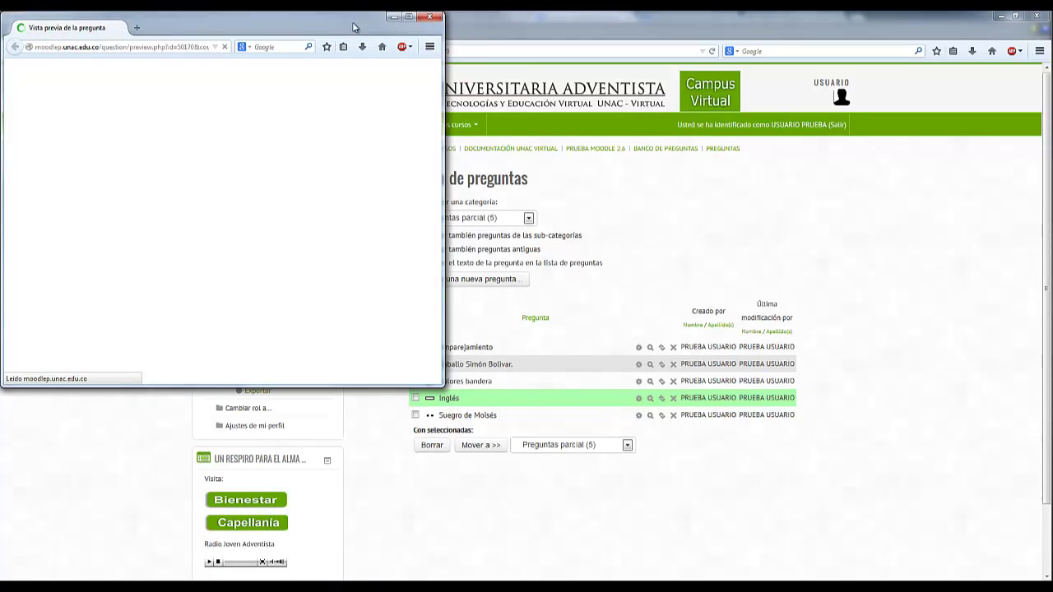
pyautogui.moveTo(354, 28); pyautogui.dragTo(674, 149)
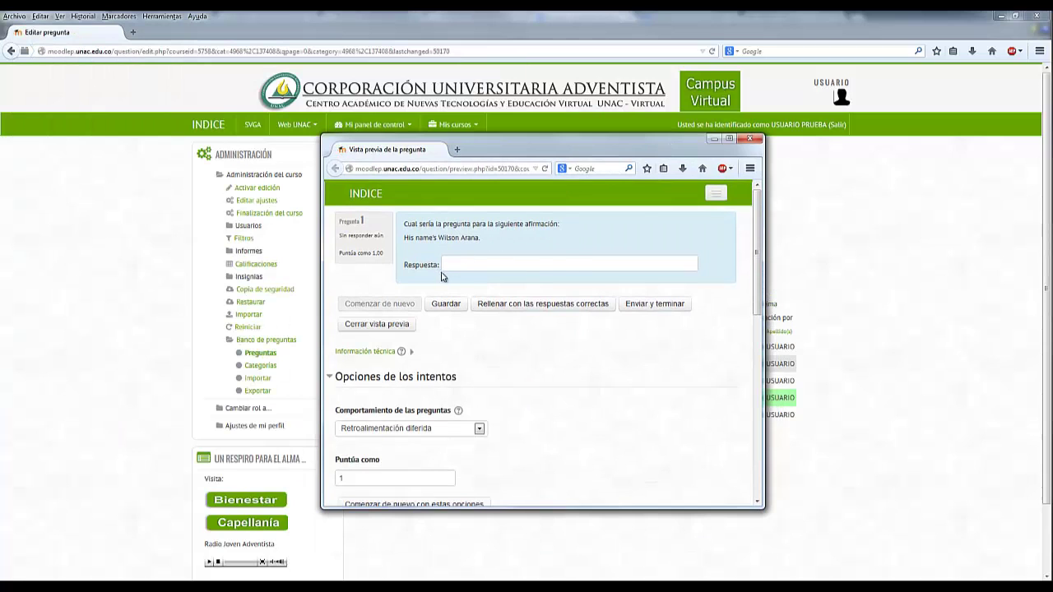
pyautogui.click(750, 138)
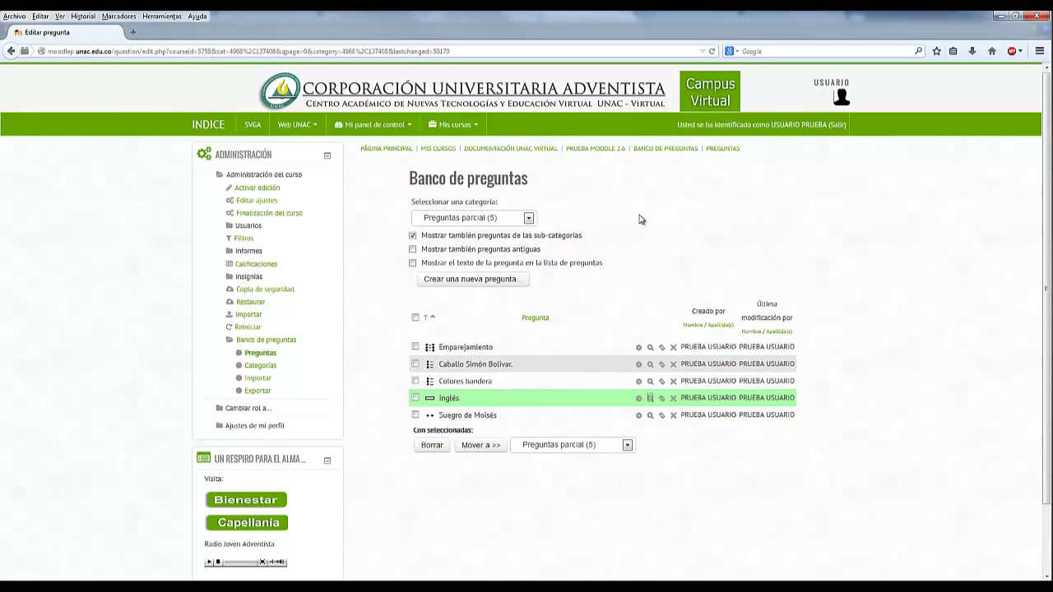